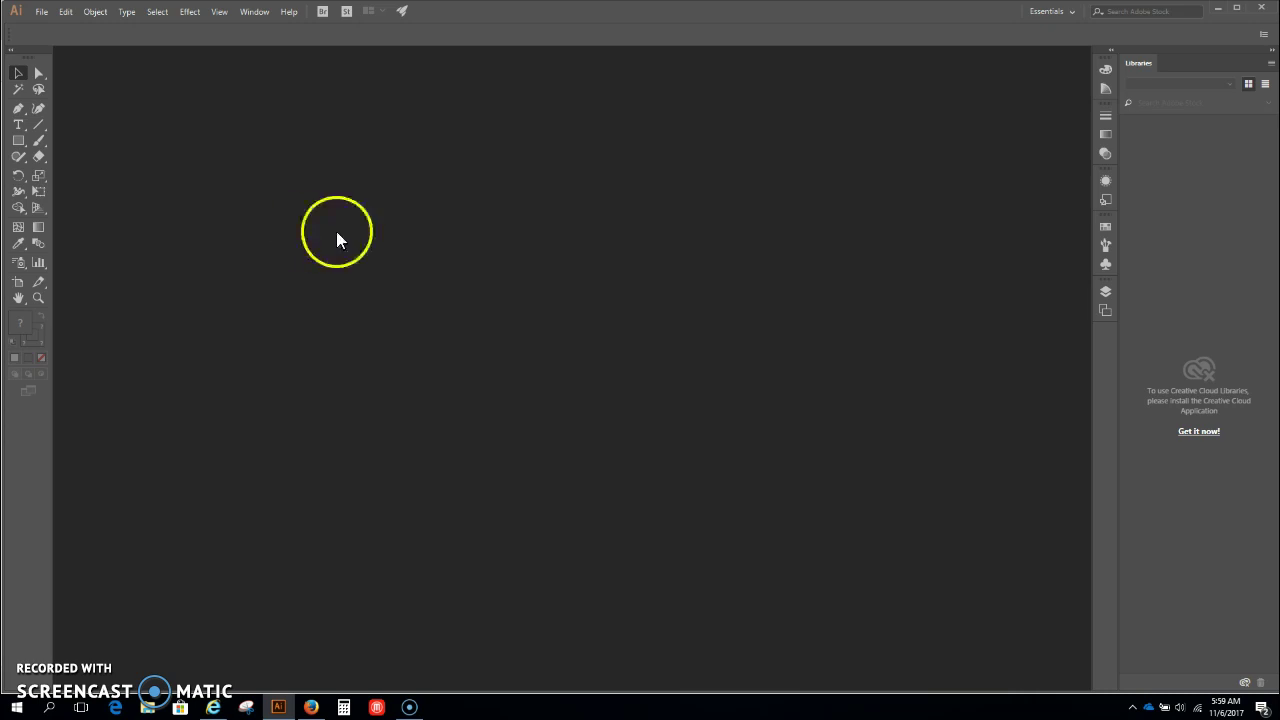
# Step: Create a new Letter print document in inches, 11 x 8.5 inch landscape
pyautogui.click(42, 12)
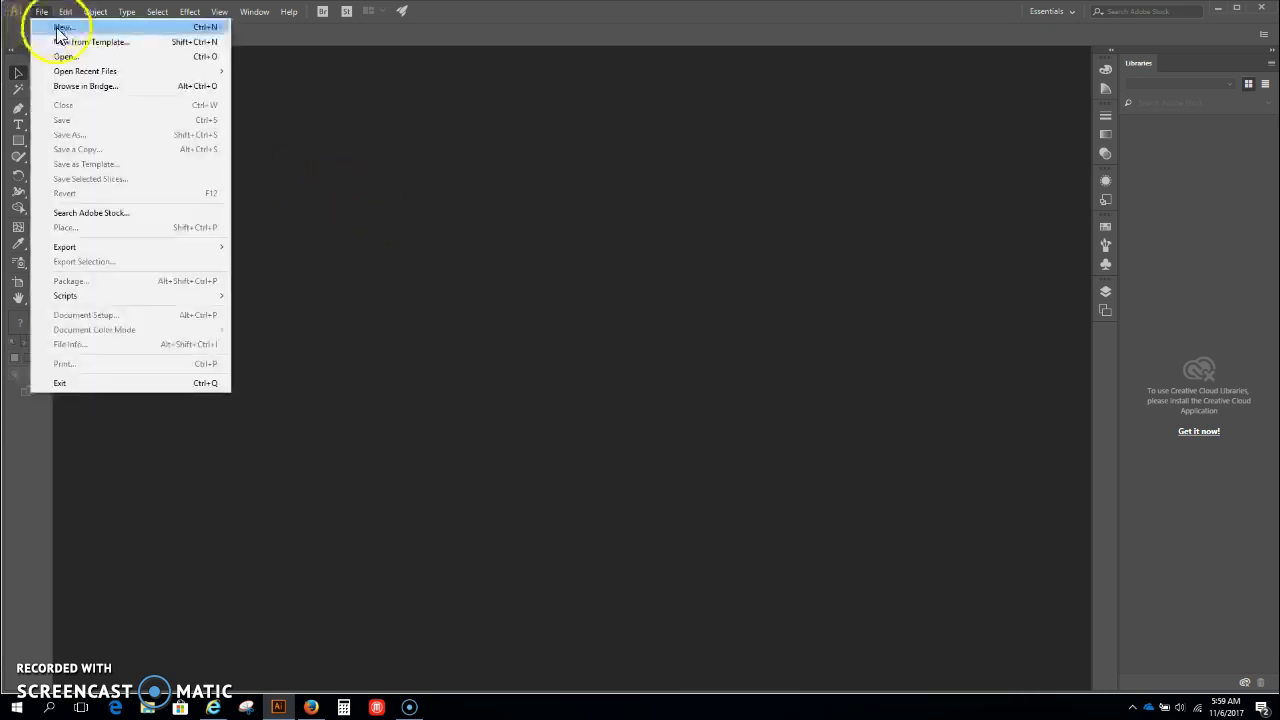
pyautogui.click(57, 30)
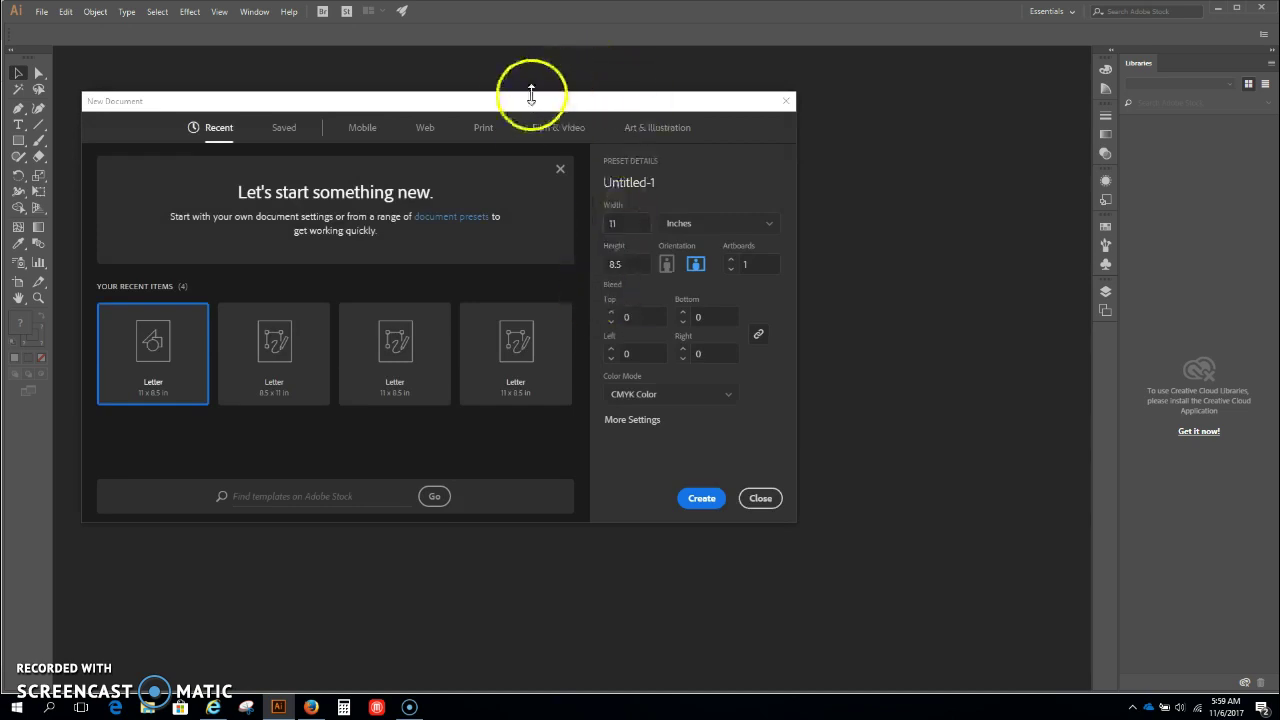
pyautogui.click(484, 129)
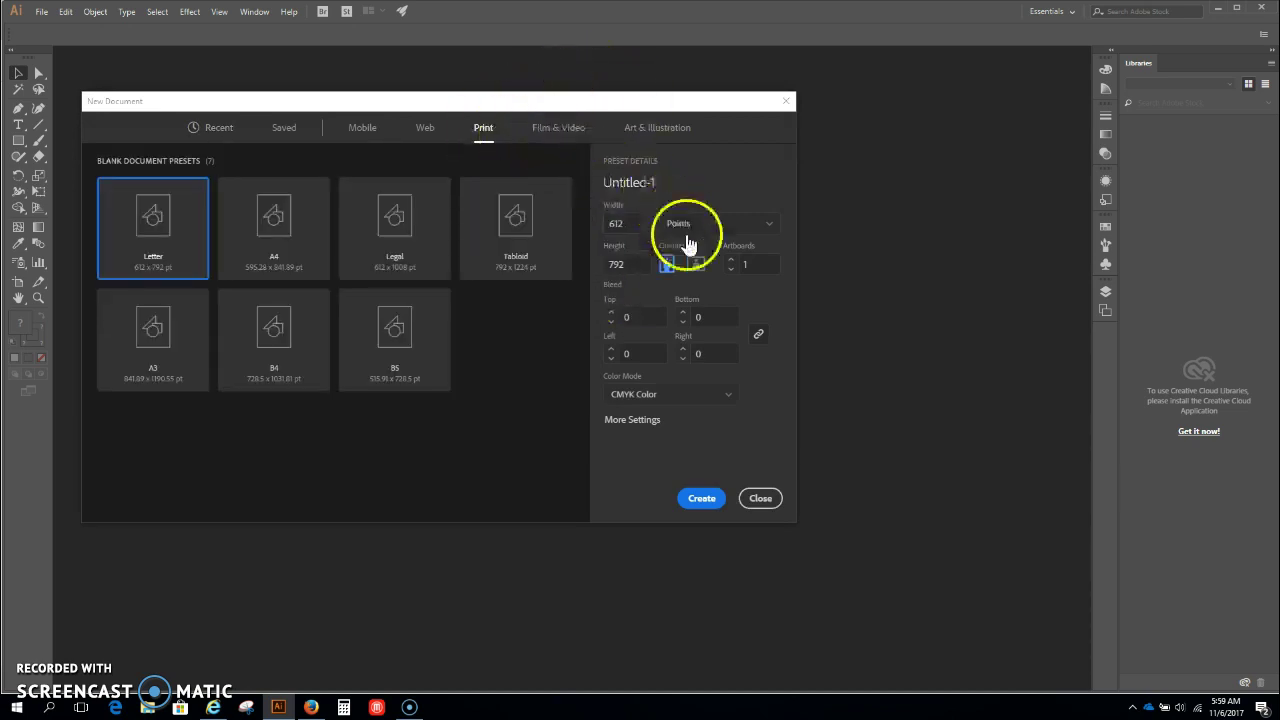
pyautogui.click(737, 228)
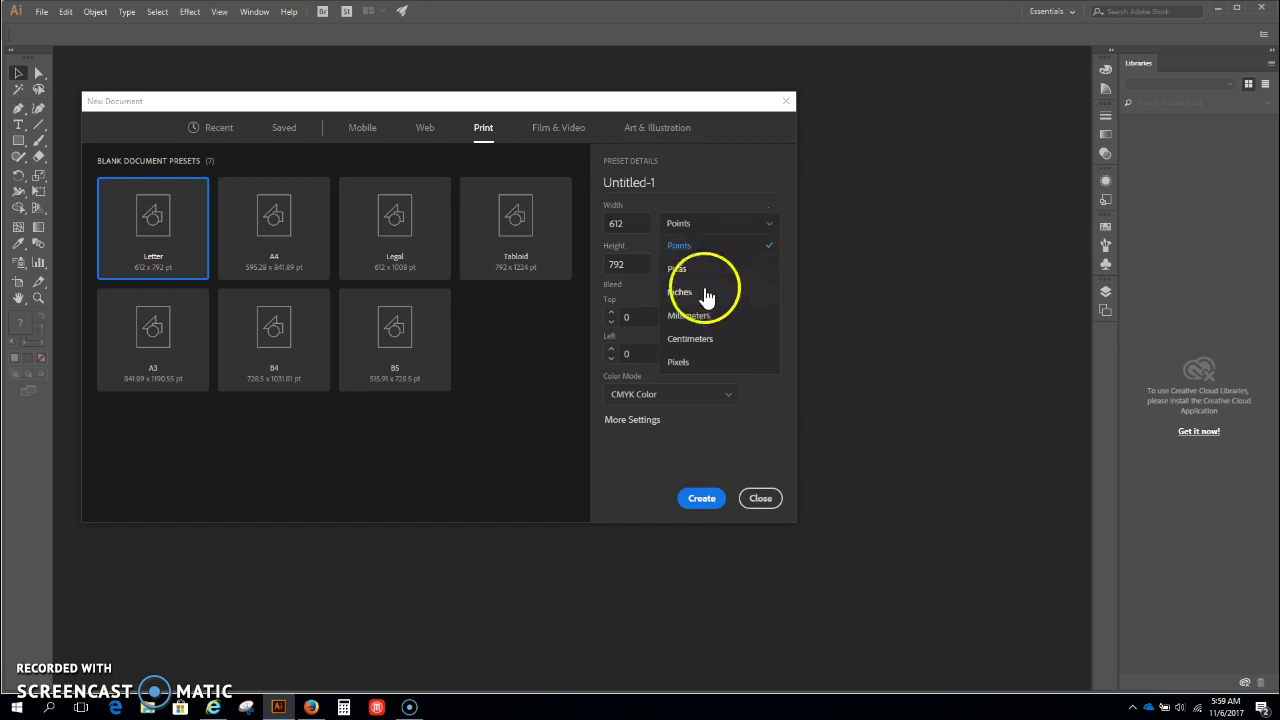
pyautogui.click(699, 294)
pyautogui.click(695, 263)
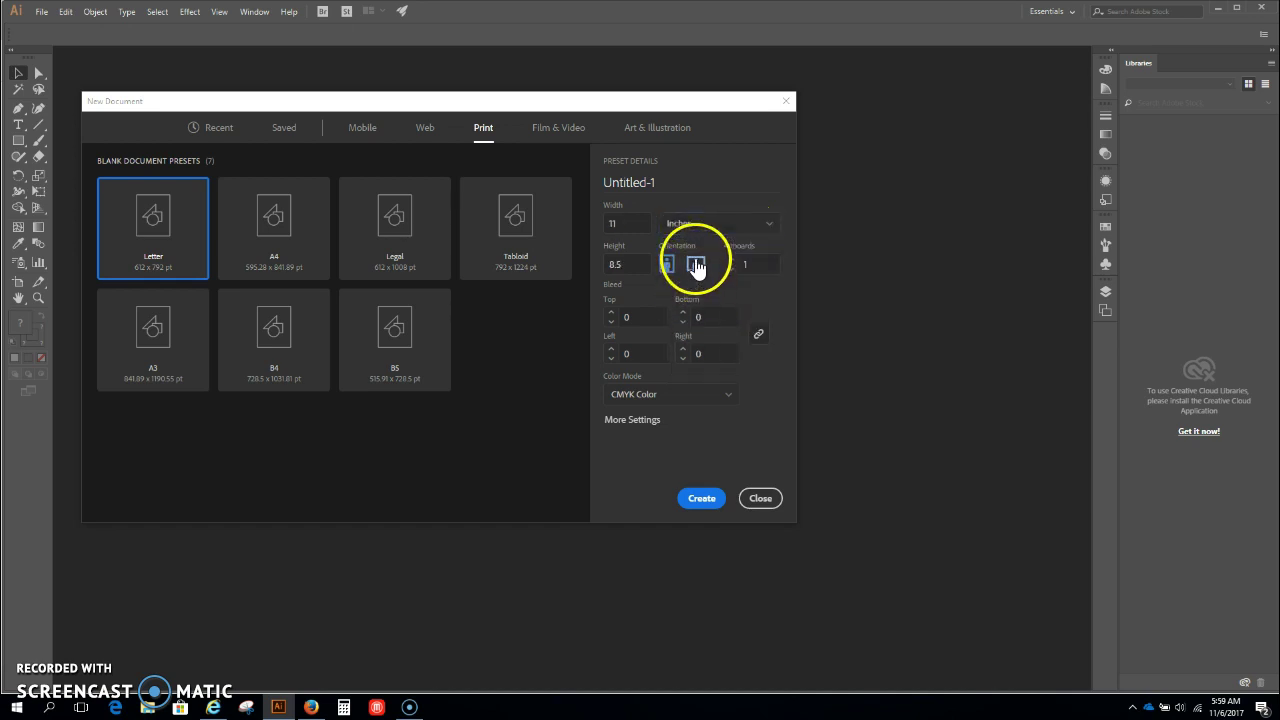
pyautogui.click(700, 498)
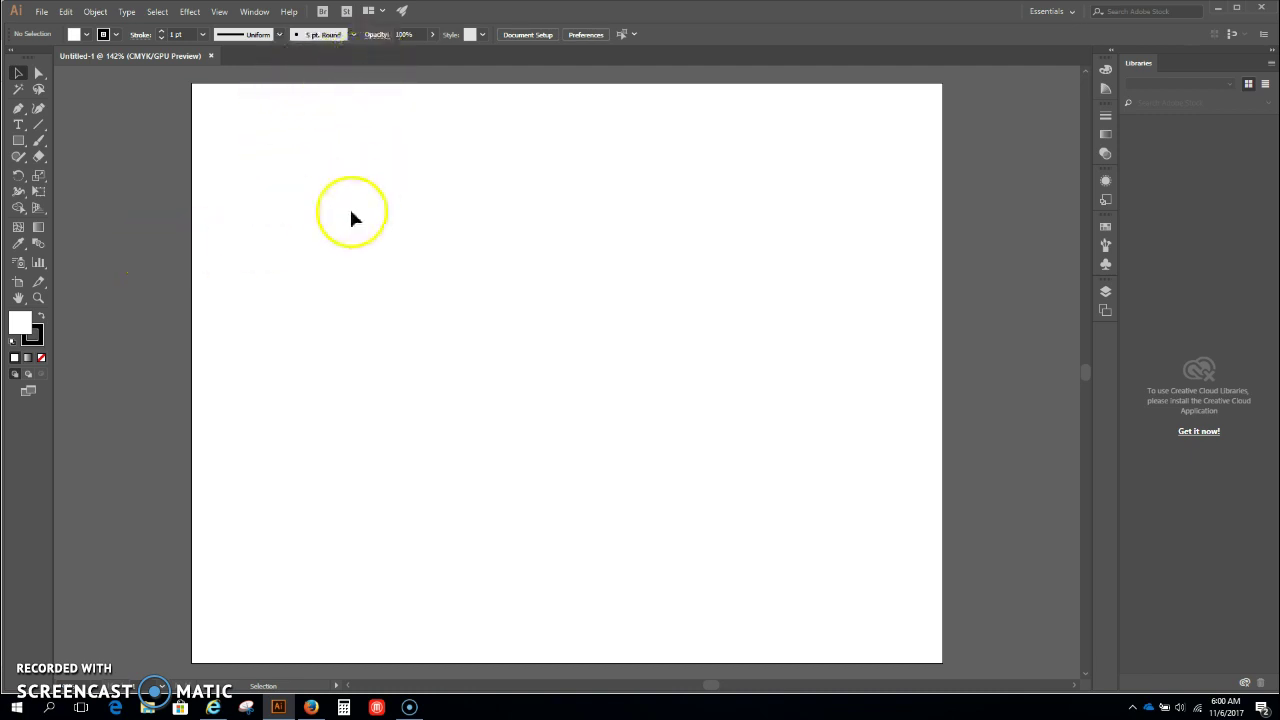
# Step: Show rulers and drag vertical and horizontal guides to cross at the page centre
pyautogui.press('a')
pyautogui.hotkey('ctrl', 'r')
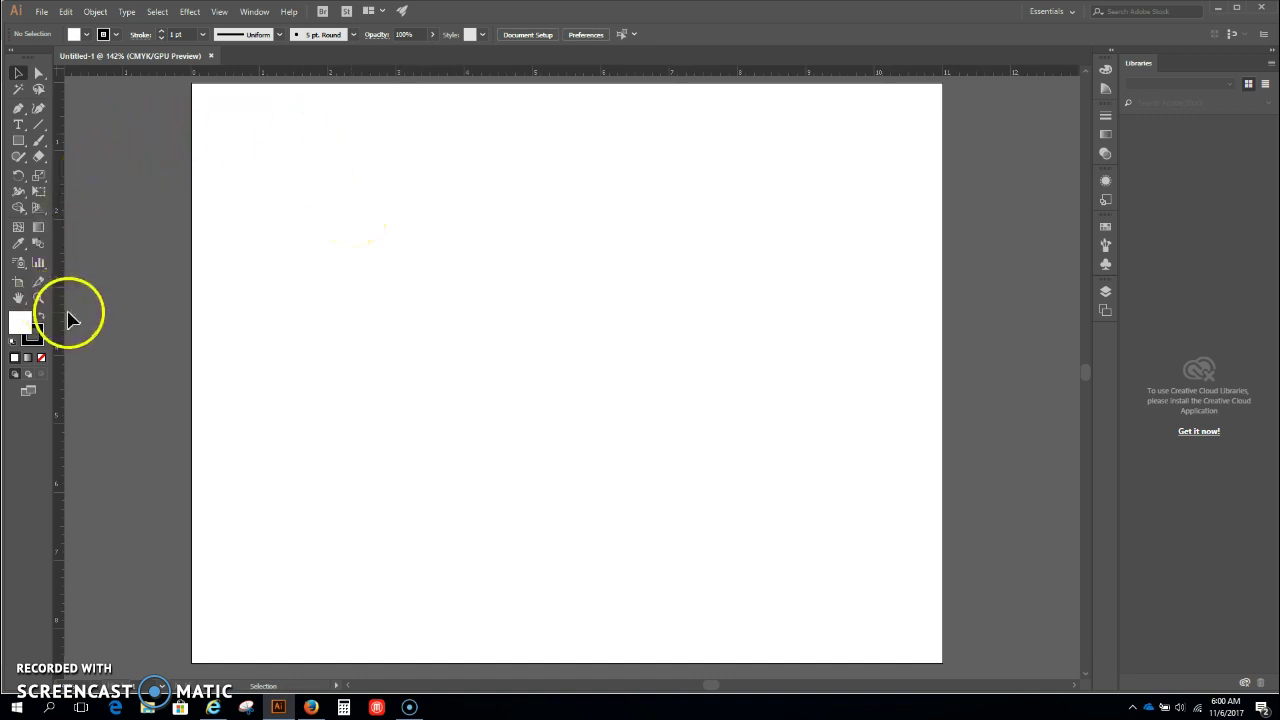
pyautogui.moveTo(60, 327); pyautogui.dragTo(566, 343)
pyautogui.moveTo(546, 74); pyautogui.dragTo(488, 373)
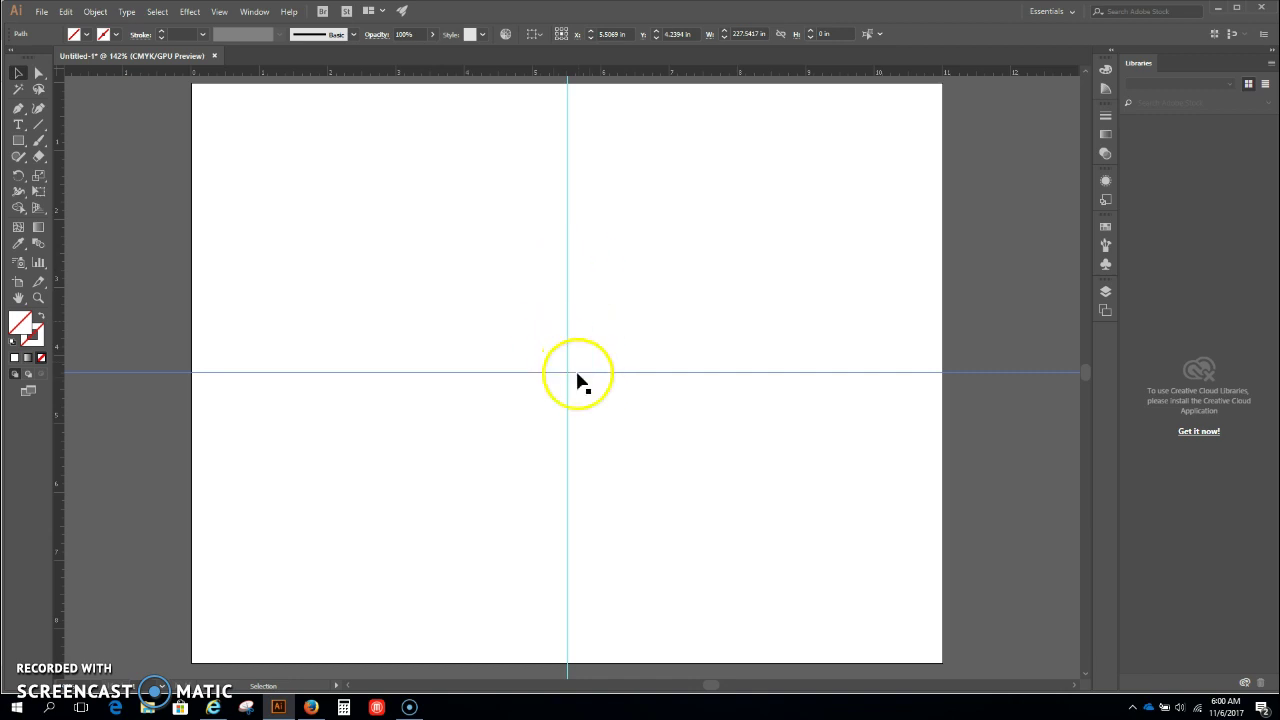
# Step: Draw a 3.25 x 3.25 inch circle with the Ellipse tool
pyautogui.click(17, 143)
pyautogui.click(68, 173)
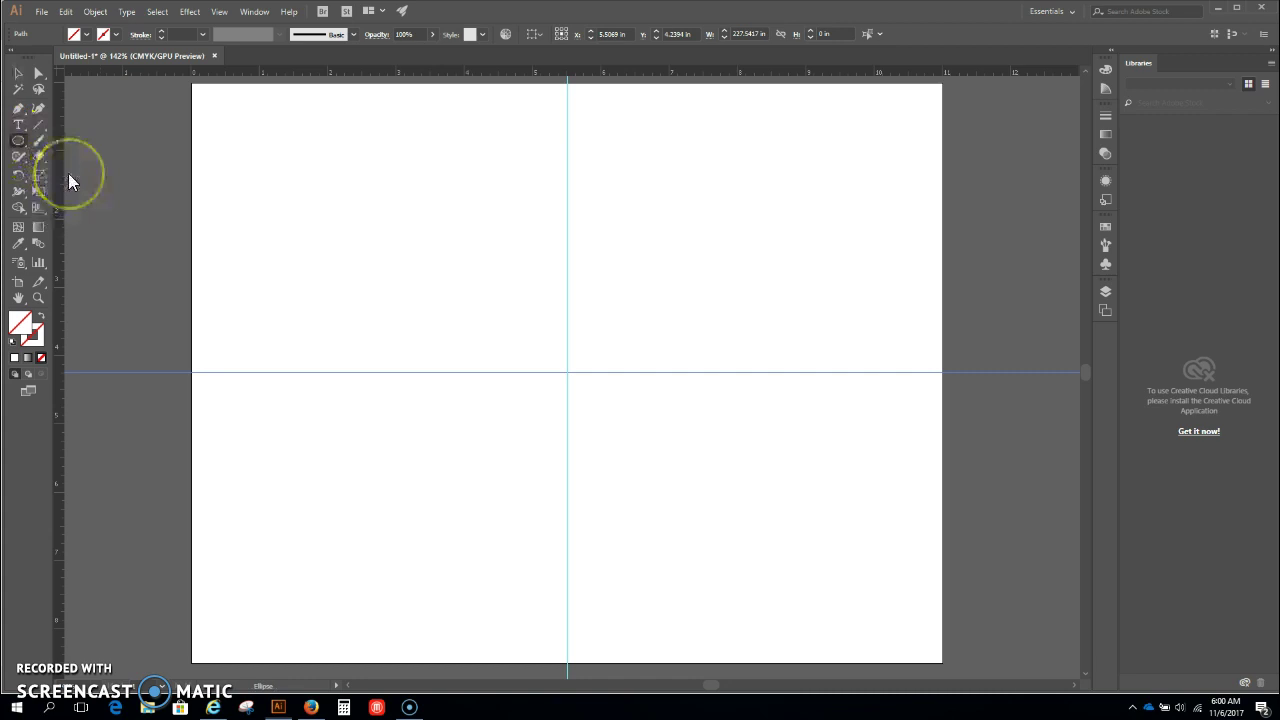
pyautogui.click(364, 195)
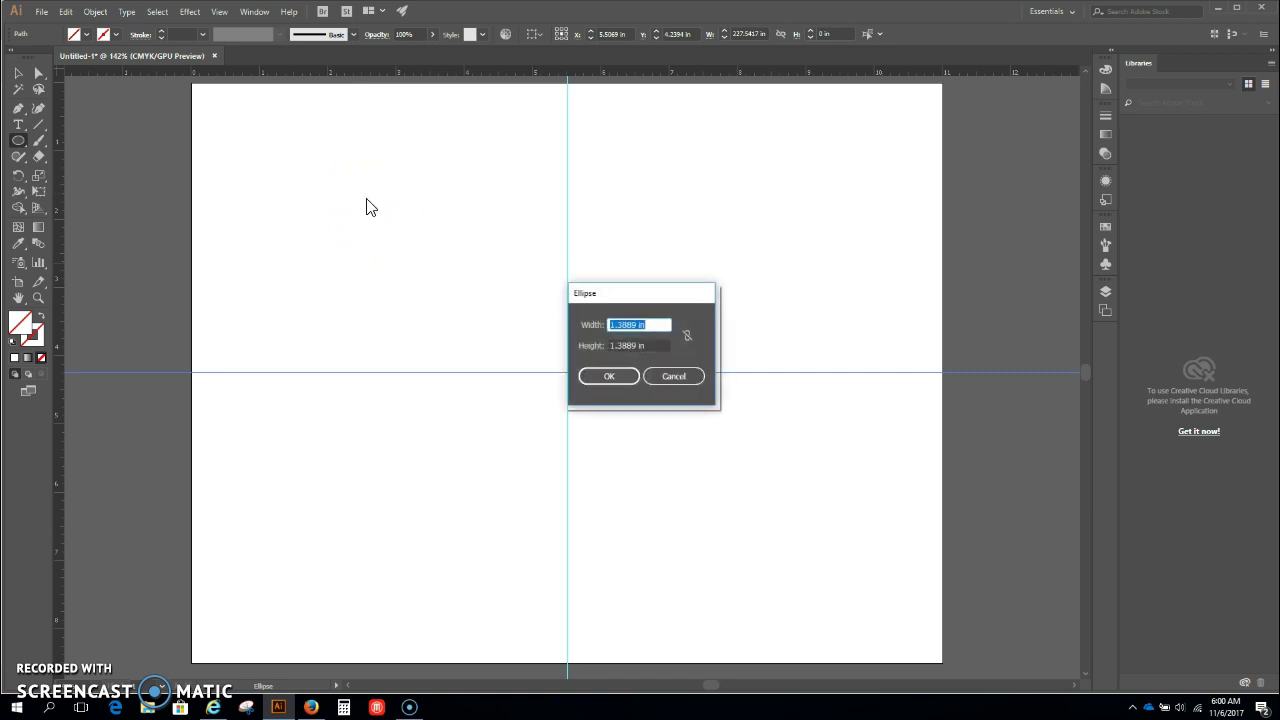
pyautogui.write('3.')
pyautogui.press('Tab')
pyautogui.write('3.25')
pyautogui.press('Return')
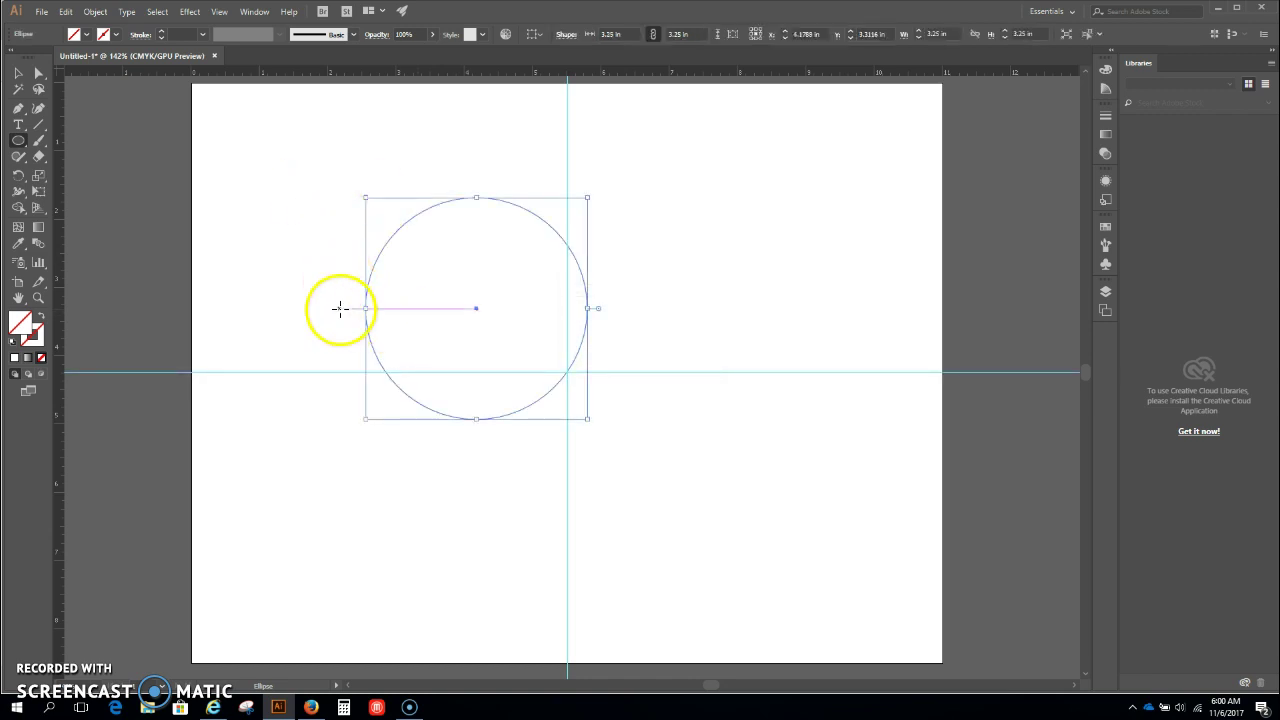
# Step: Move the circle into the top-left quarter and give it a black outline
pyautogui.press('v')
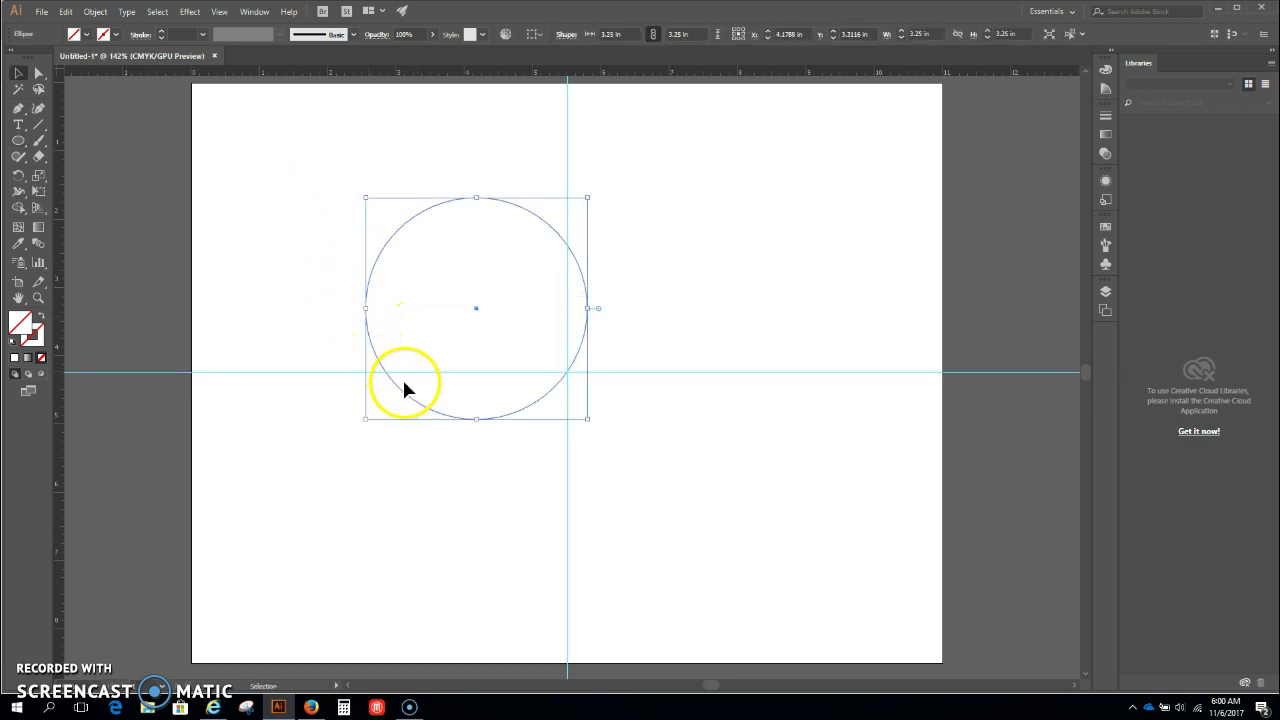
pyautogui.moveTo(379, 383); pyautogui.dragTo(307, 314)
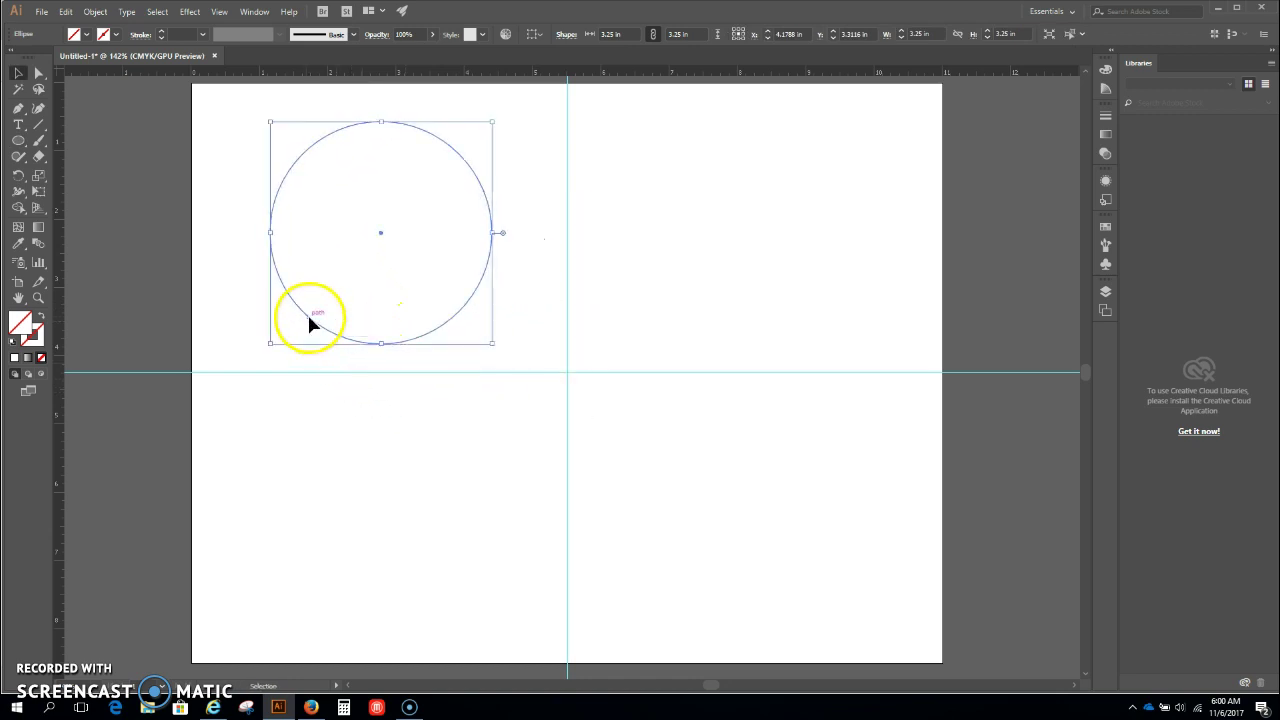
pyautogui.click(112, 35)
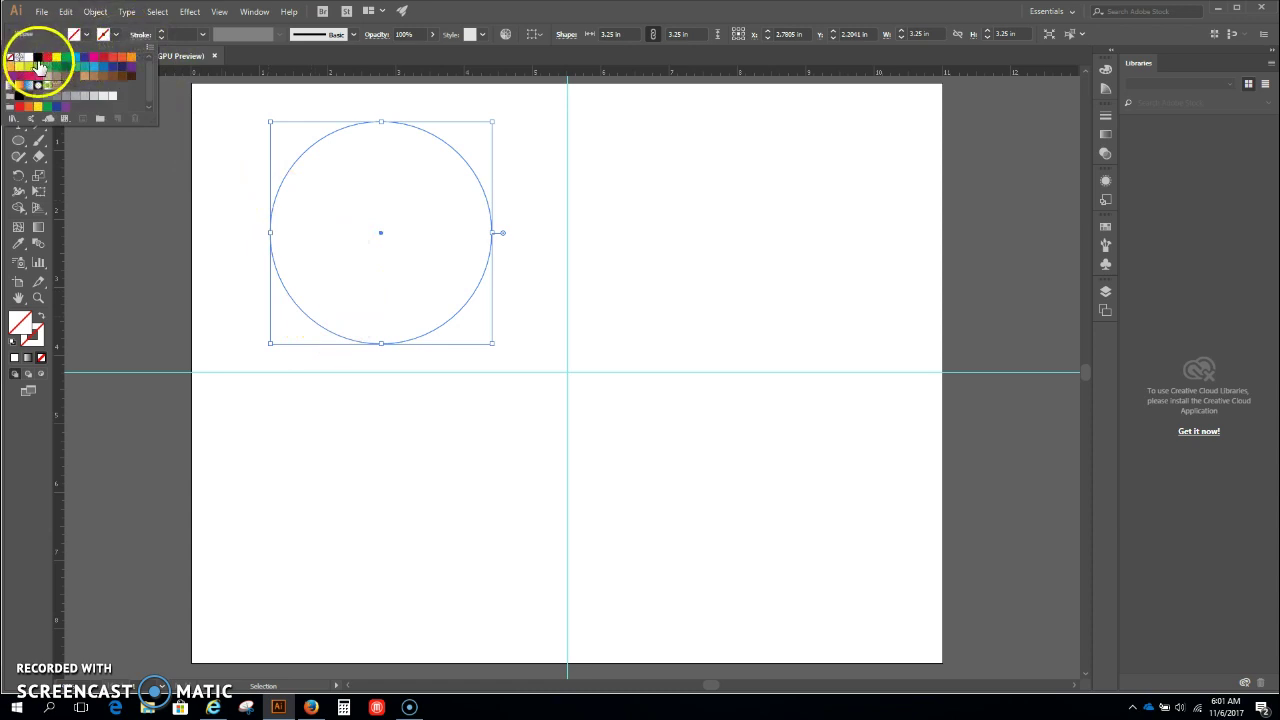
pyautogui.click(37, 58)
pyautogui.click(325, 252)
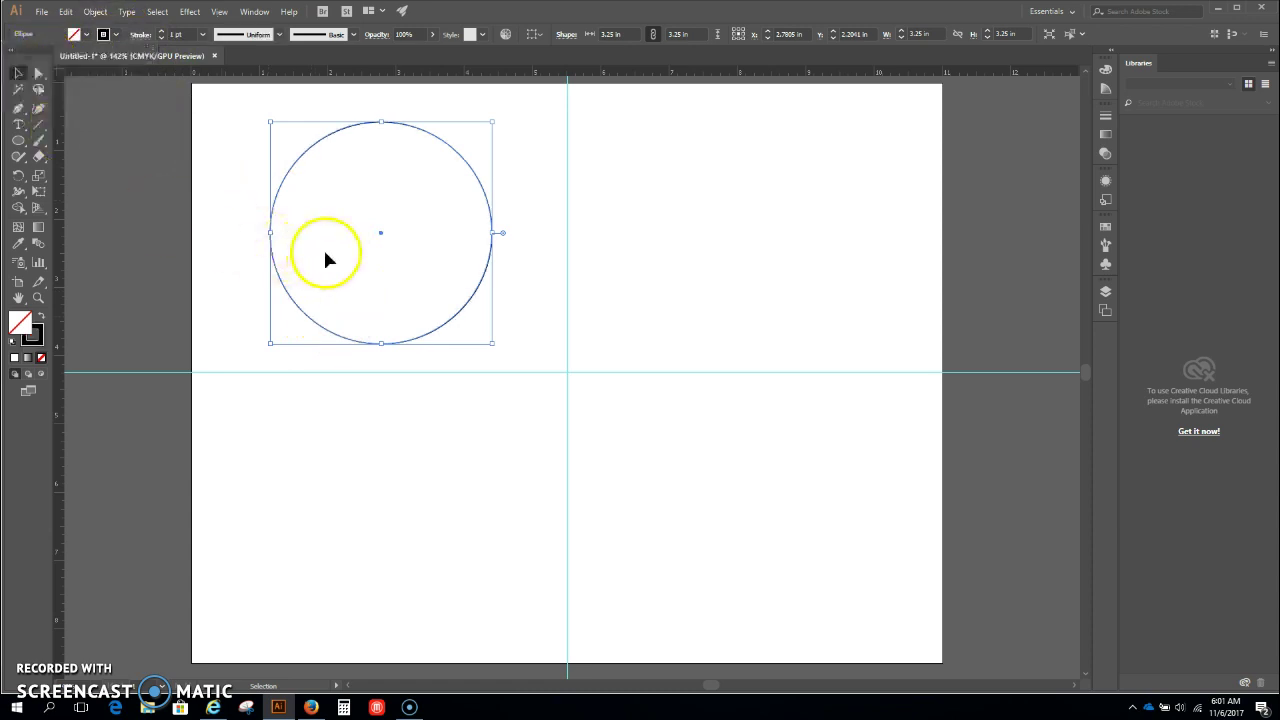
pyautogui.click(365, 483)
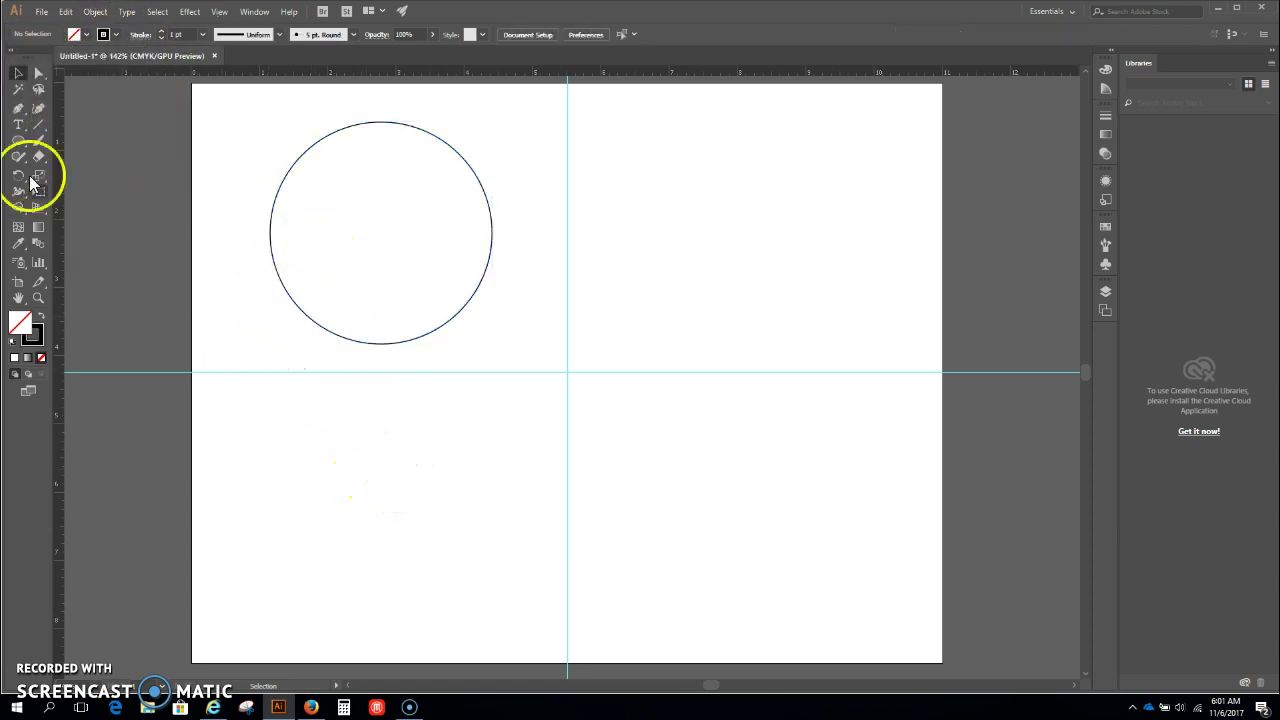
pyautogui.click(18, 143)
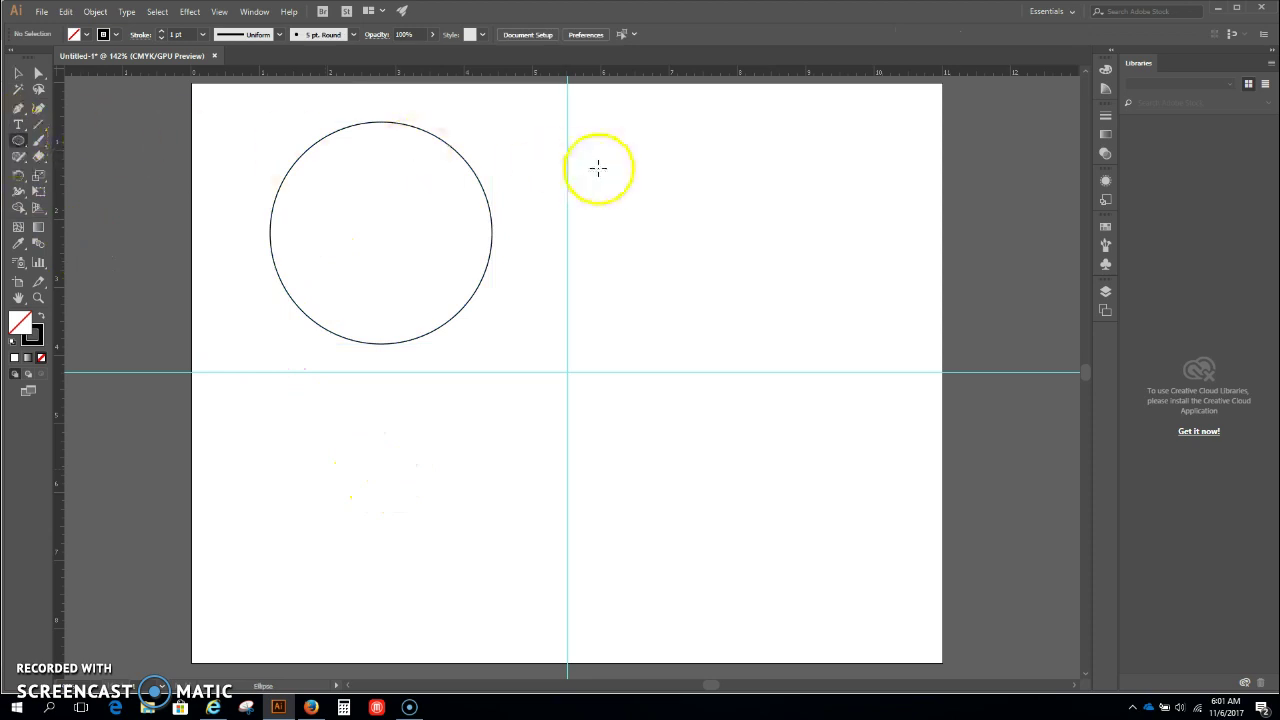
# Step: Draw a 3 x 3 inch circle and centre it inside the 3.25 inch circle
pyautogui.click(659, 218)
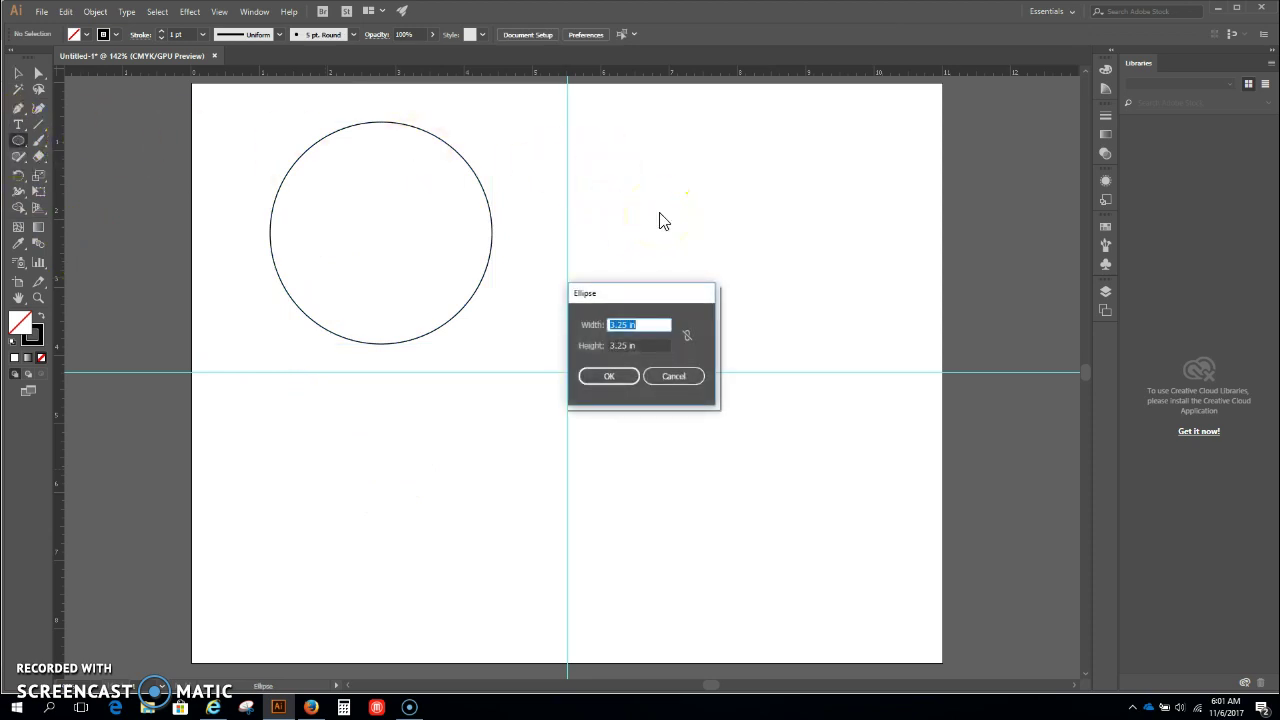
pyautogui.write('3')
pyautogui.press('Tab')
pyautogui.write('3')
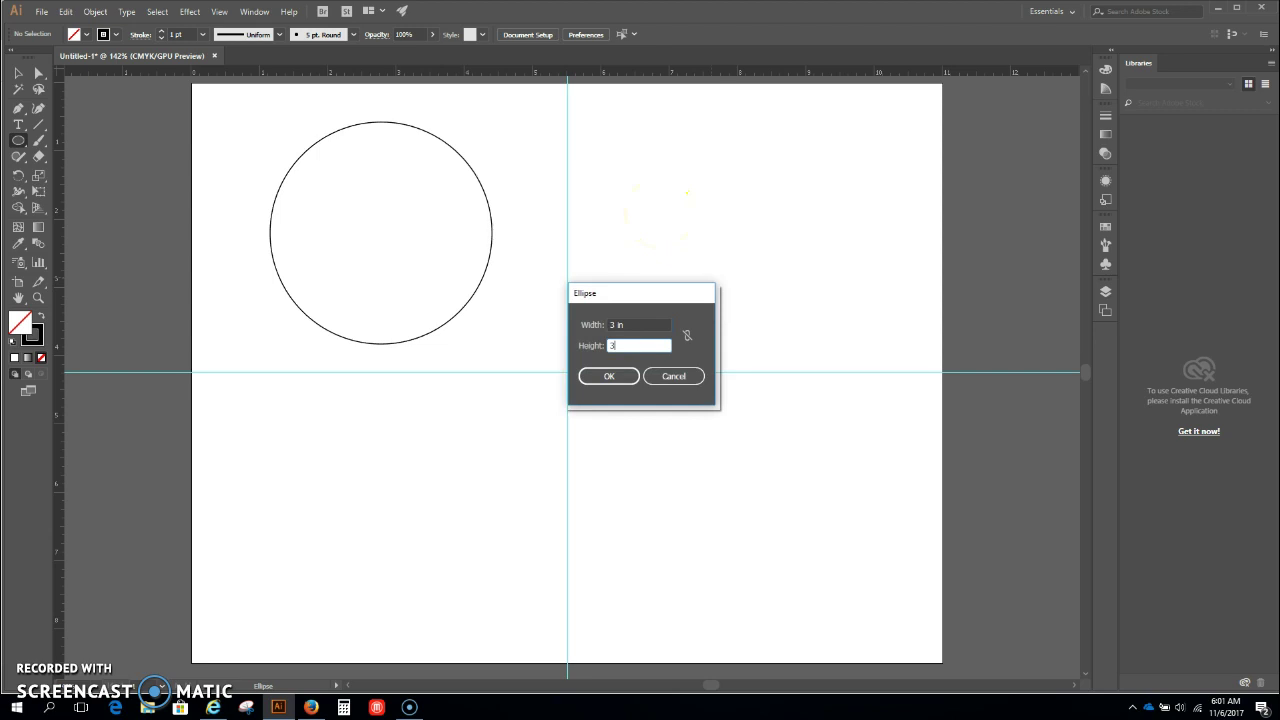
pyautogui.click(609, 375)
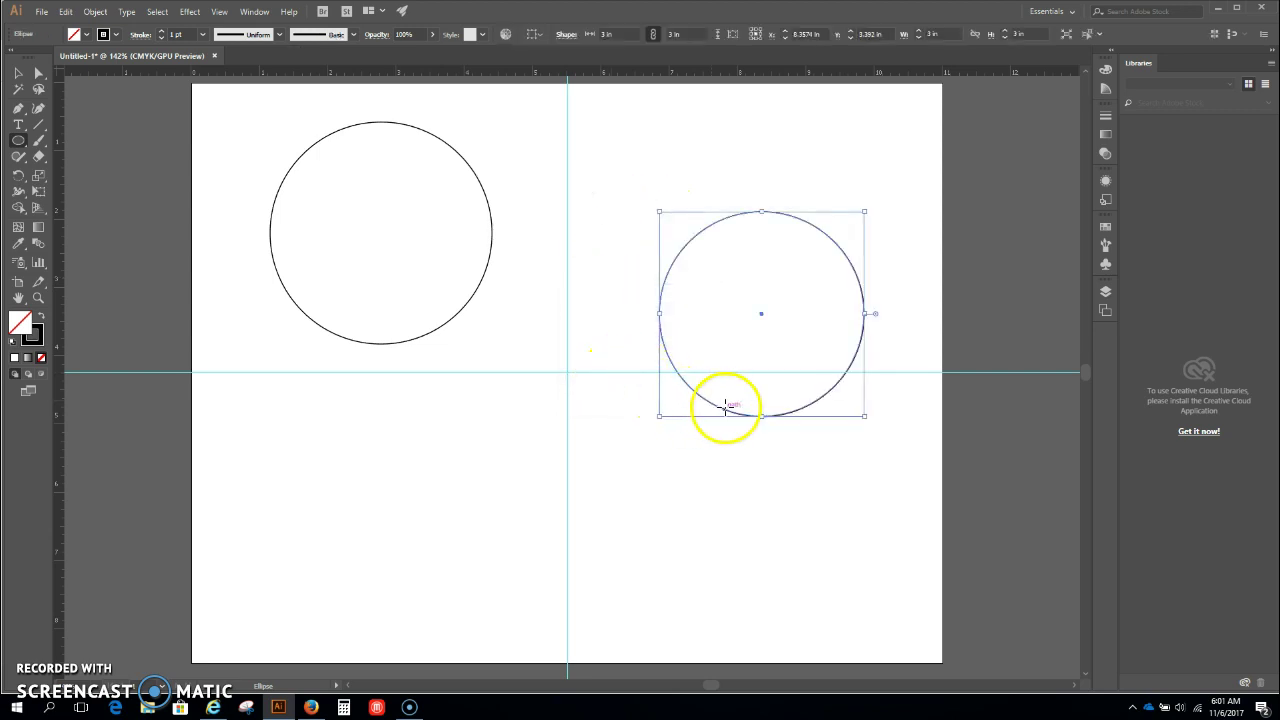
pyautogui.press('v')
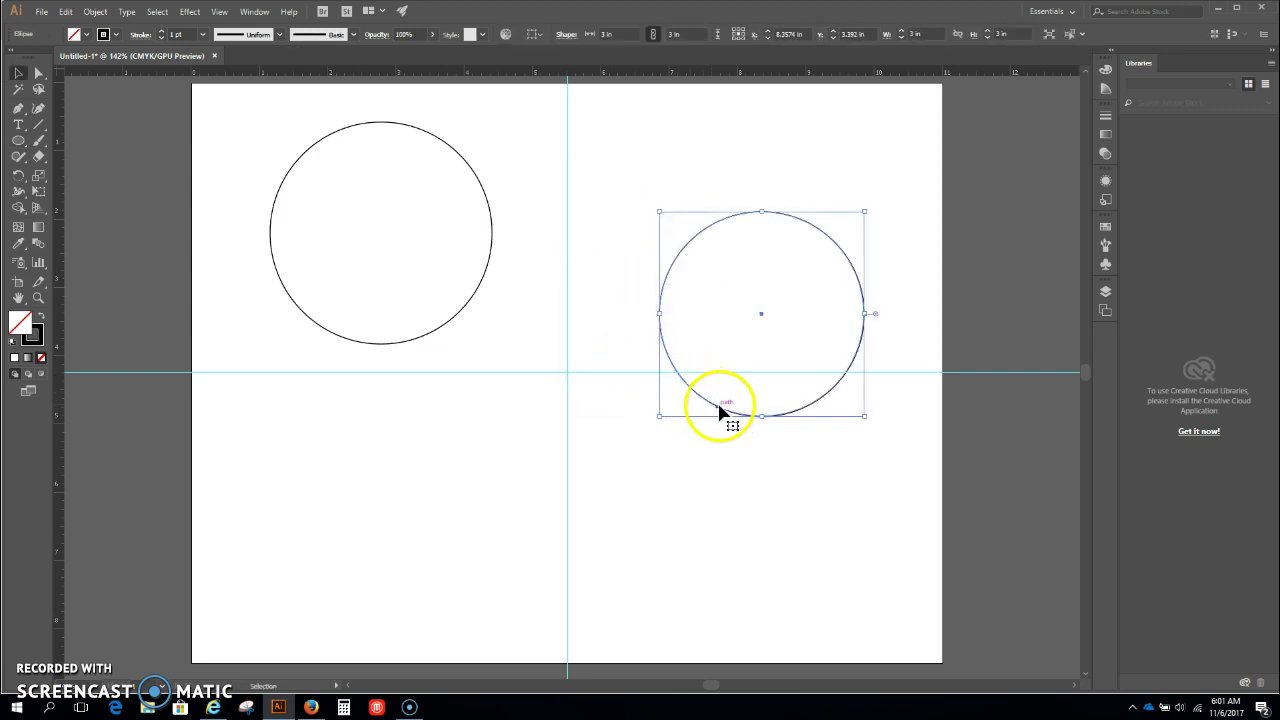
pyautogui.moveTo(718, 408); pyautogui.dragTo(336, 331)
pyautogui.click(533, 189)
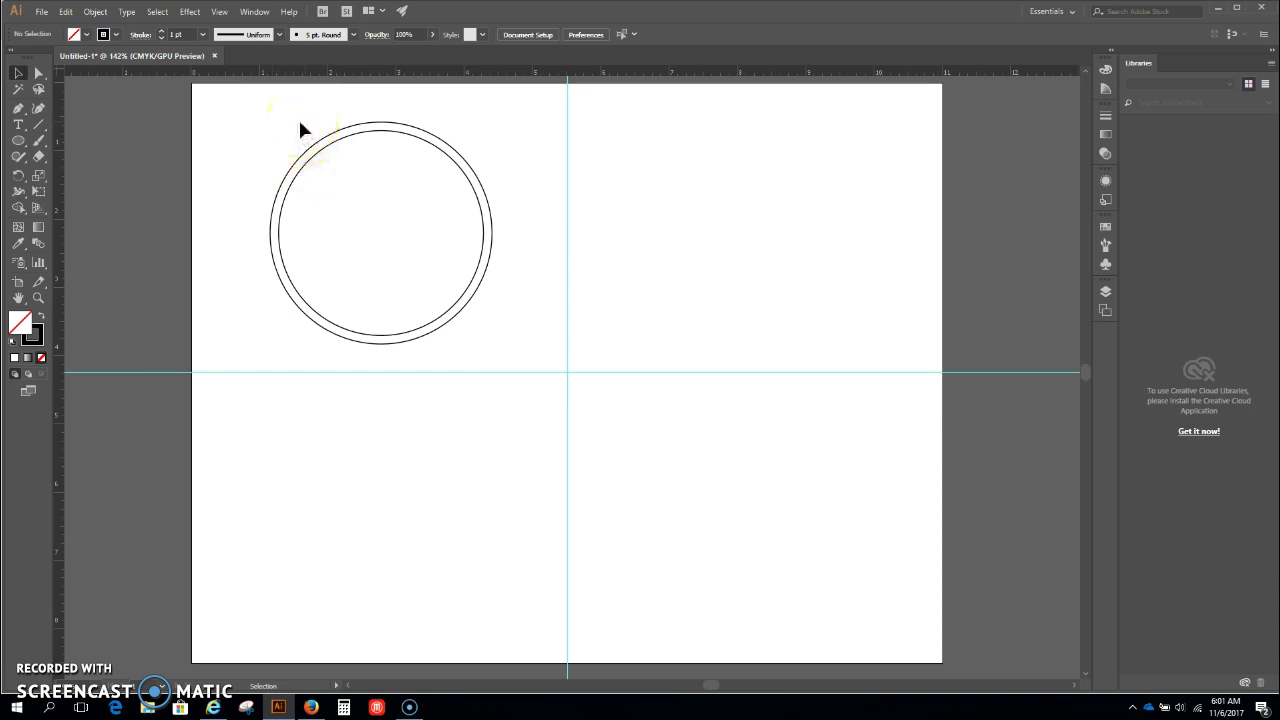
# Step: Group the two top-left circles into one double ring
pyautogui.moveTo(289, 123); pyautogui.dragTo(390, 172)
pyautogui.rightClick(392, 205)
pyautogui.click(420, 283)
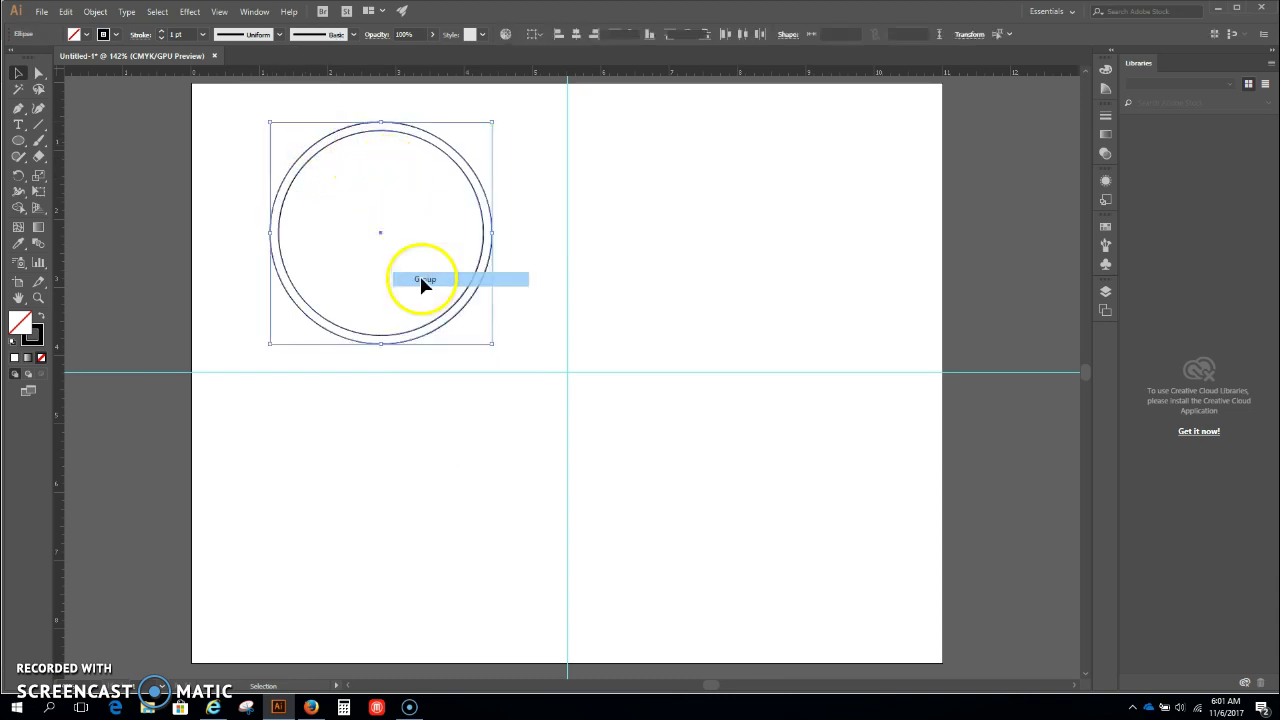
pyautogui.click(454, 460)
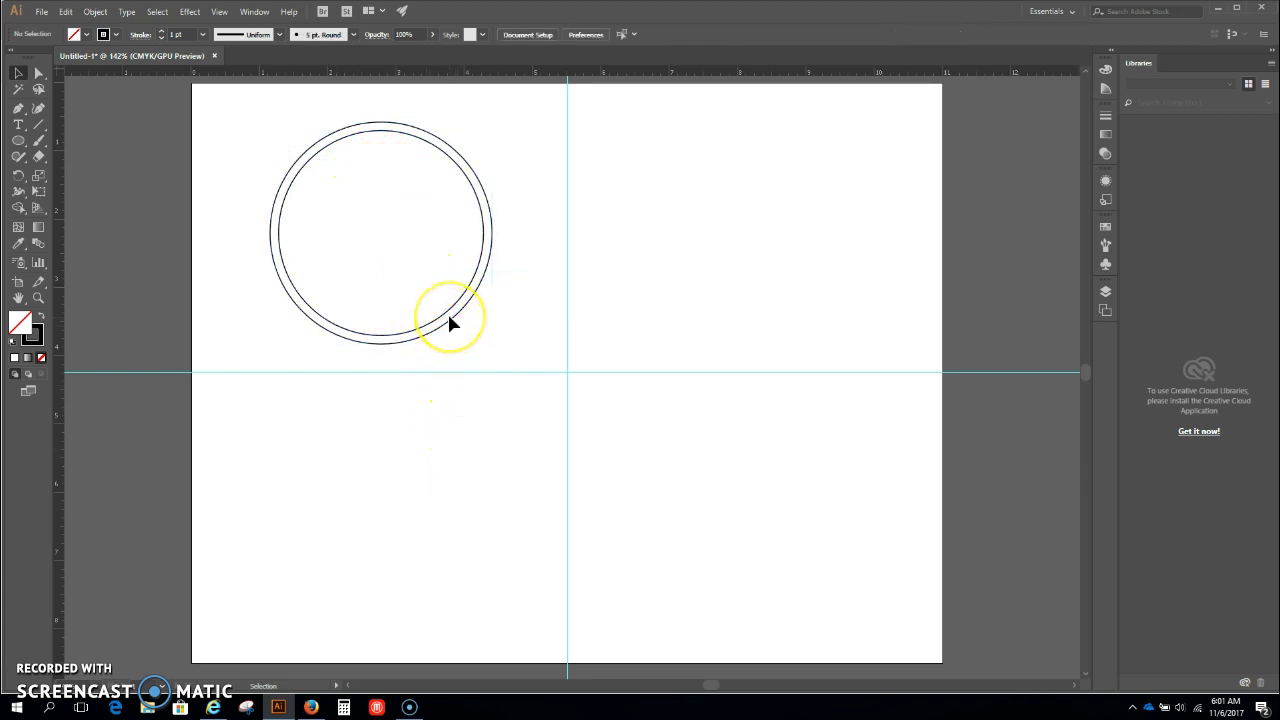
# Step: Copy the double ring down into the bottom-left quarter
pyautogui.click(458, 311)
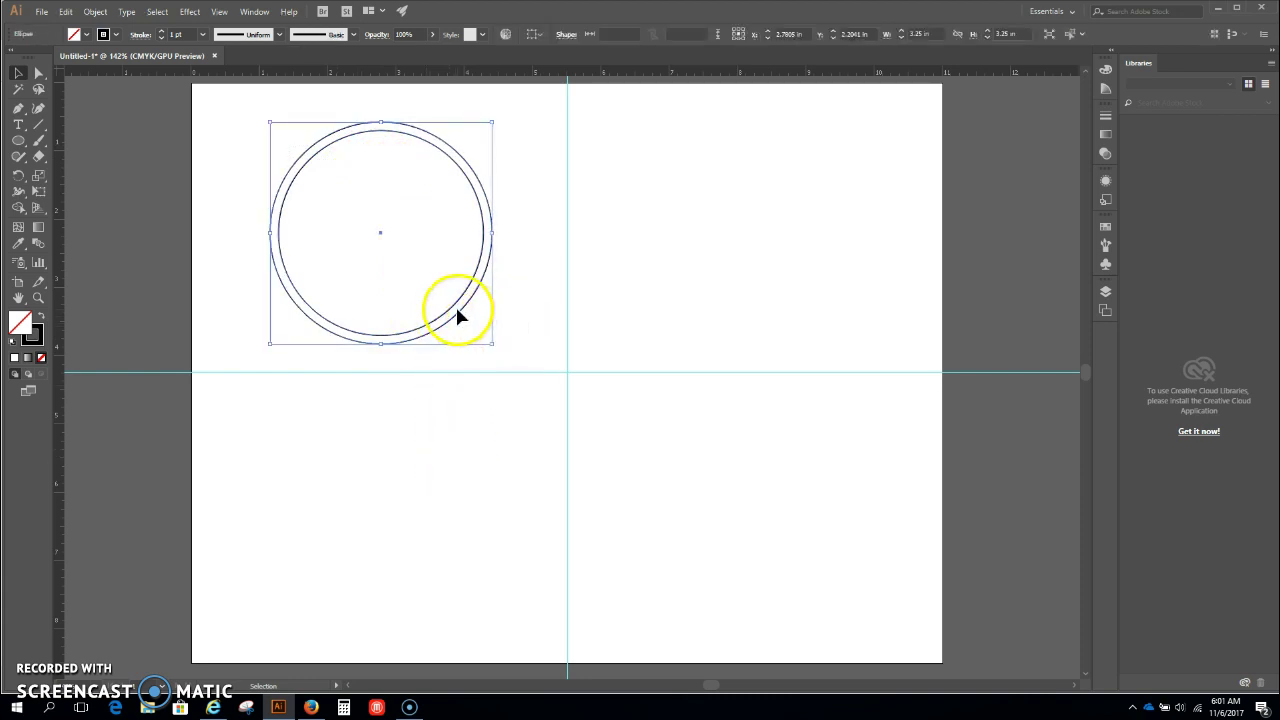
pyautogui.keyDown('shift'); pyautogui.click(567, 312); pyautogui.keyUp('shift')
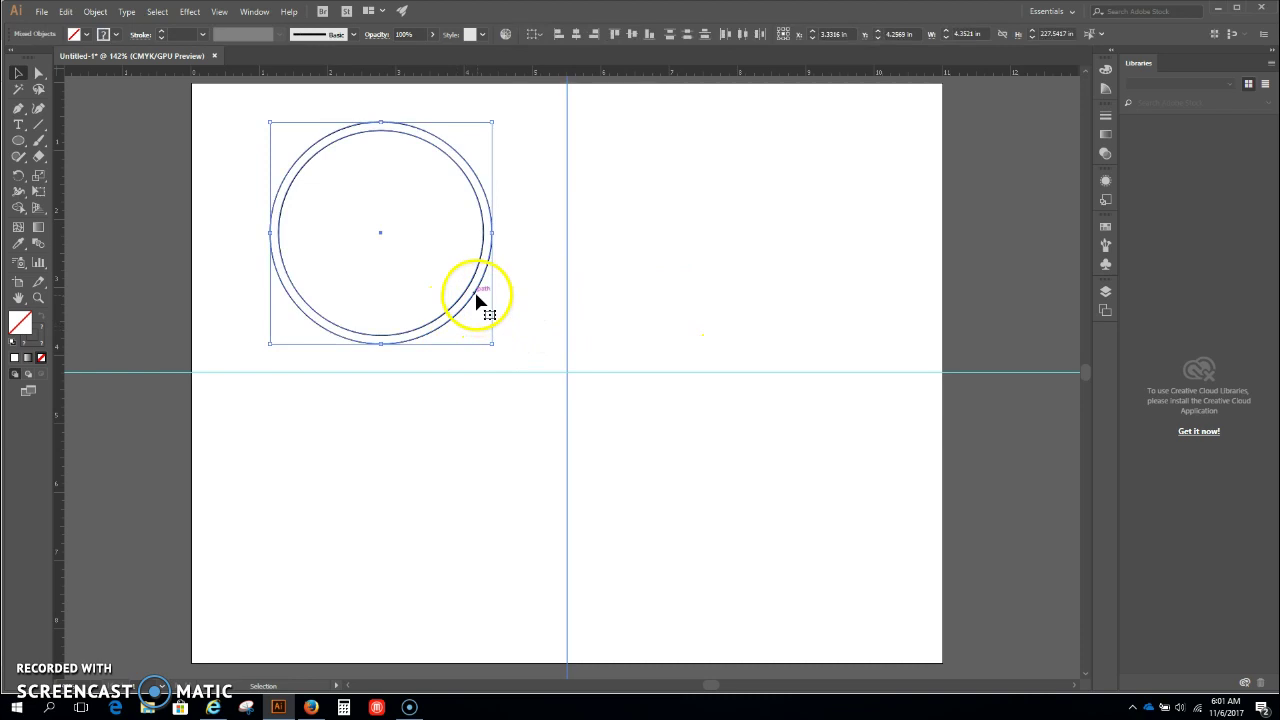
pyautogui.keyDown('alt'); pyautogui.moveTo(476, 296); pyautogui.dragTo(470, 578); pyautogui.keyUp('alt')
pyautogui.scroll(1, 543, 480)
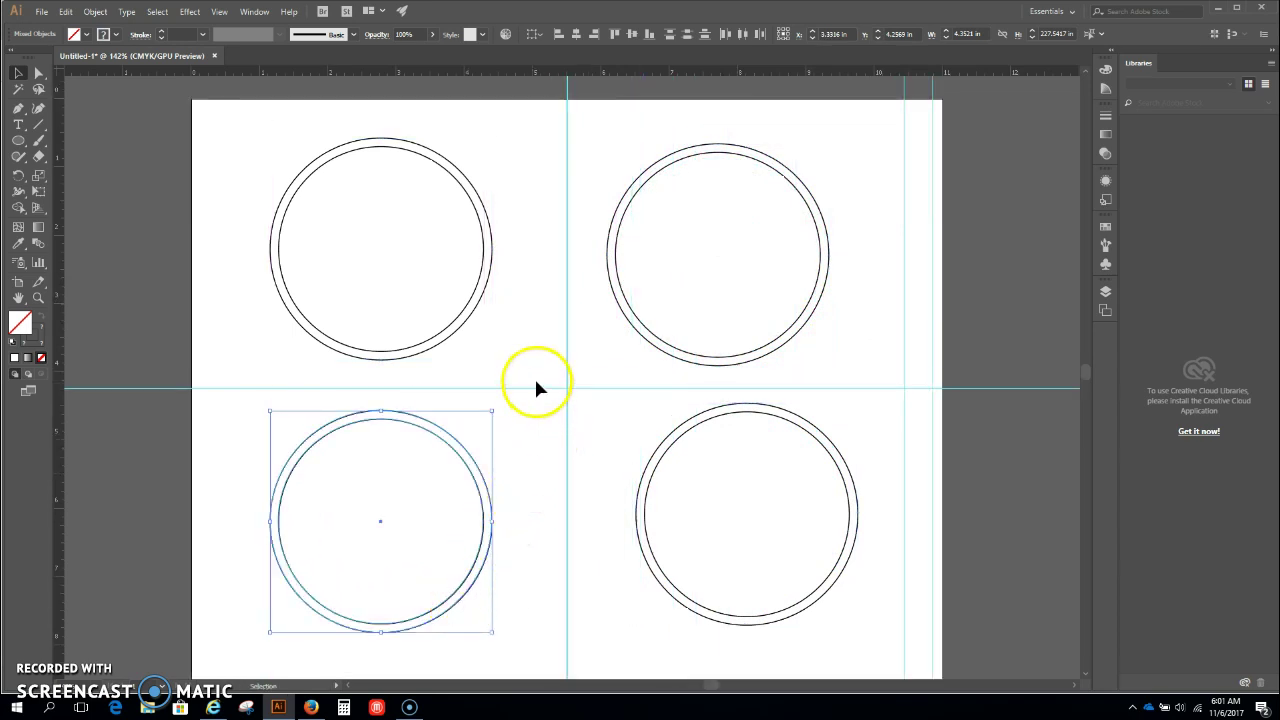
pyautogui.click(528, 332)
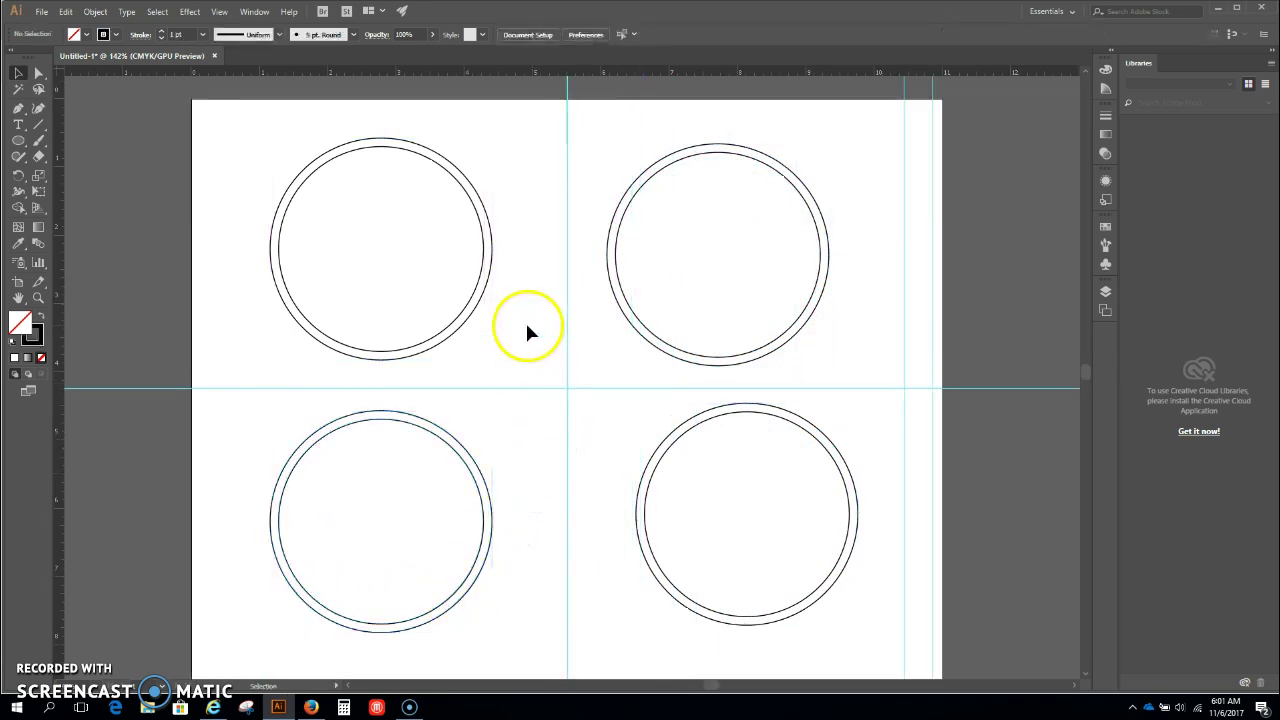
# Step: Place the cubs image file onto the page
pyautogui.click(40, 12)
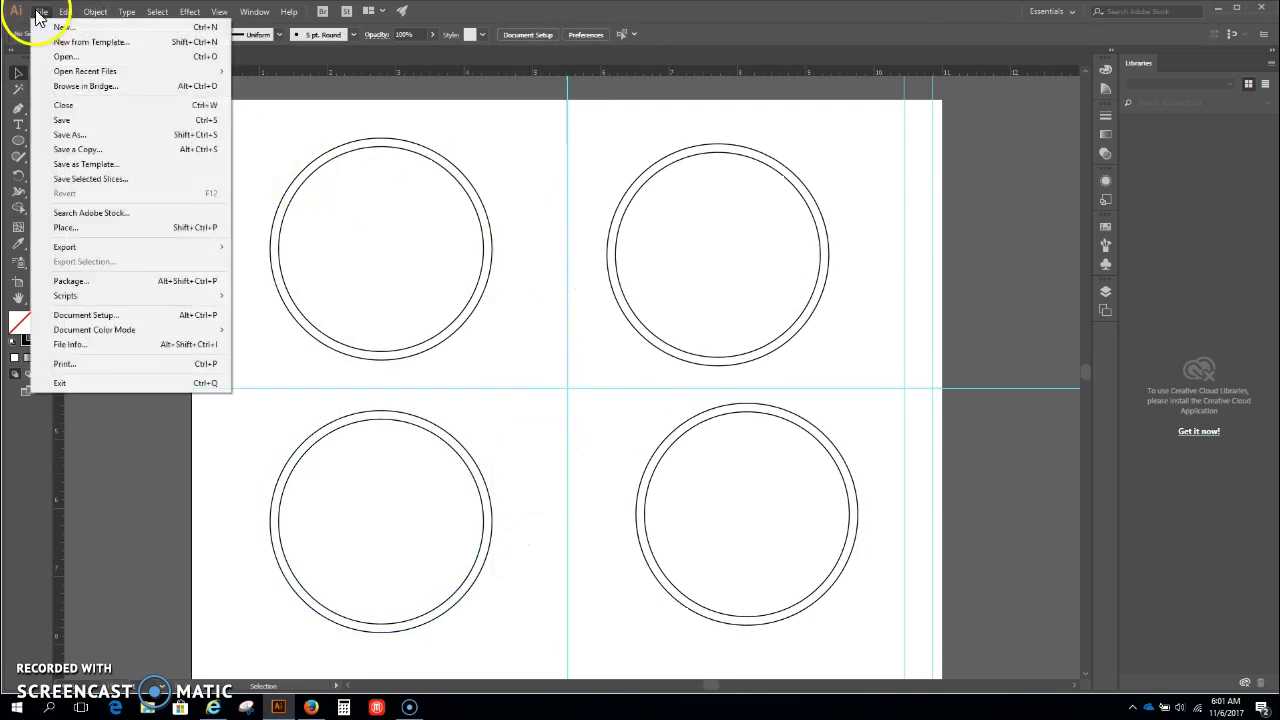
pyautogui.click(64, 229)
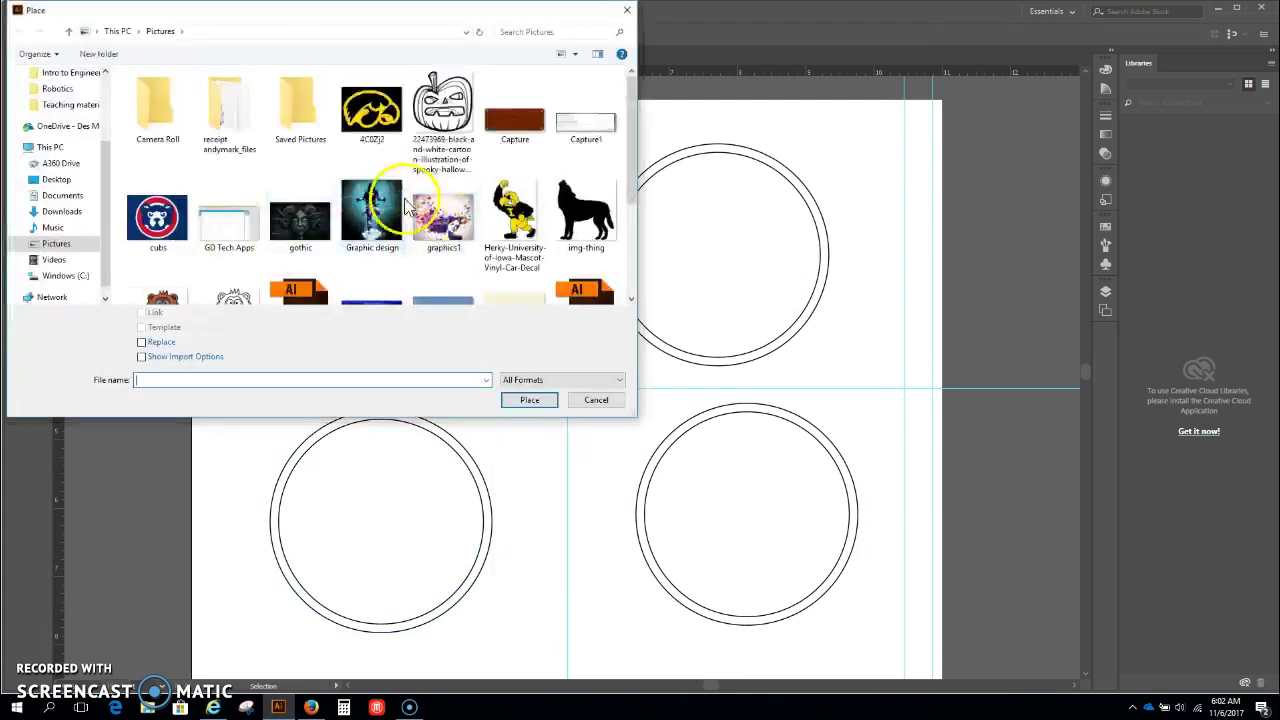
pyautogui.scroll(-1, 443, 215)
pyautogui.scroll(1, 350, 230)
pyautogui.doubleClick(172, 230)
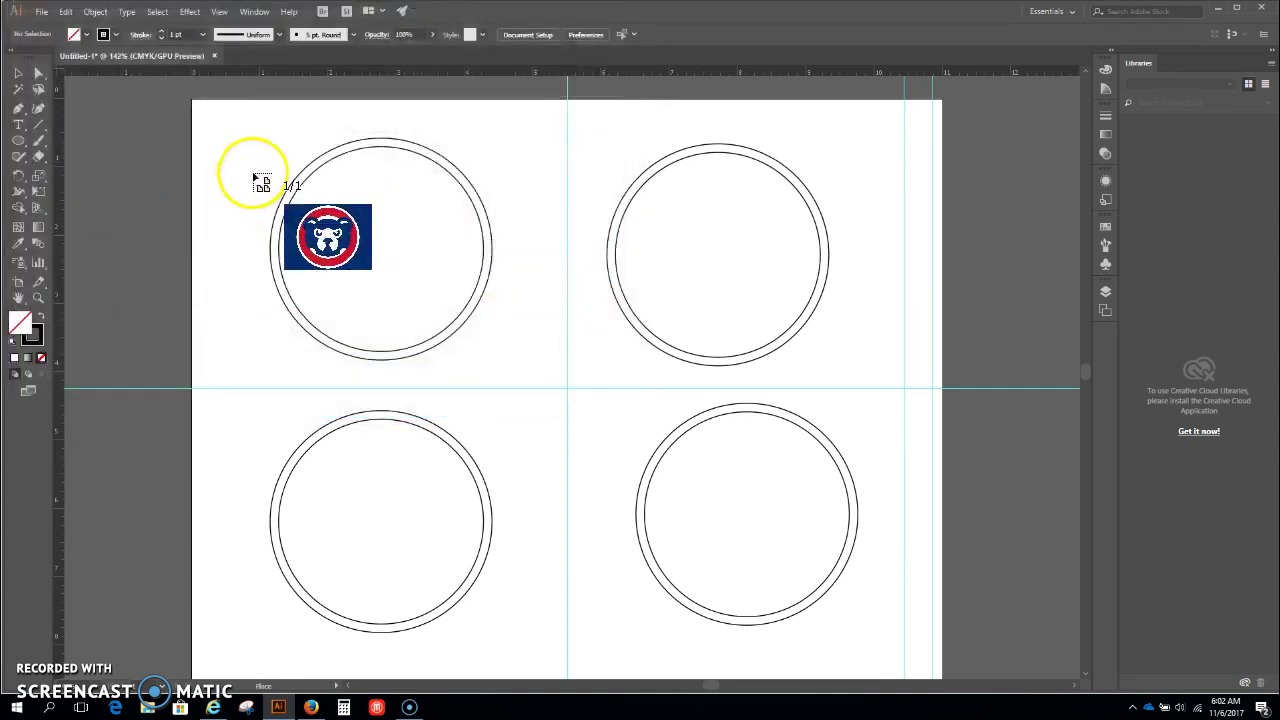
pyautogui.click(254, 174)
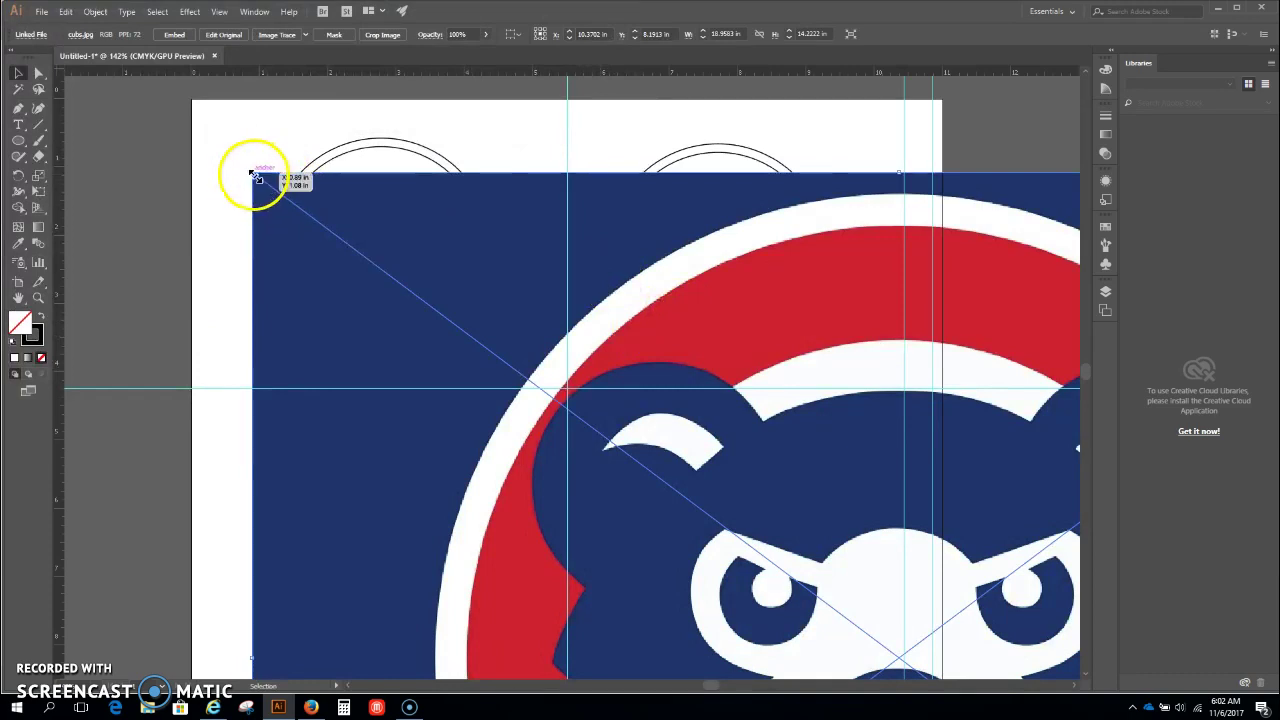
# Step: Scale the Cubs image down and position it over the top-left double ring
pyautogui.moveTo(256, 176); pyautogui.dragTo(860, 551)
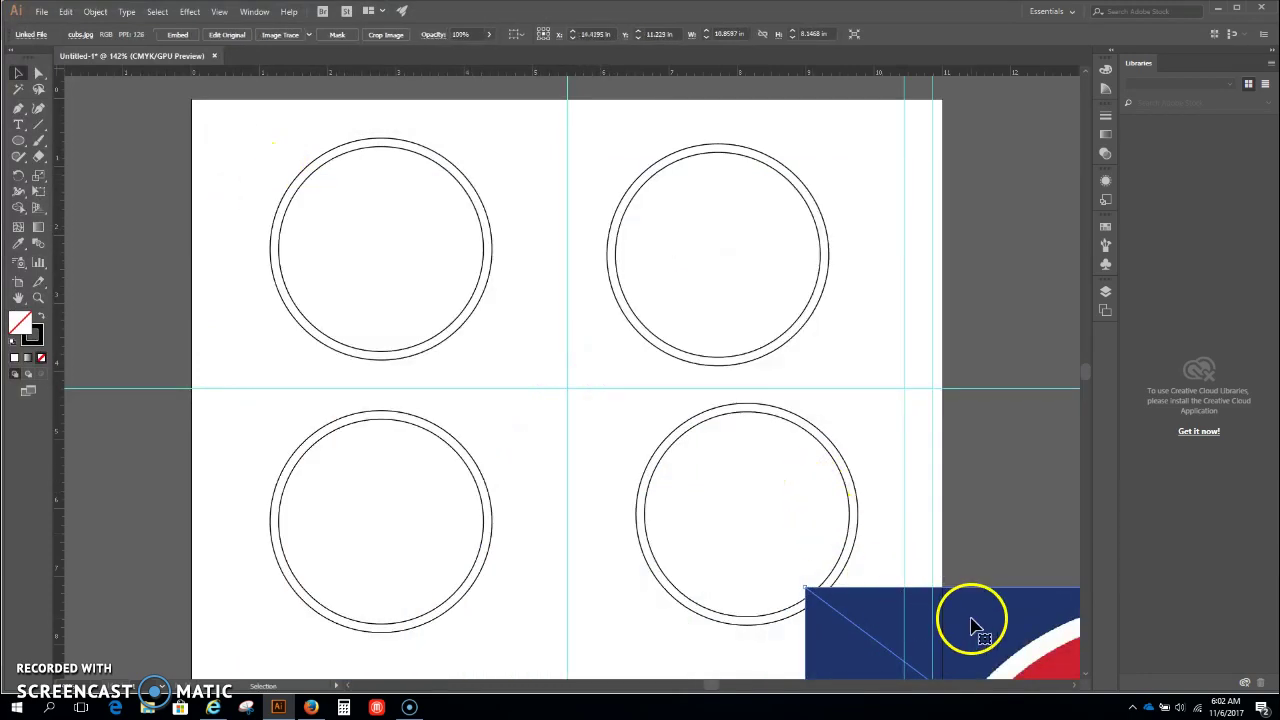
pyautogui.moveTo(978, 627); pyautogui.dragTo(302, 166)
pyautogui.moveTo(134, 126); pyautogui.dragTo(525, 420)
pyautogui.moveTo(623, 500); pyautogui.dragTo(317, 199)
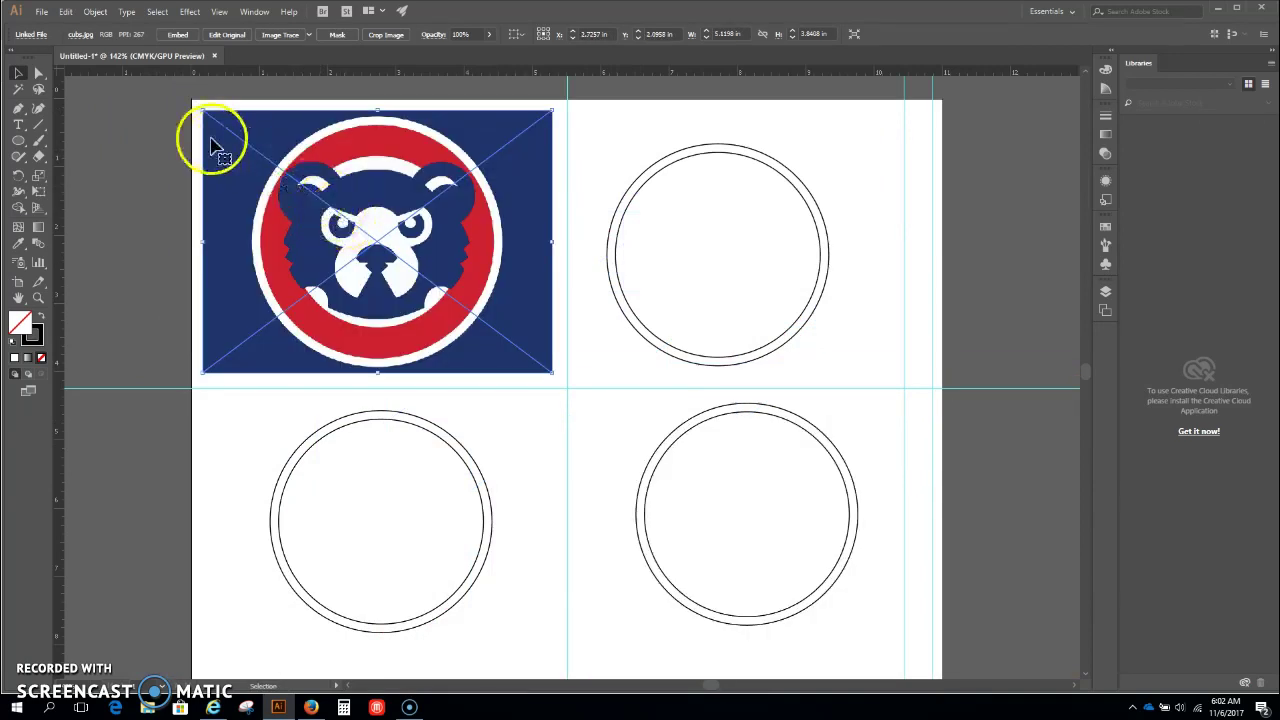
pyautogui.moveTo(204, 111); pyautogui.dragTo(258, 152)
pyautogui.moveTo(448, 276); pyautogui.dragTo(420, 252)
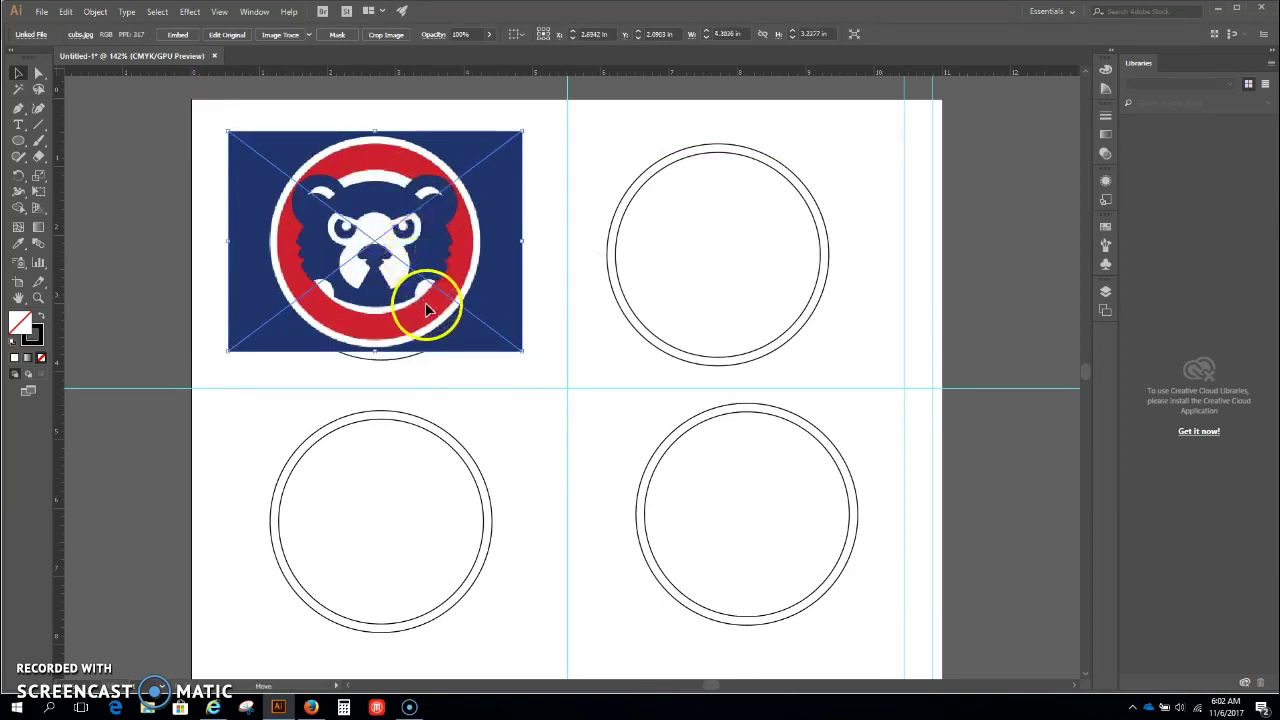
pyautogui.moveTo(427, 310); pyautogui.dragTo(433, 318)
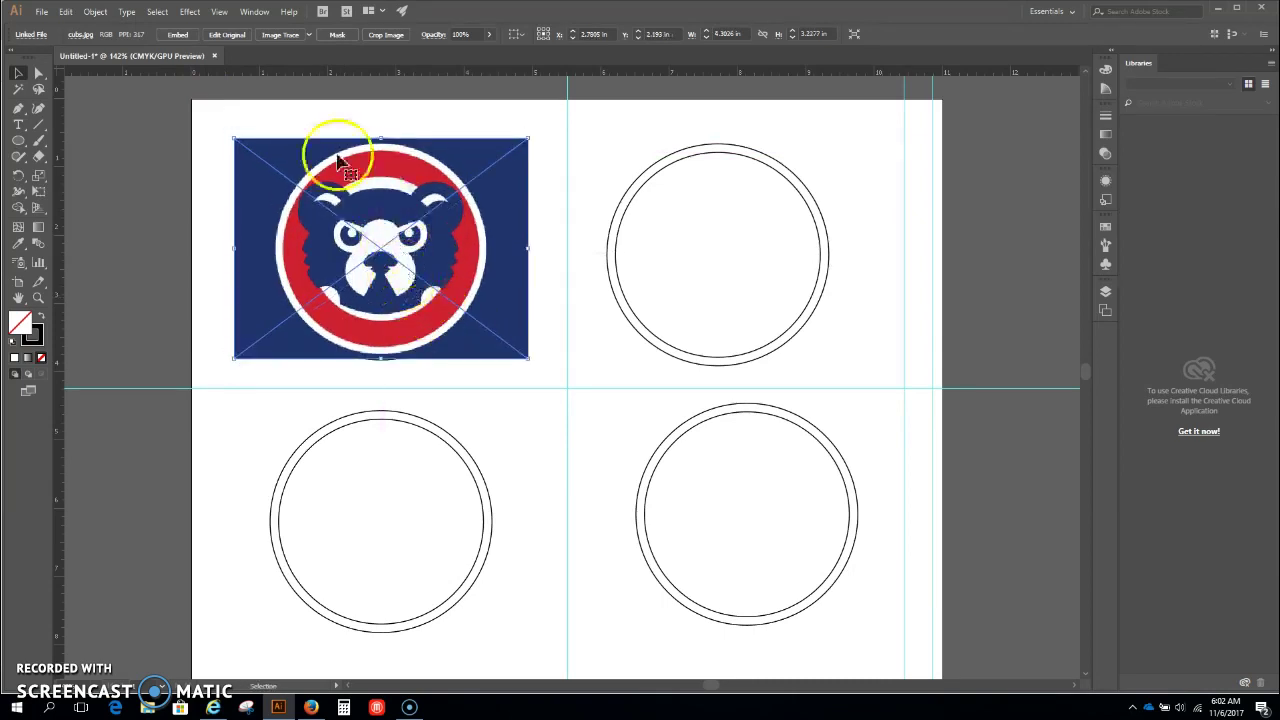
# Step: Embed the Cubs image in the document and zoom in on the logo
pyautogui.click(182, 37)
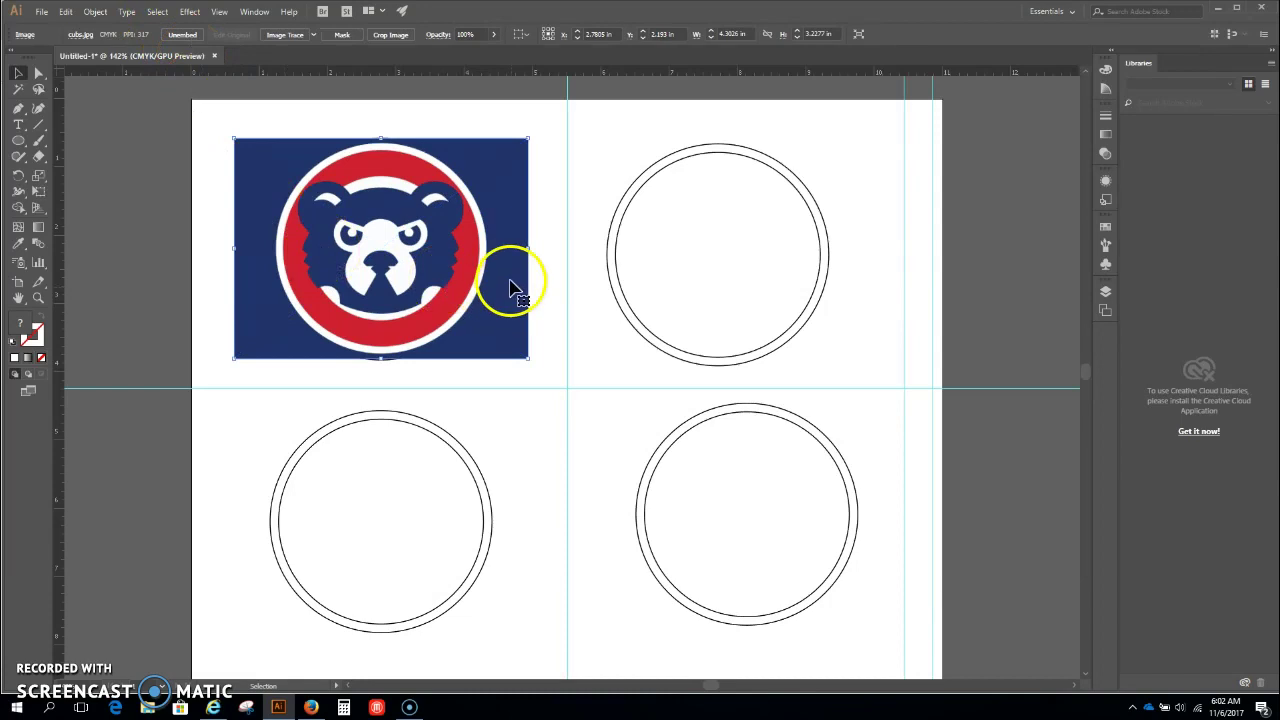
pyautogui.press('z')
pyautogui.click(425, 251)
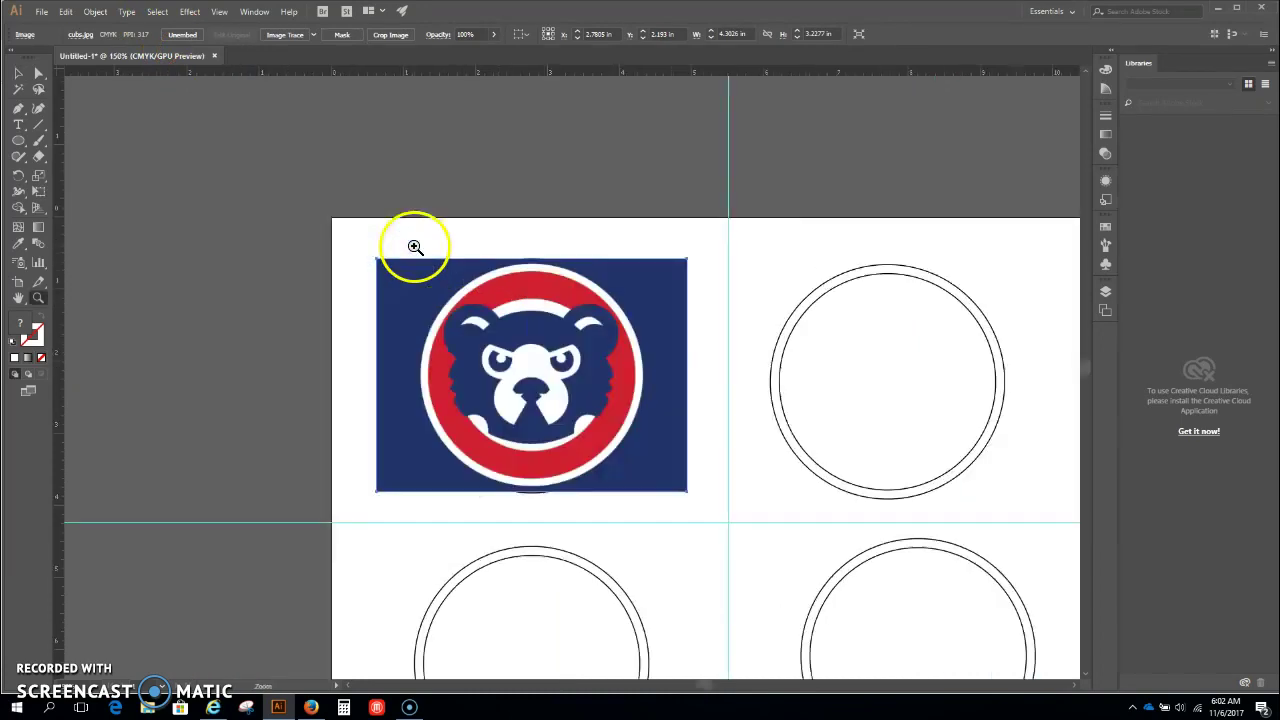
pyautogui.click(572, 365)
pyautogui.click(571, 371)
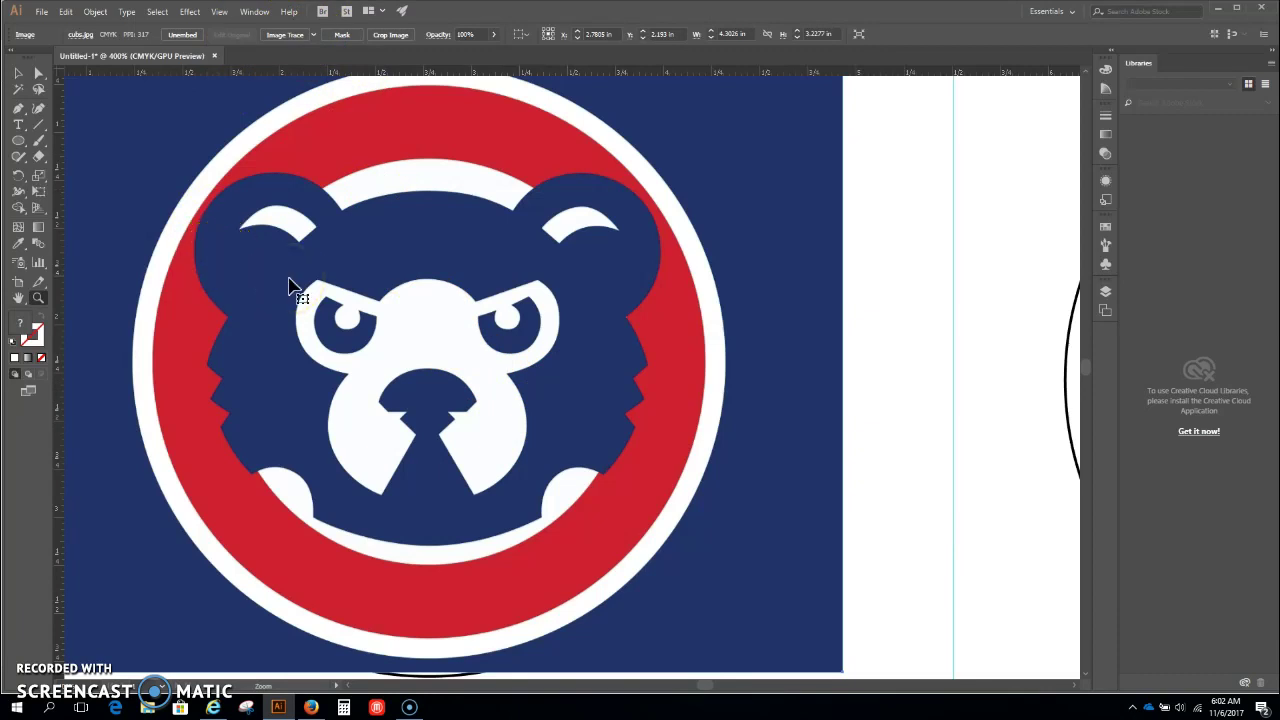
pyautogui.hotkey('ctrl', '0')
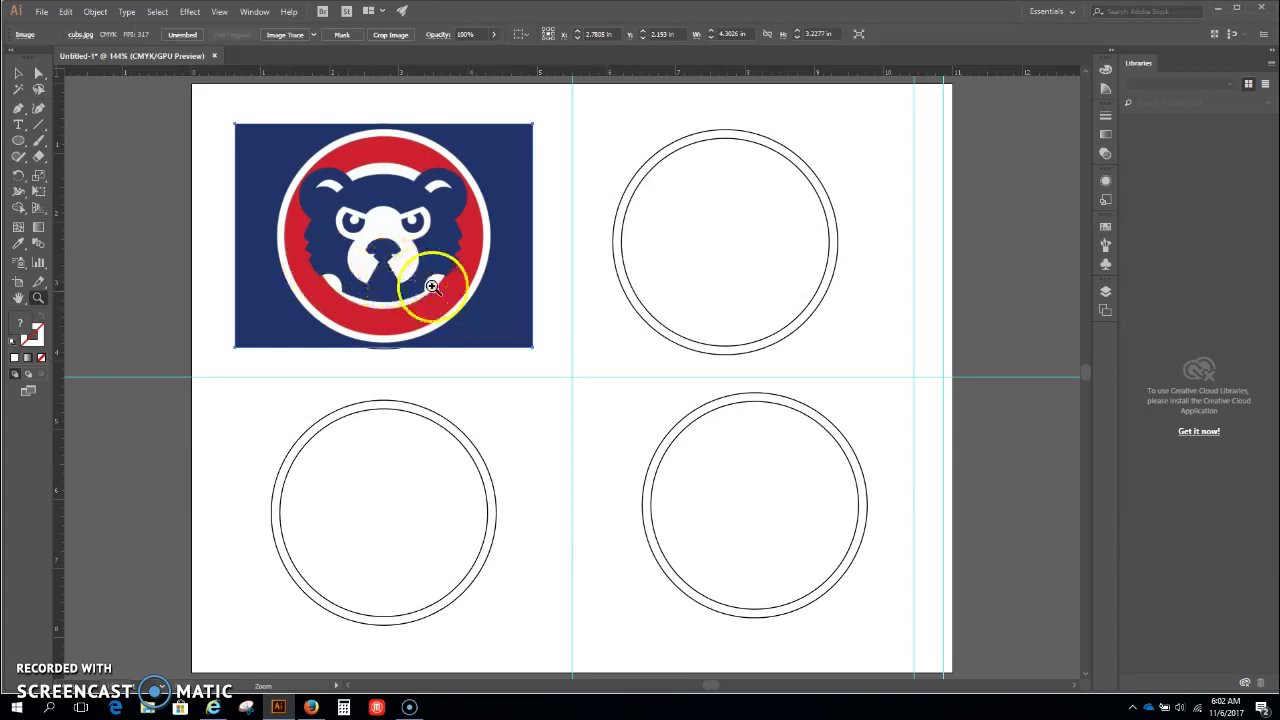
pyautogui.click(330, 220)
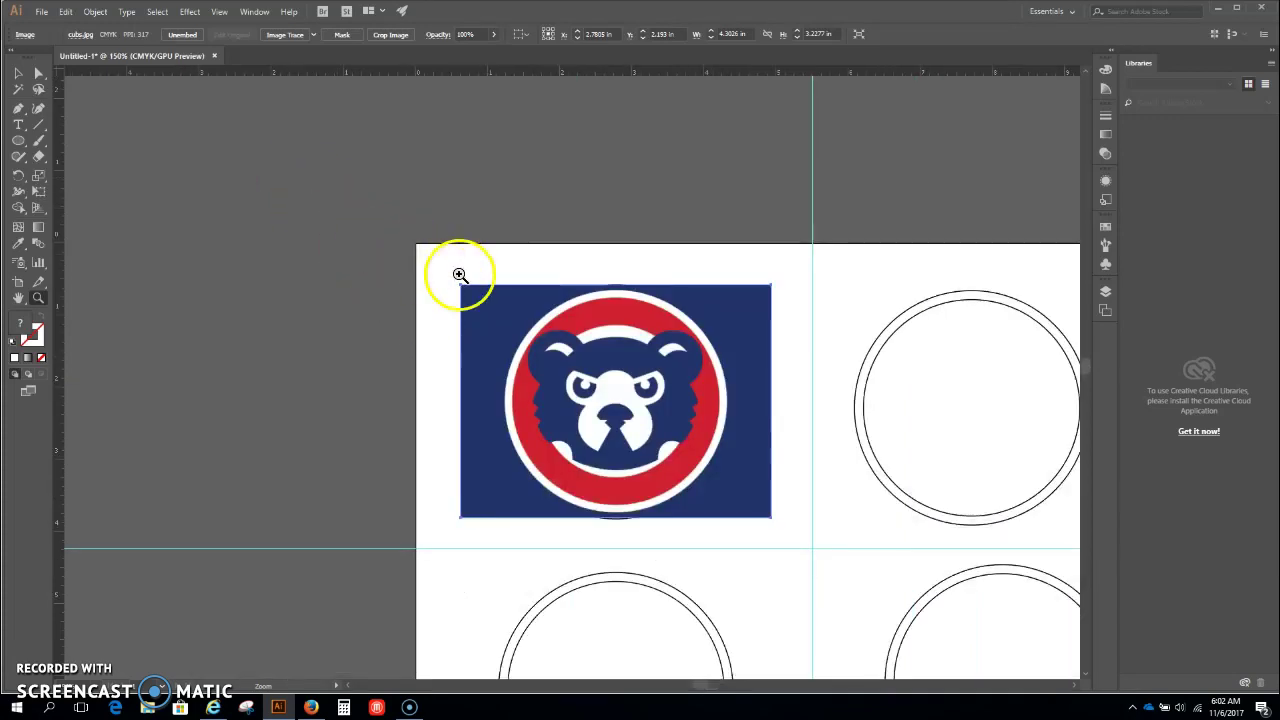
# Step: Shrink the logo slightly, send it behind the circles, and select it with the circle
pyautogui.press('v')
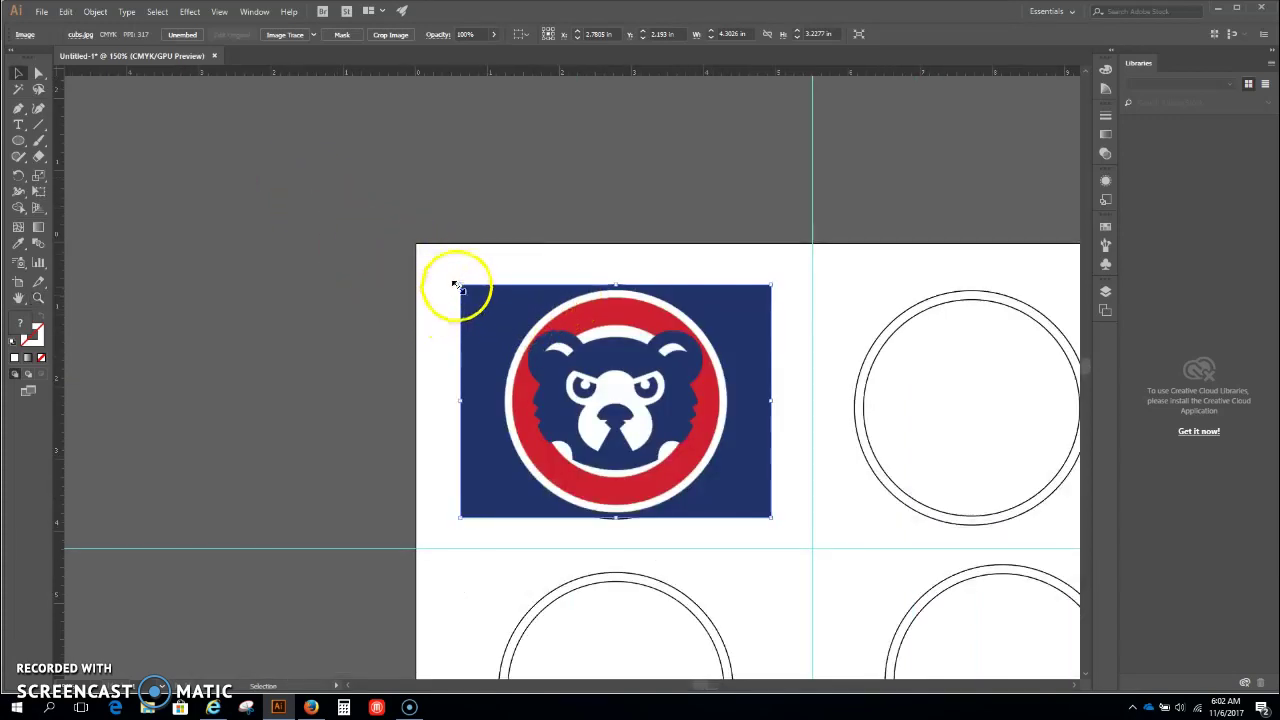
pyautogui.moveTo(462, 285); pyautogui.dragTo(475, 299)
pyautogui.moveTo(694, 394); pyautogui.dragTo(685, 390)
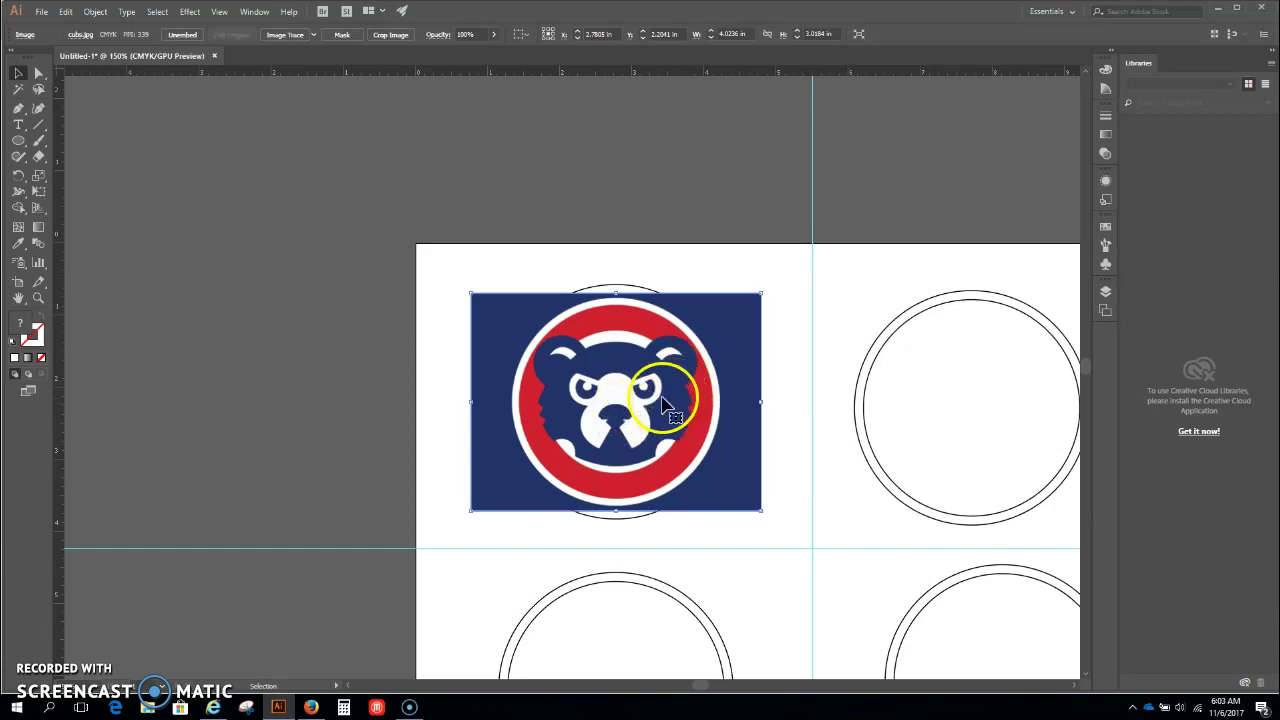
pyautogui.rightClick(662, 400)
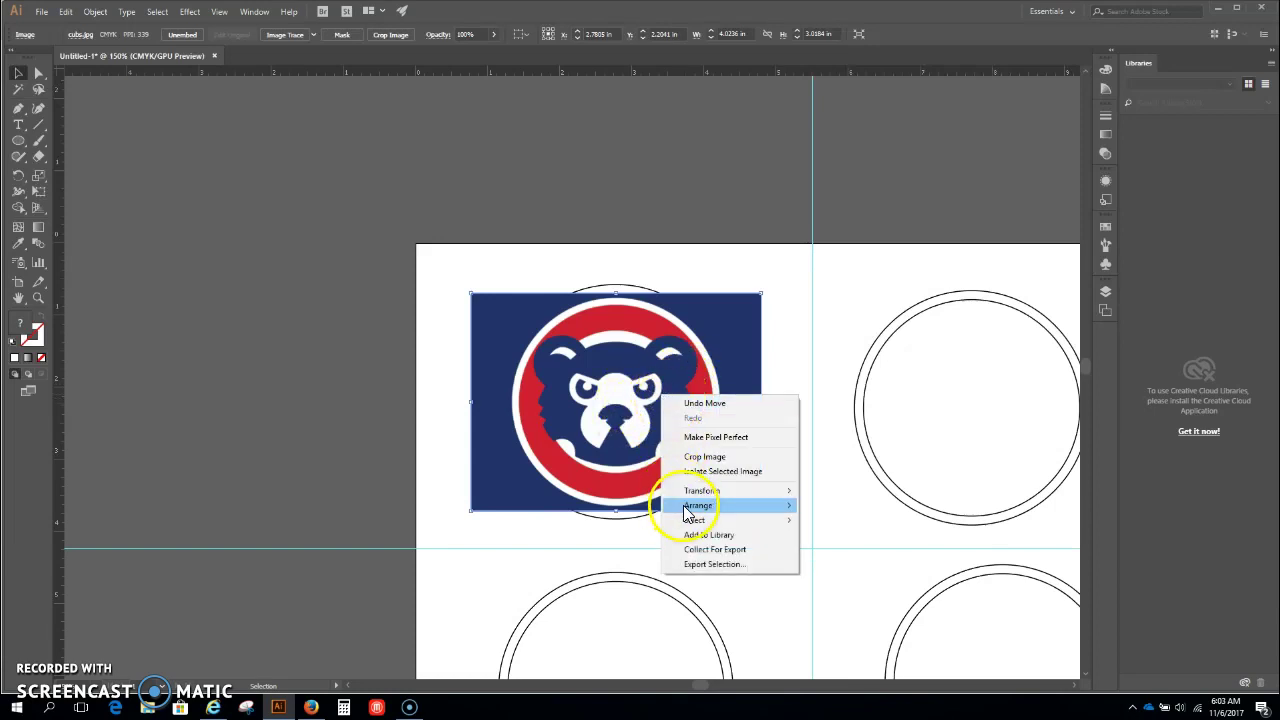
pyautogui.moveTo(697, 508)
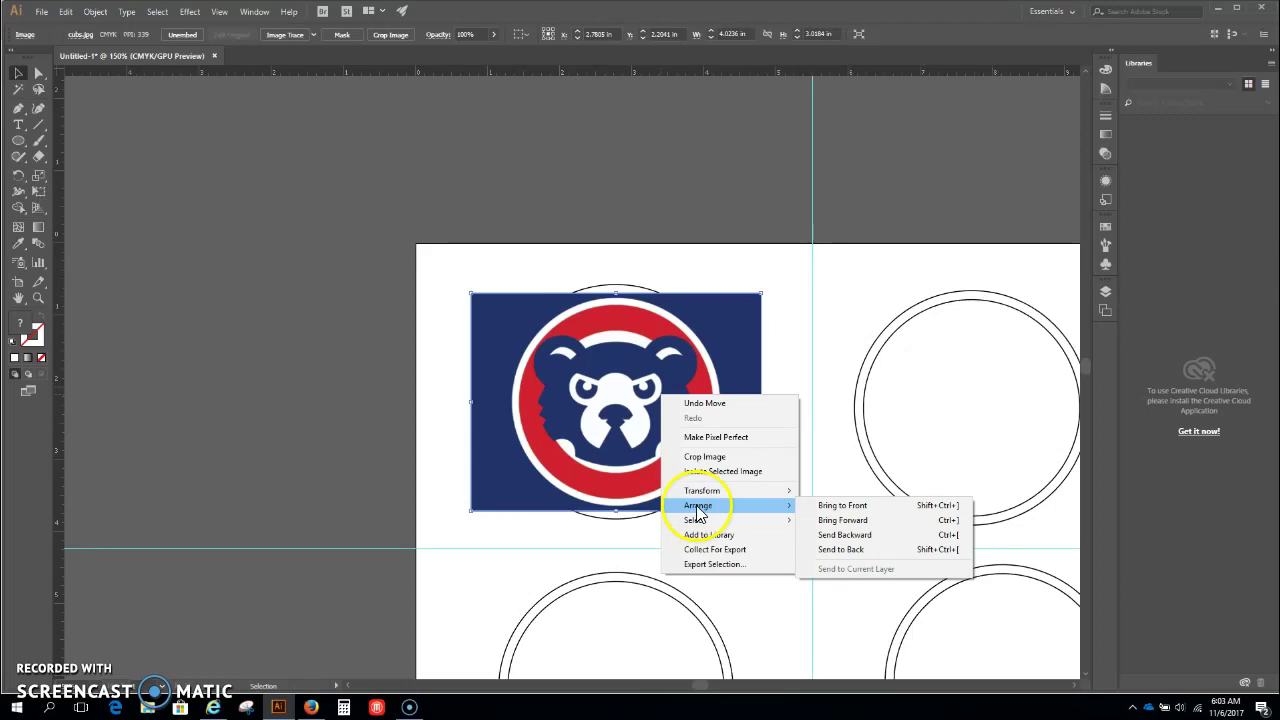
pyautogui.click(837, 549)
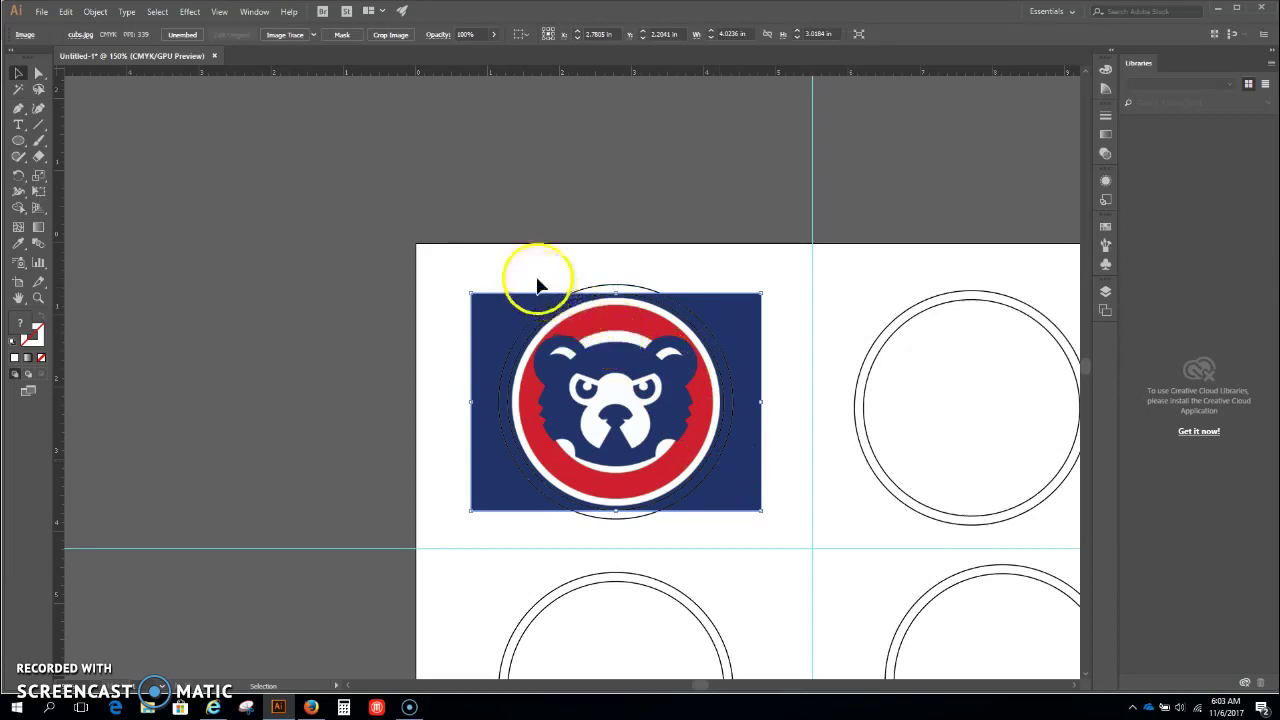
pyautogui.moveTo(531, 277); pyautogui.dragTo(652, 362)
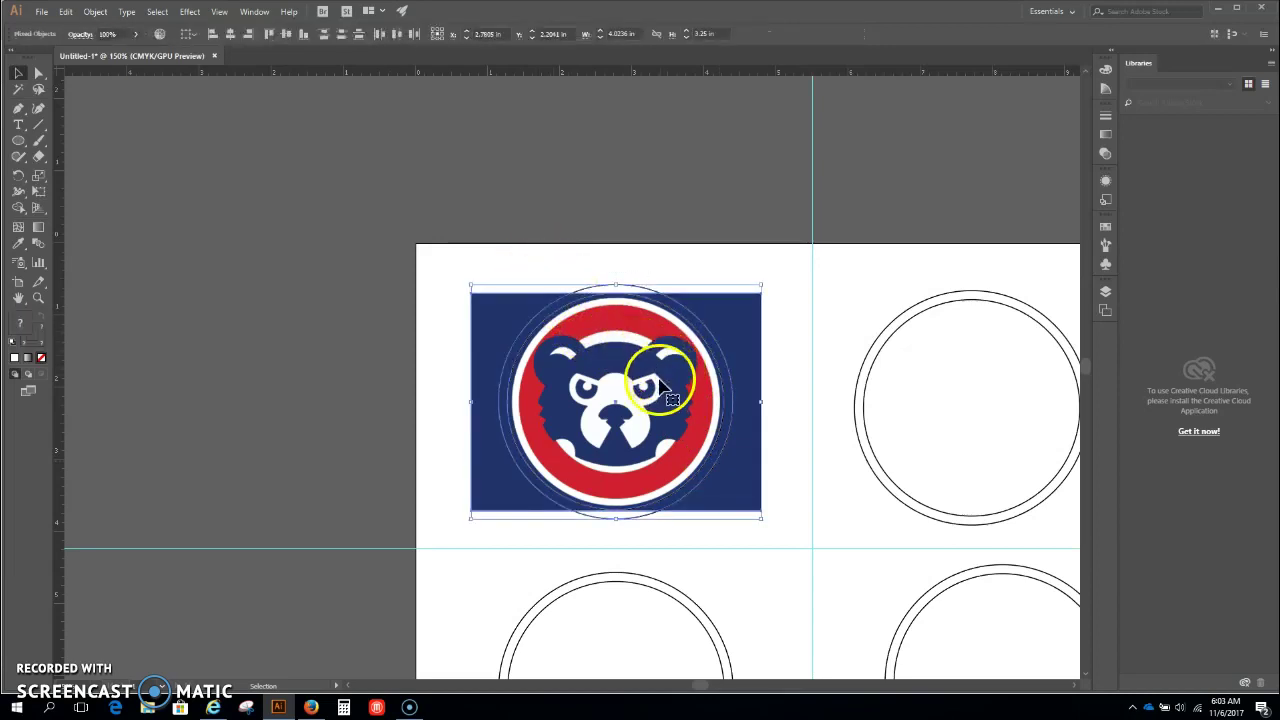
# Step: Make a clipping mask so the Cubs logo is trimmed to the circle
pyautogui.rightClick(659, 389)
pyautogui.click(727, 492)
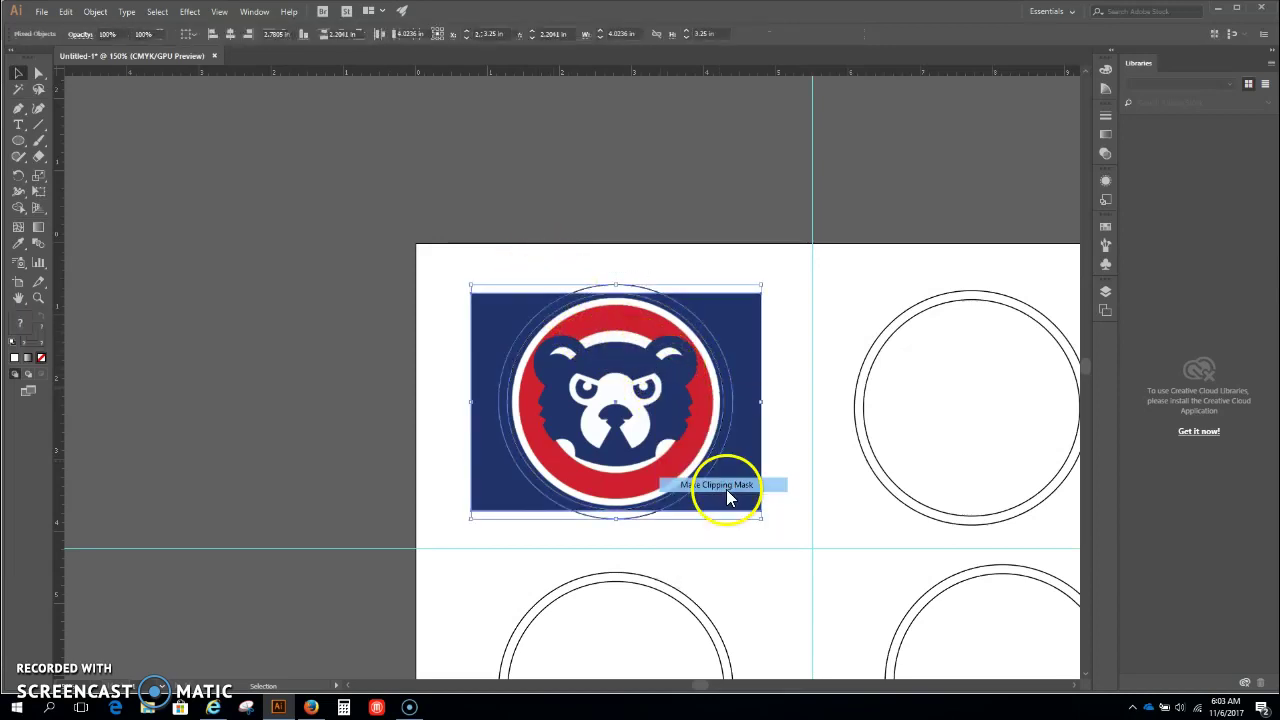
pyautogui.click(756, 442)
pyautogui.click(600, 370)
pyautogui.click(713, 472)
# Step: Give the clipped logo group a black stroke
pyautogui.click(716, 430)
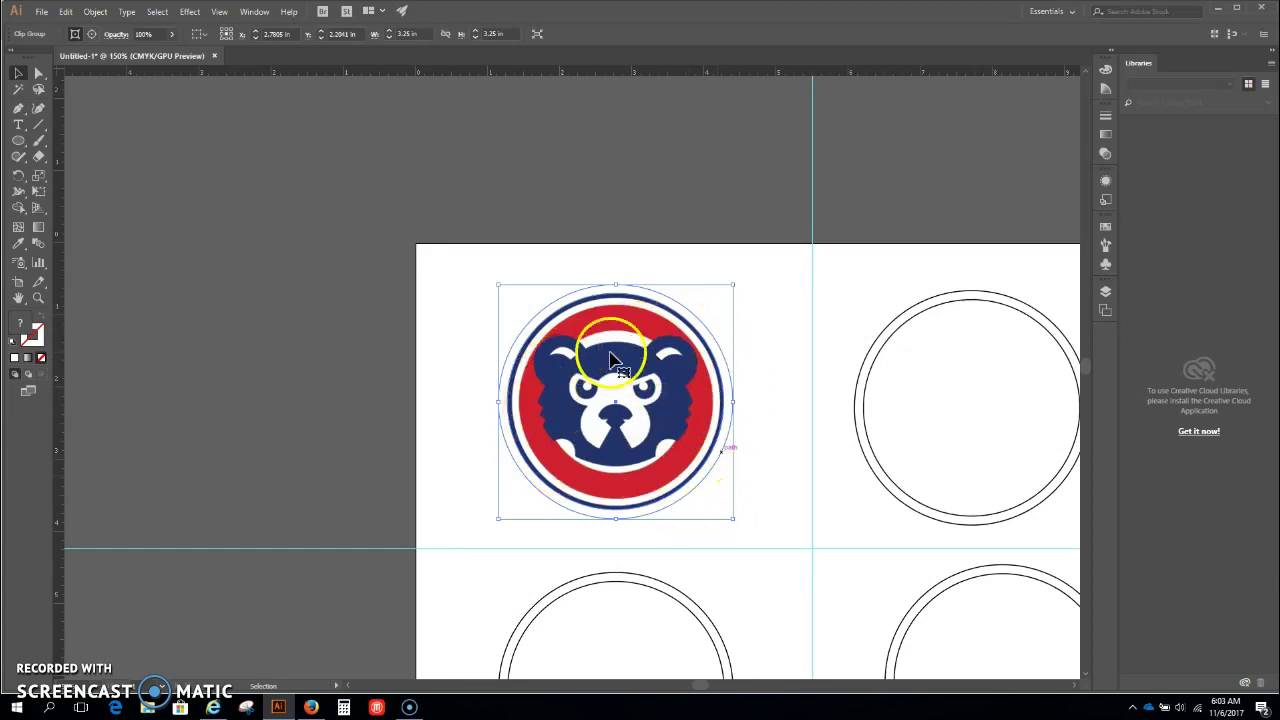
pyautogui.click(38, 338)
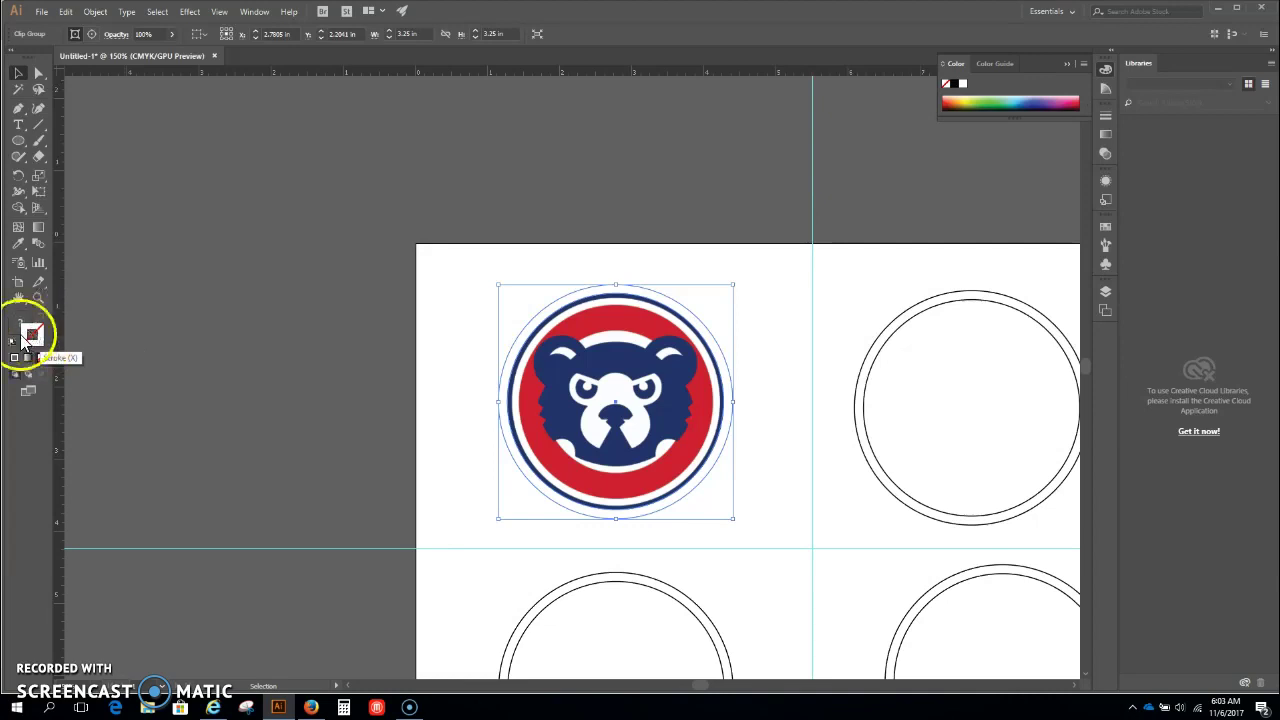
pyautogui.click(955, 90)
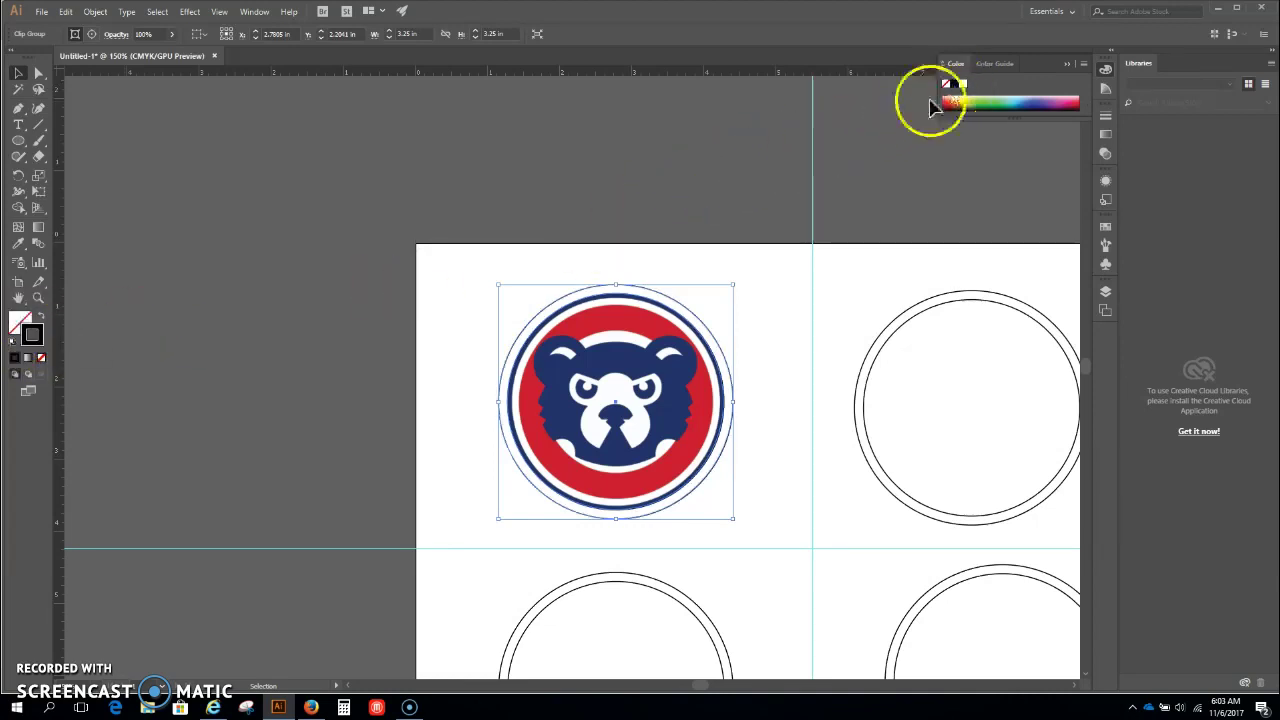
pyautogui.click(746, 313)
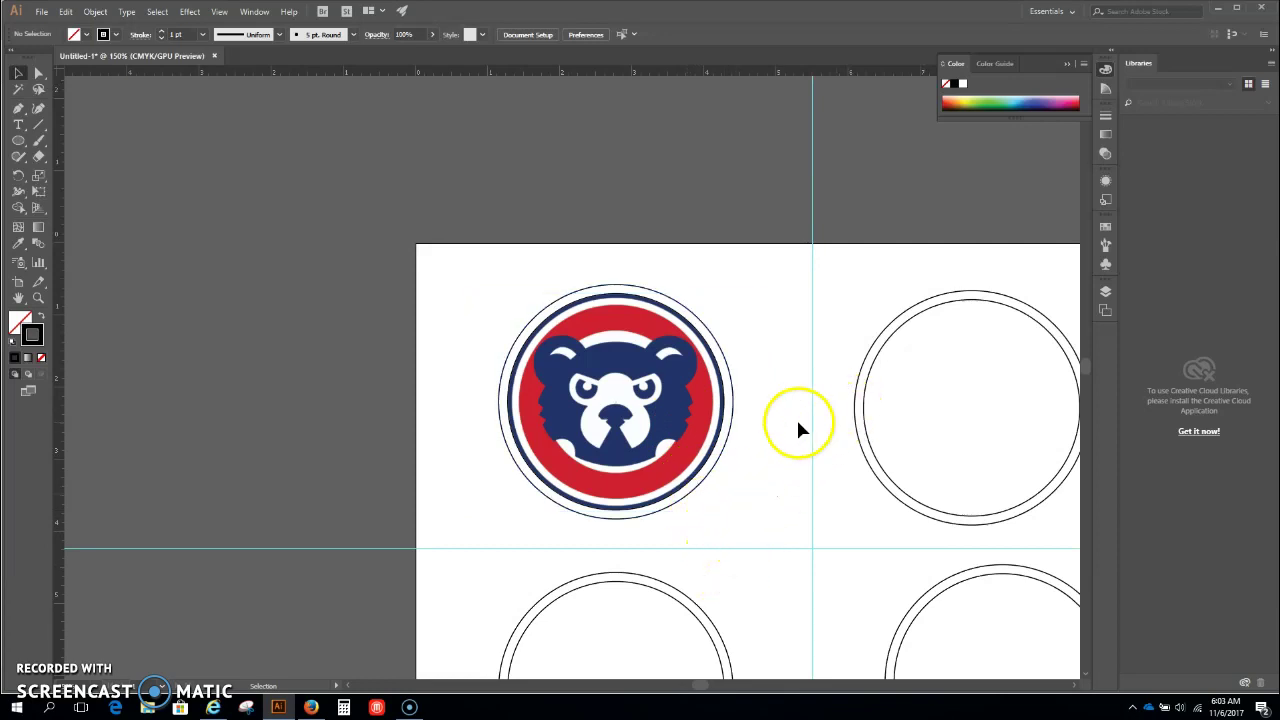
# Step: Nudge the Cubs image slightly left inside the clip and fade it to about 39% opacity
pyautogui.hotkey('ctrl', '0')
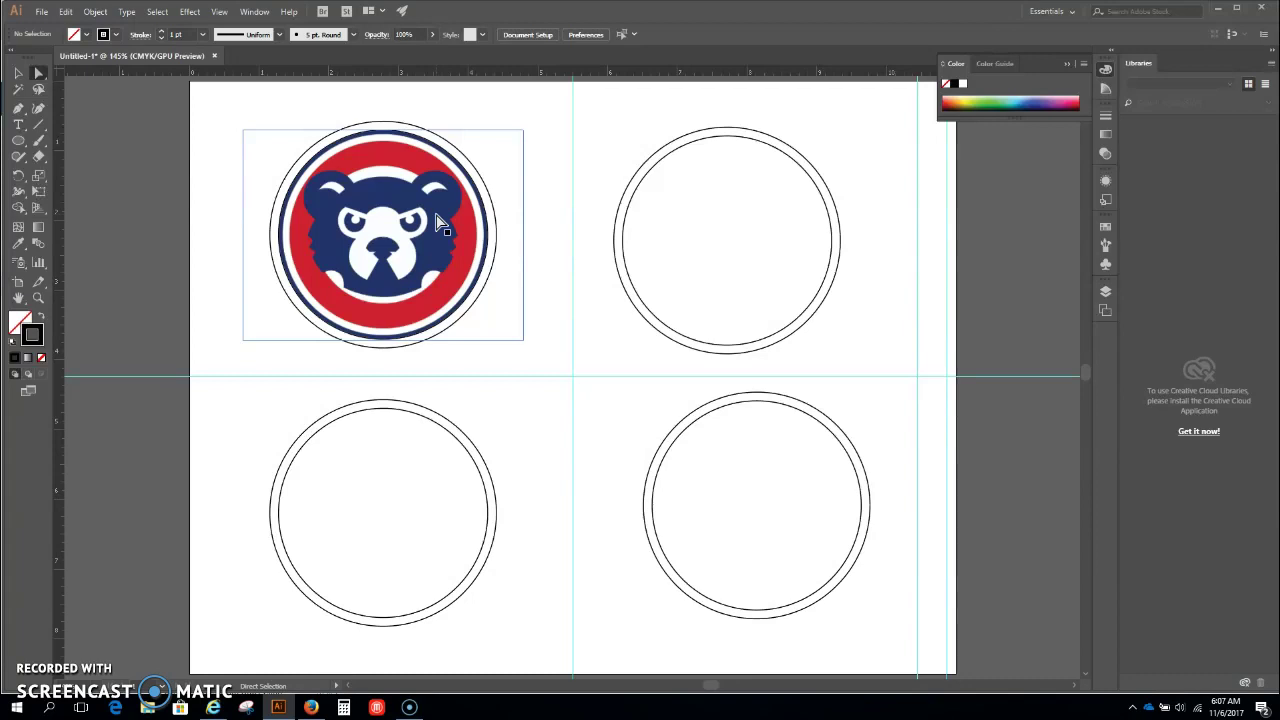
pyautogui.moveTo(437, 222)
pyautogui.mouseDown()
pyautogui.moveTo(430, 210)
pyautogui.moveTo(424, 228)
pyautogui.moveTo(452, 246)
pyautogui.mouseUp()
pyautogui.click(452, 245)
pyautogui.moveTo(451, 240)
pyautogui.mouseDown()
pyautogui.moveTo(437, 240)
pyautogui.moveTo(455, 248)
pyautogui.mouseUp()
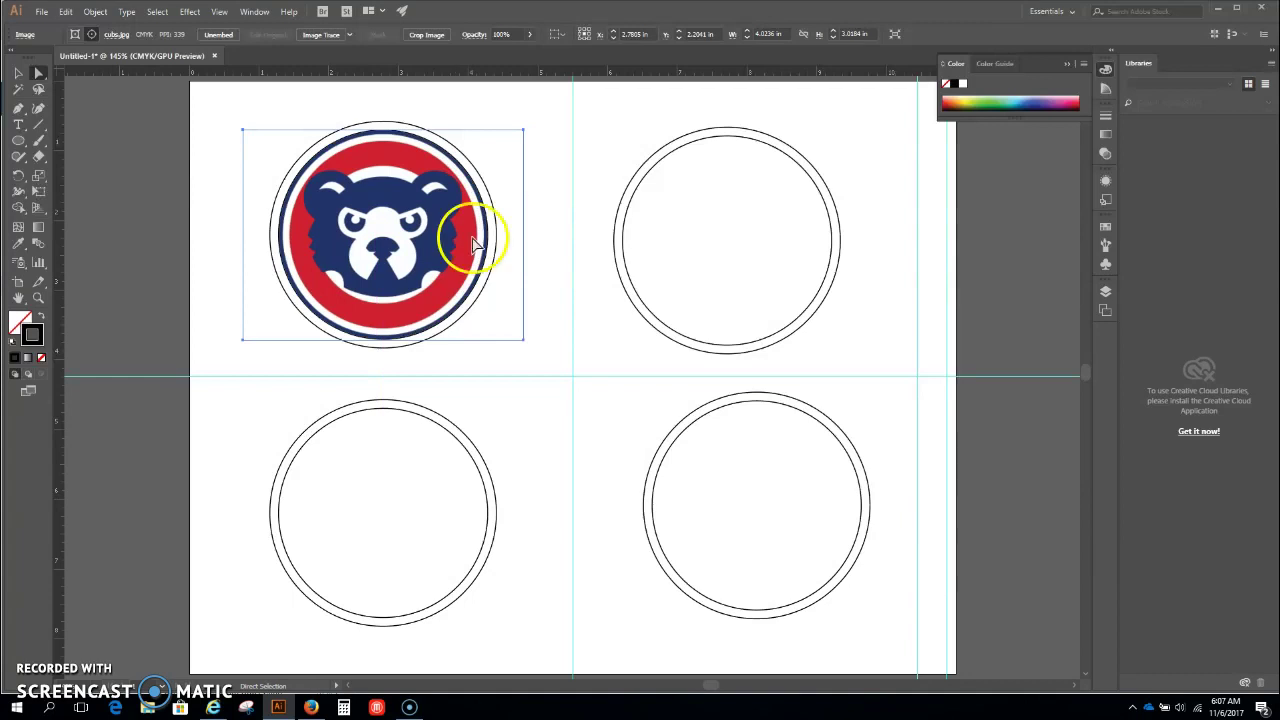
pyautogui.click(551, 200)
pyautogui.click(441, 245)
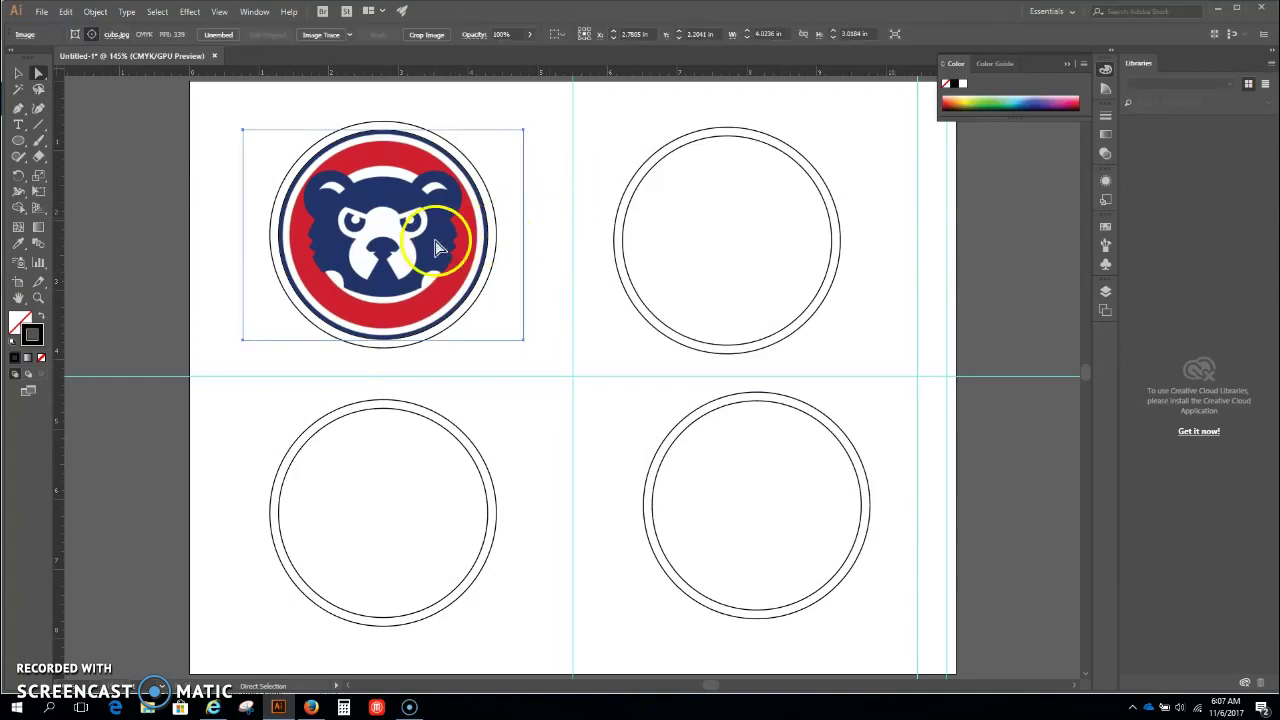
pyautogui.click(533, 36)
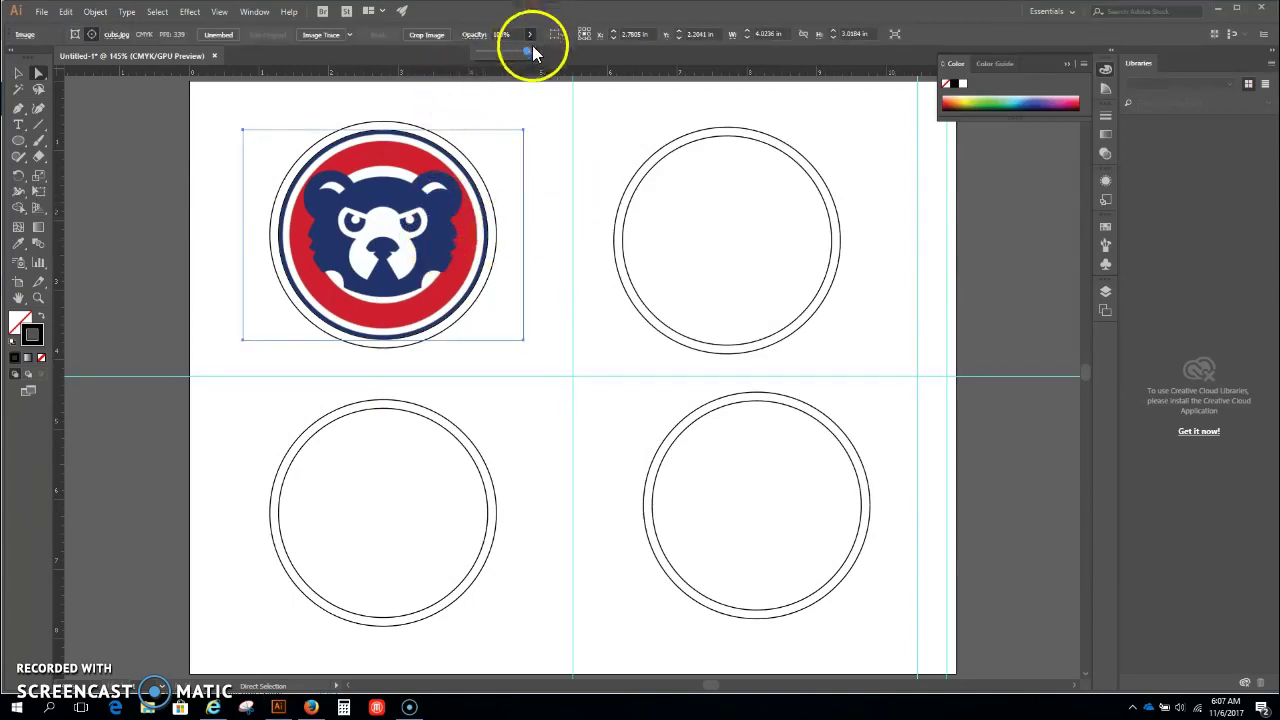
pyautogui.moveTo(529, 50); pyautogui.dragTo(499, 51)
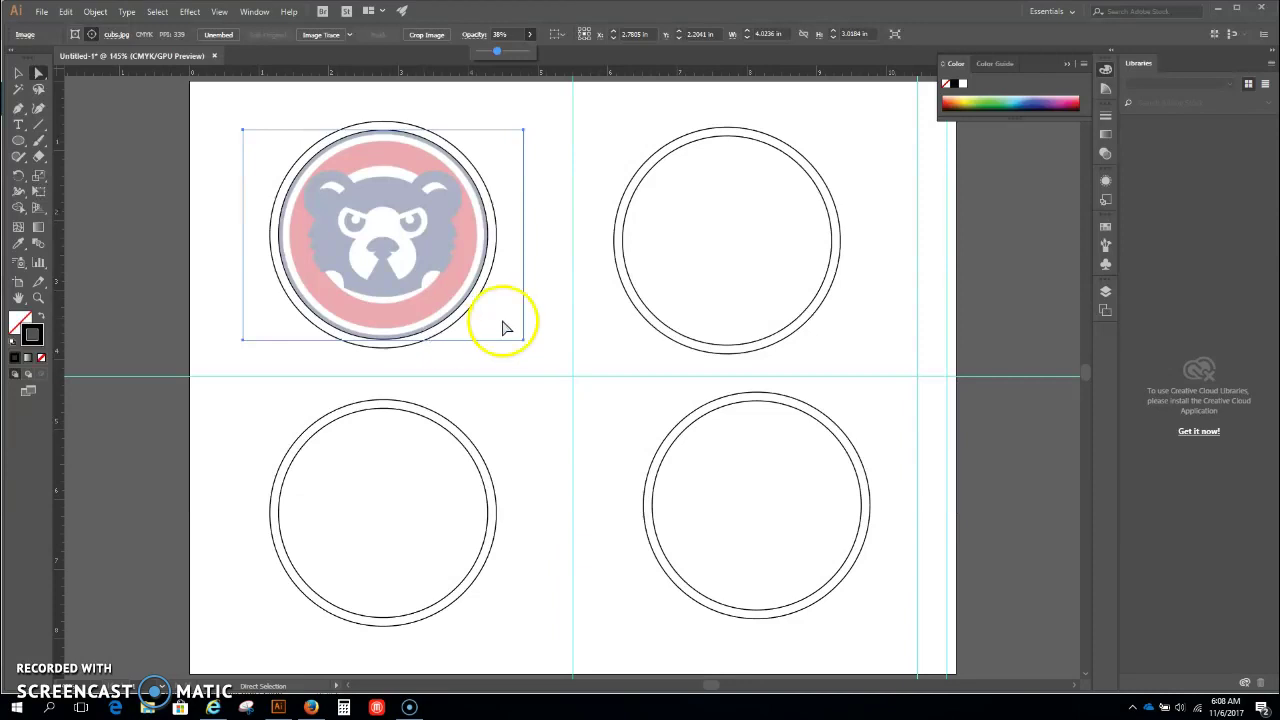
# Step: Place the nola.jpg dog photo on the page
pyautogui.click(829, 196)
pyautogui.click(18, 73)
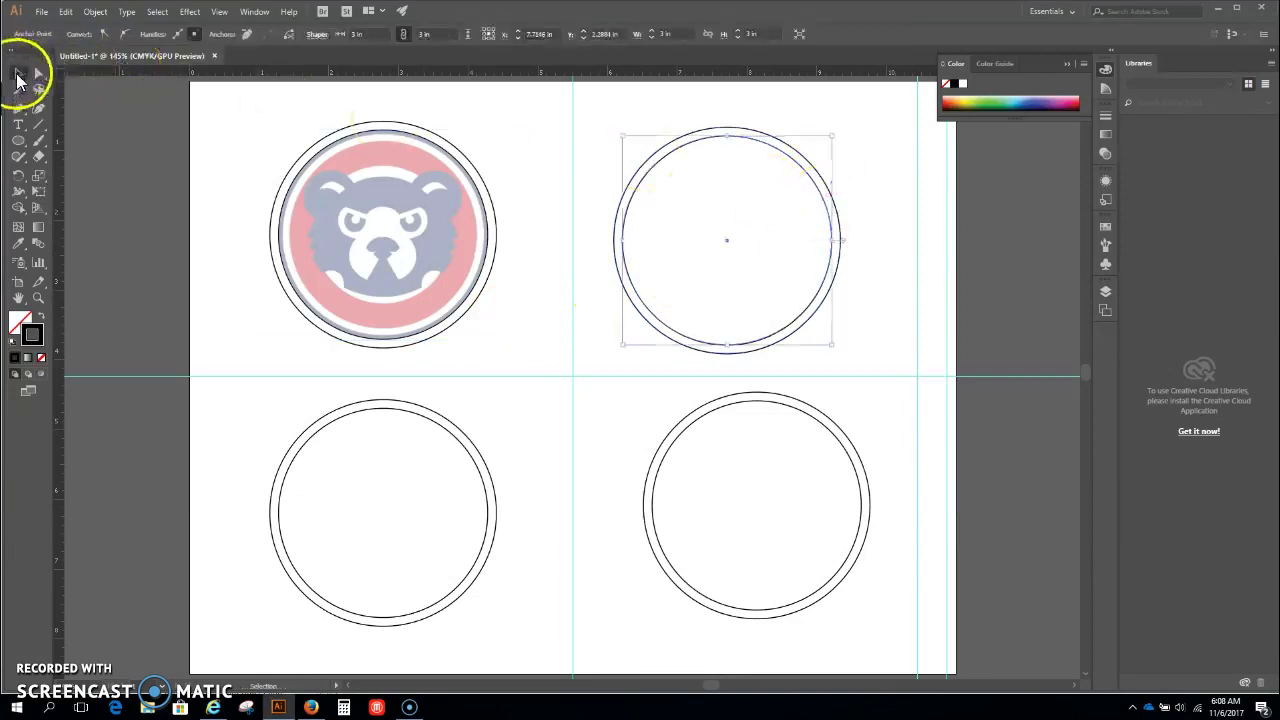
pyautogui.click(605, 132)
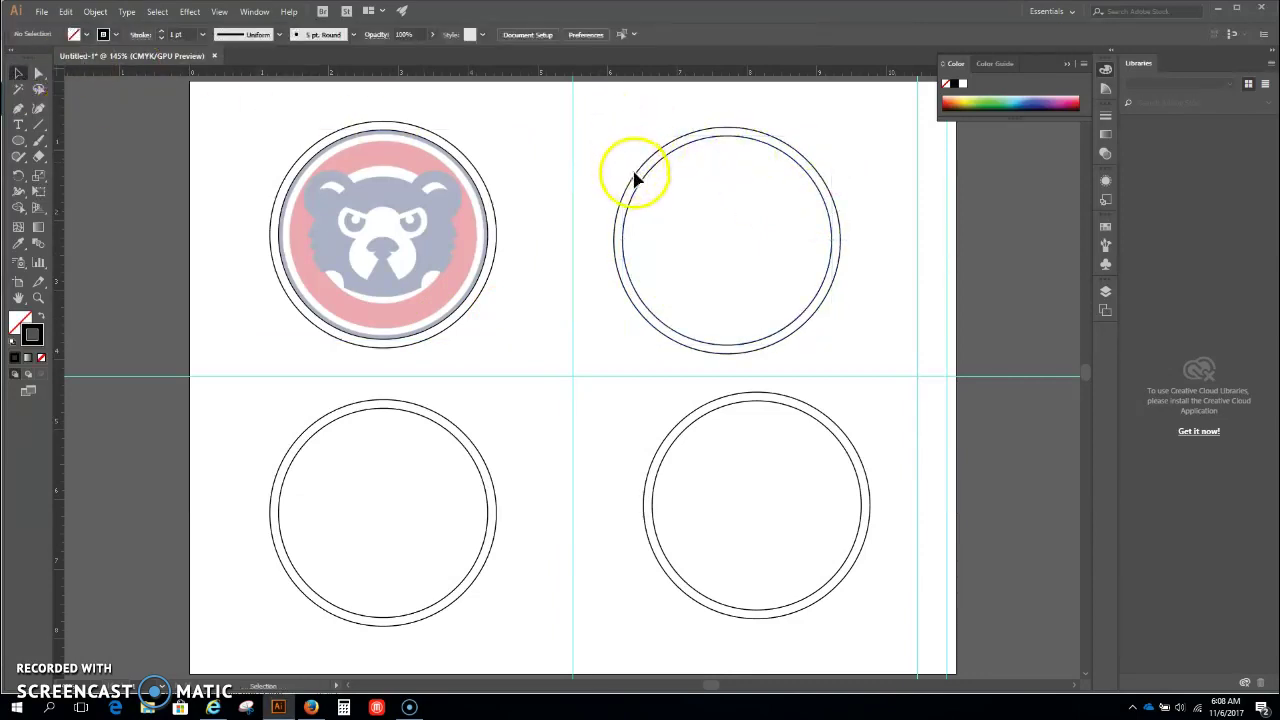
pyautogui.click(634, 184)
pyautogui.click(572, 125)
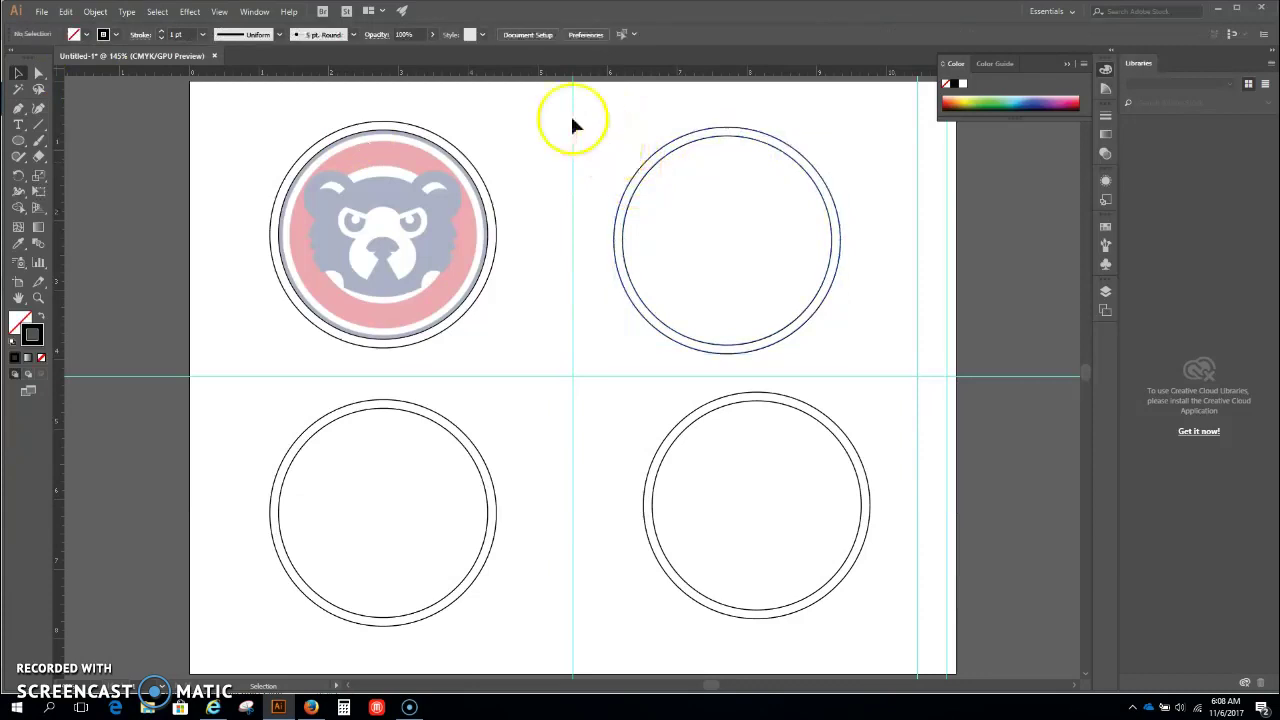
pyautogui.click(42, 12)
pyautogui.click(70, 228)
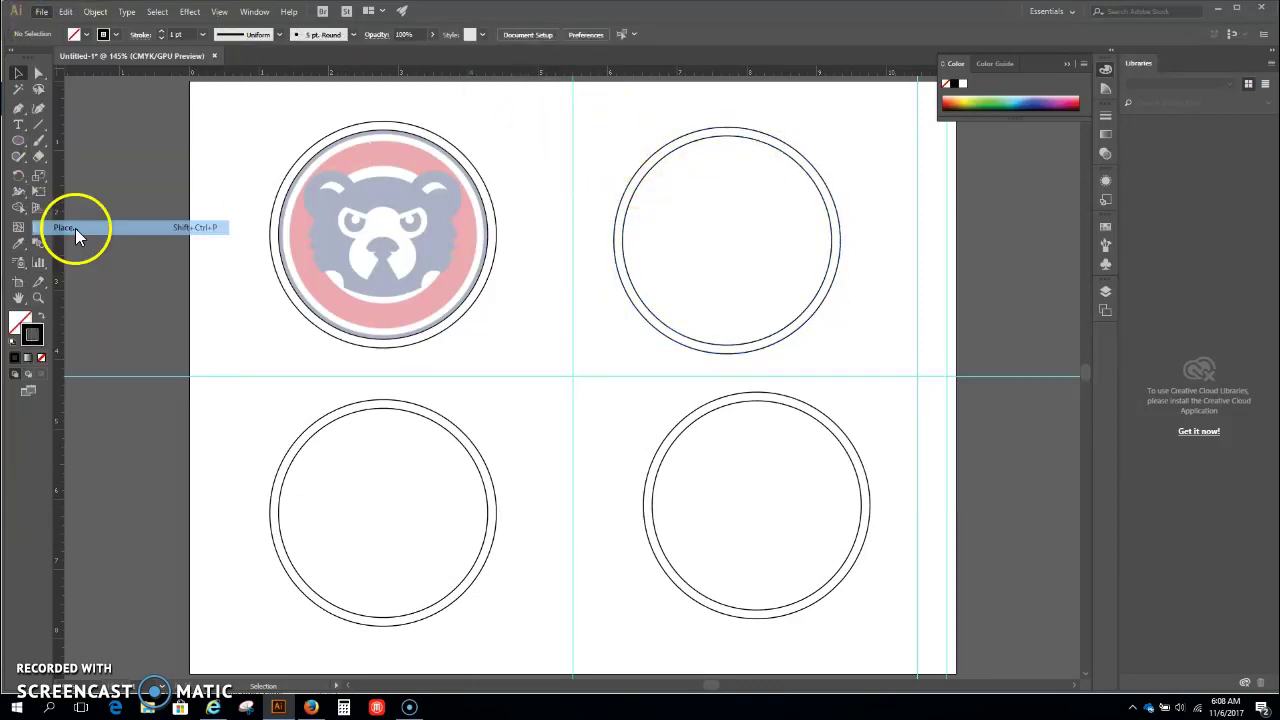
pyautogui.scroll(-1, 420, 75)
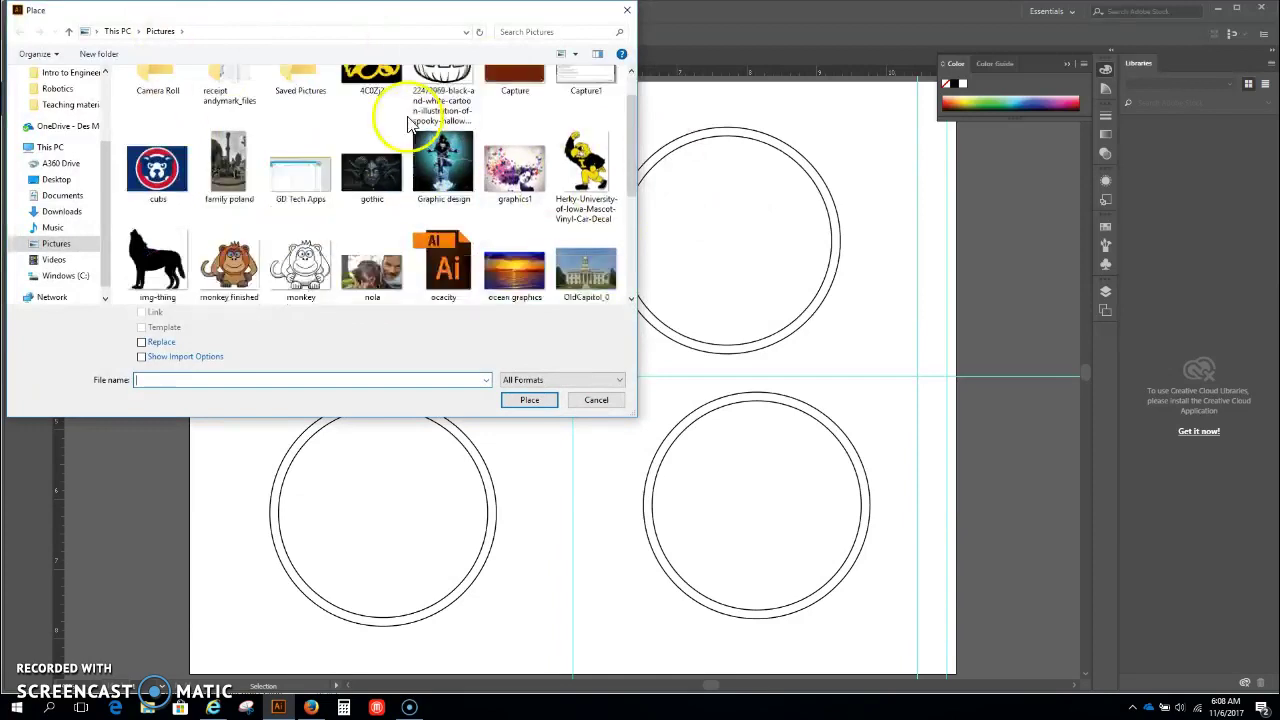
pyautogui.scroll(-2, 423, 205)
pyautogui.doubleClick(368, 185)
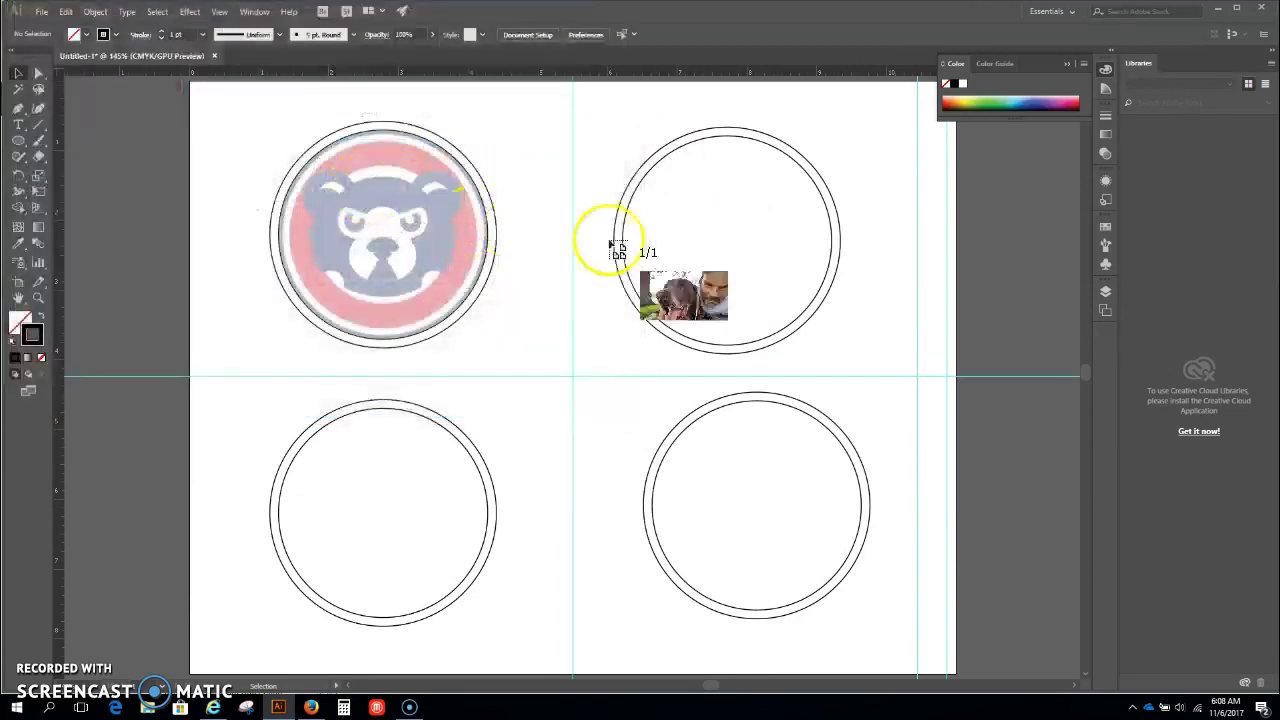
pyautogui.click(612, 203)
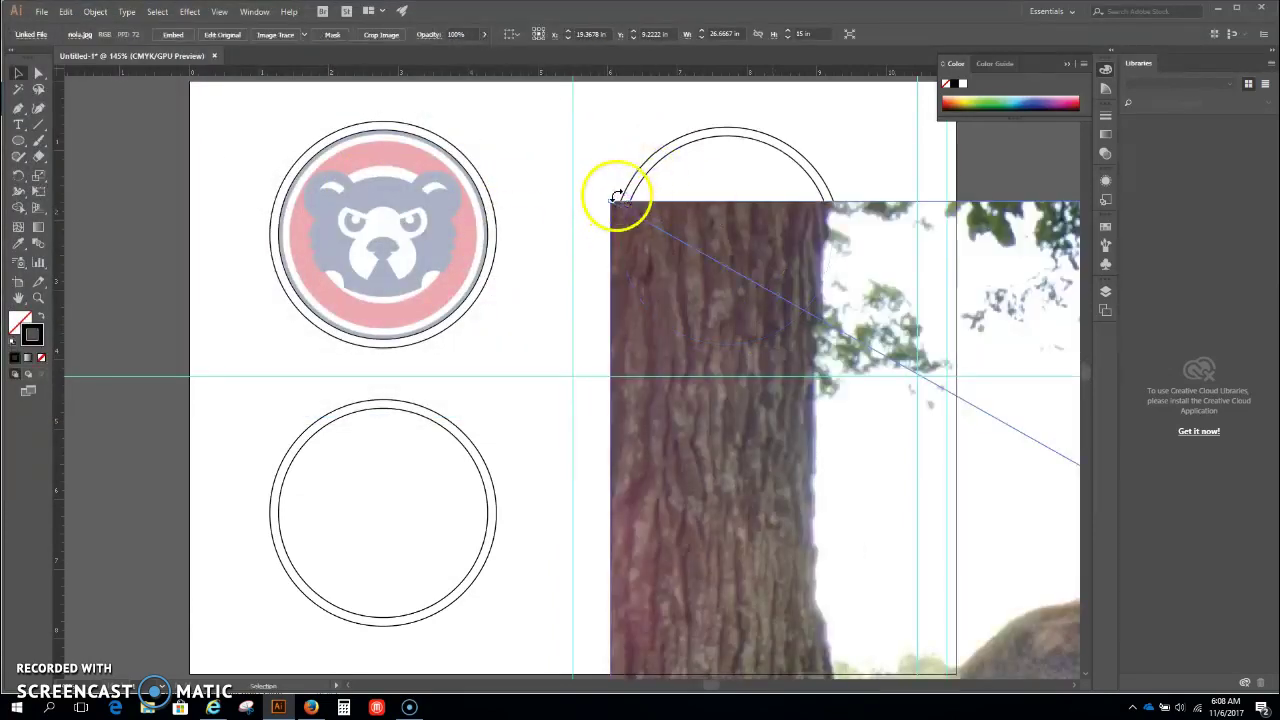
# Step: Scale and trim the dog photo to sit over the top-right double ring
pyautogui.moveTo(607, 198); pyautogui.dragTo(171, 171)
pyautogui.moveTo(117, 108); pyautogui.dragTo(840, 558)
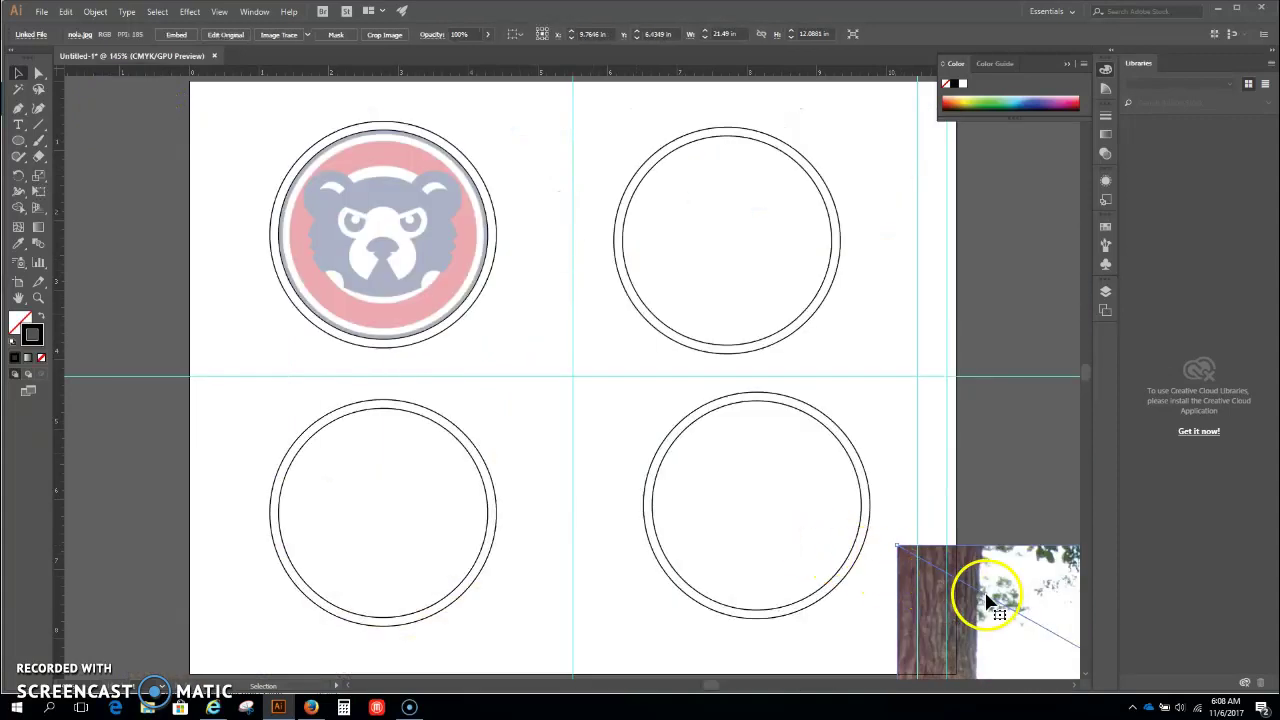
pyautogui.moveTo(986, 598); pyautogui.dragTo(636, 350)
pyautogui.moveTo(810, 425); pyautogui.dragTo(764, 207)
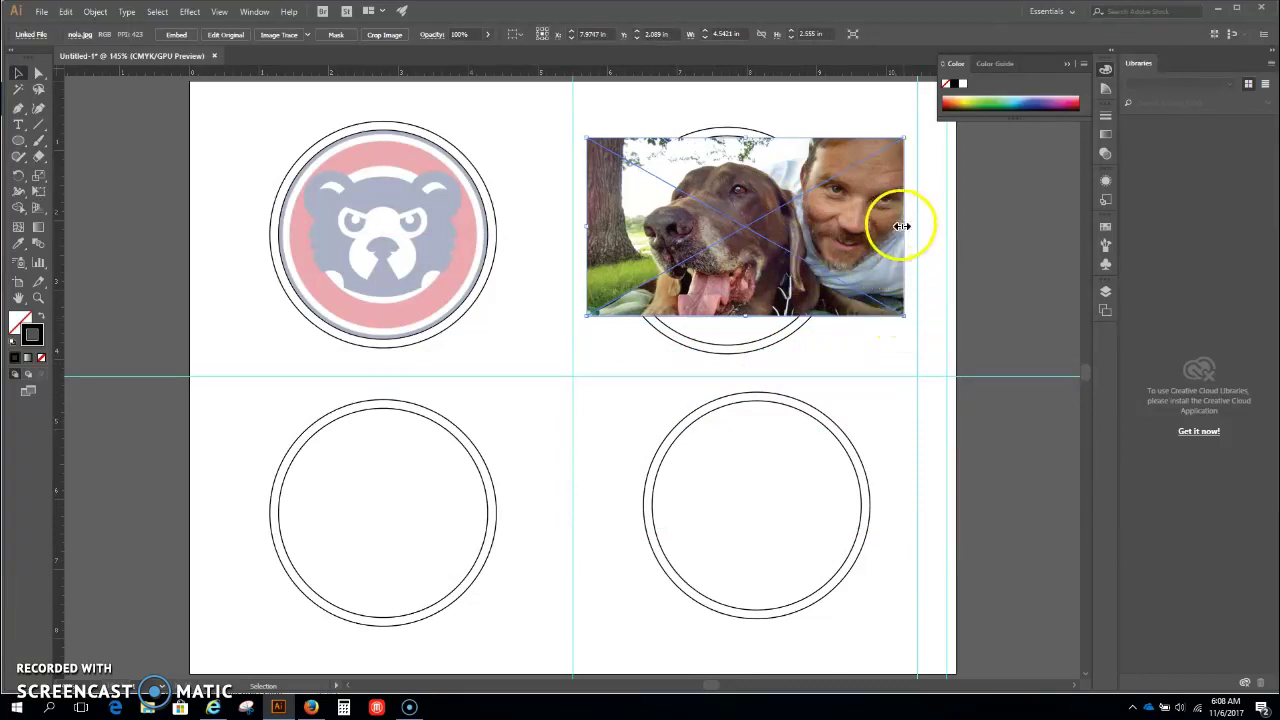
pyautogui.moveTo(903, 226); pyautogui.dragTo(845, 230)
pyautogui.click(705, 342)
pyautogui.moveTo(718, 318); pyautogui.dragTo(720, 340)
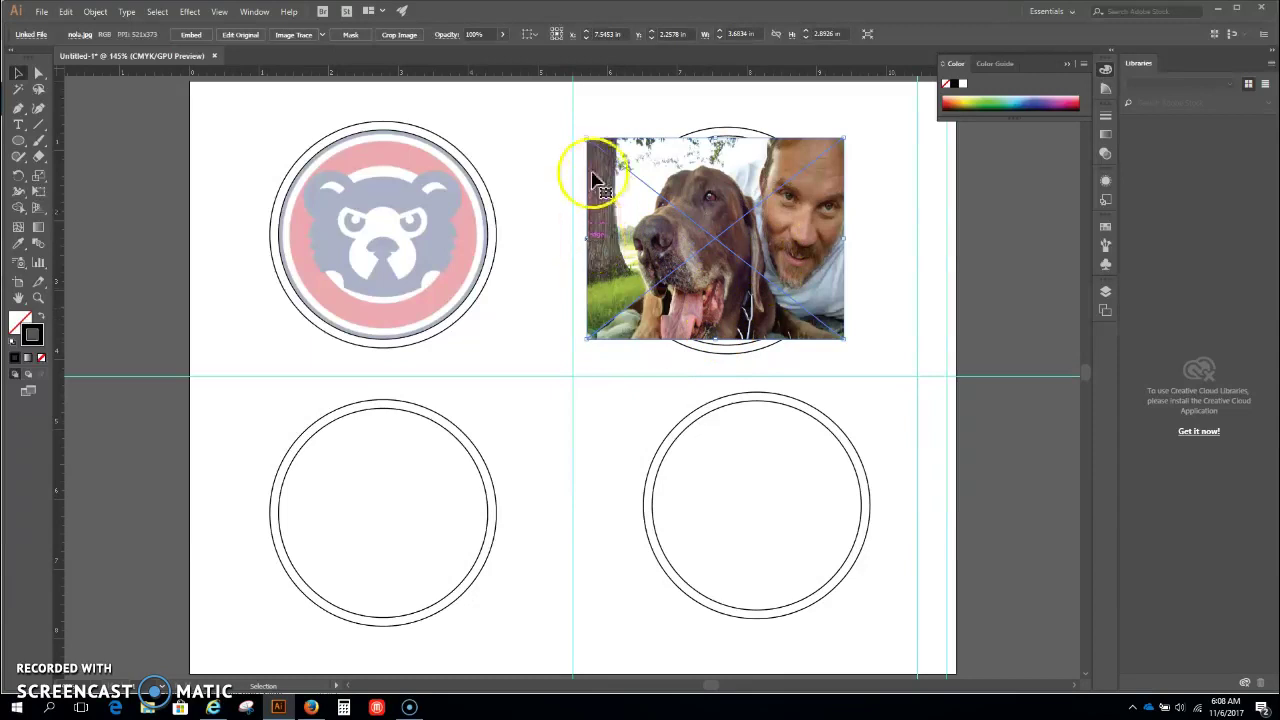
pyautogui.moveTo(587, 138); pyautogui.dragTo(604, 148)
pyautogui.moveTo(714, 206); pyautogui.dragTo(712, 202)
pyautogui.click(864, 199)
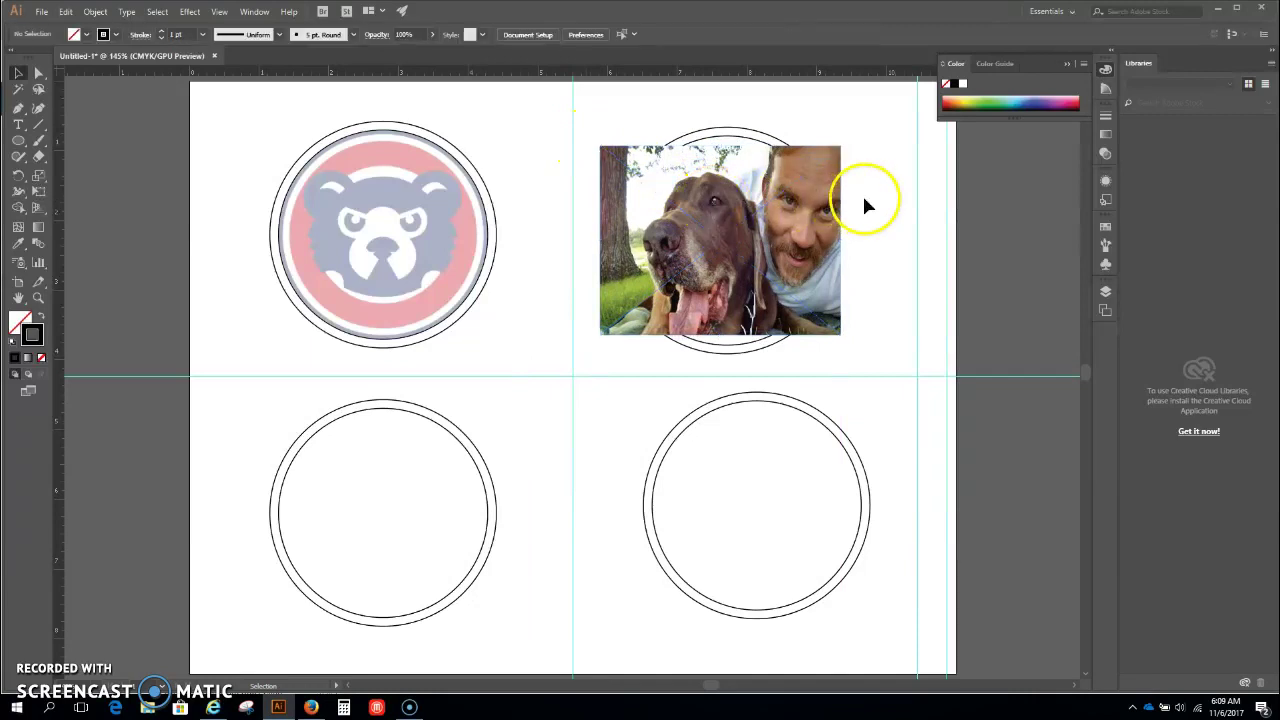
pyautogui.moveTo(864, 200); pyautogui.dragTo(743, 234)
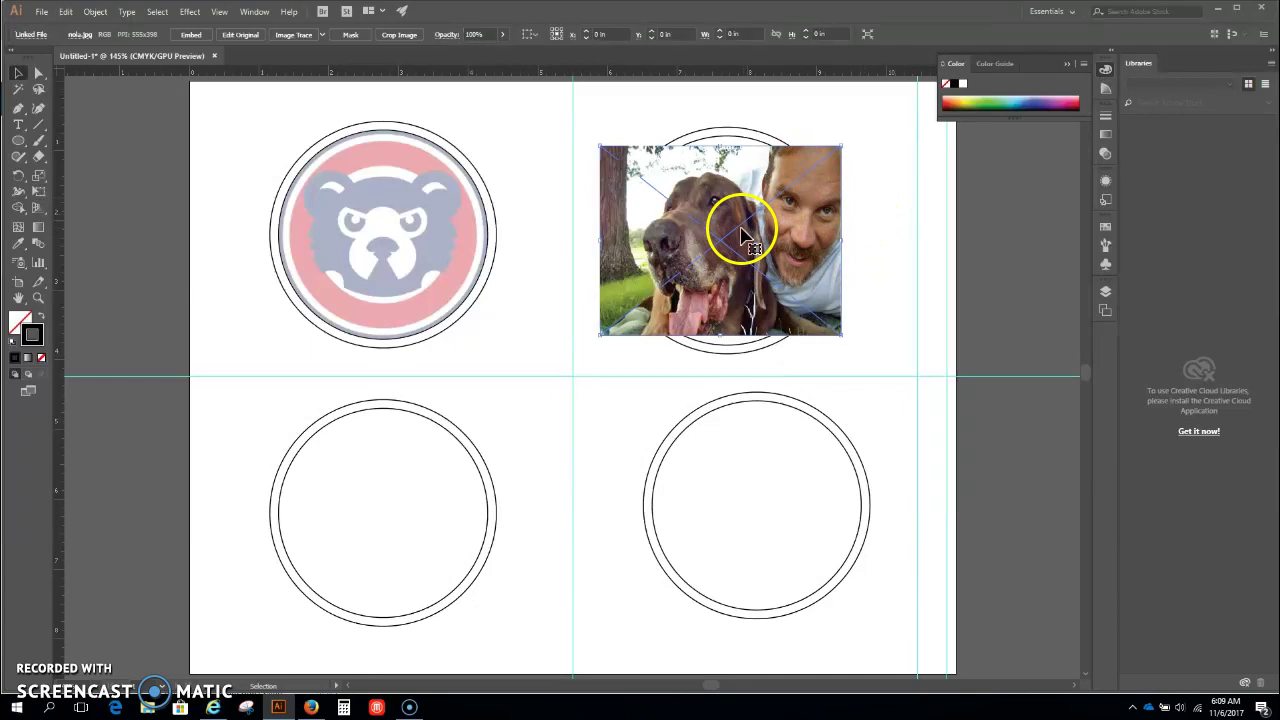
# Step: Embed the dog photo and send it behind the top-right circles
pyautogui.click(191, 36)
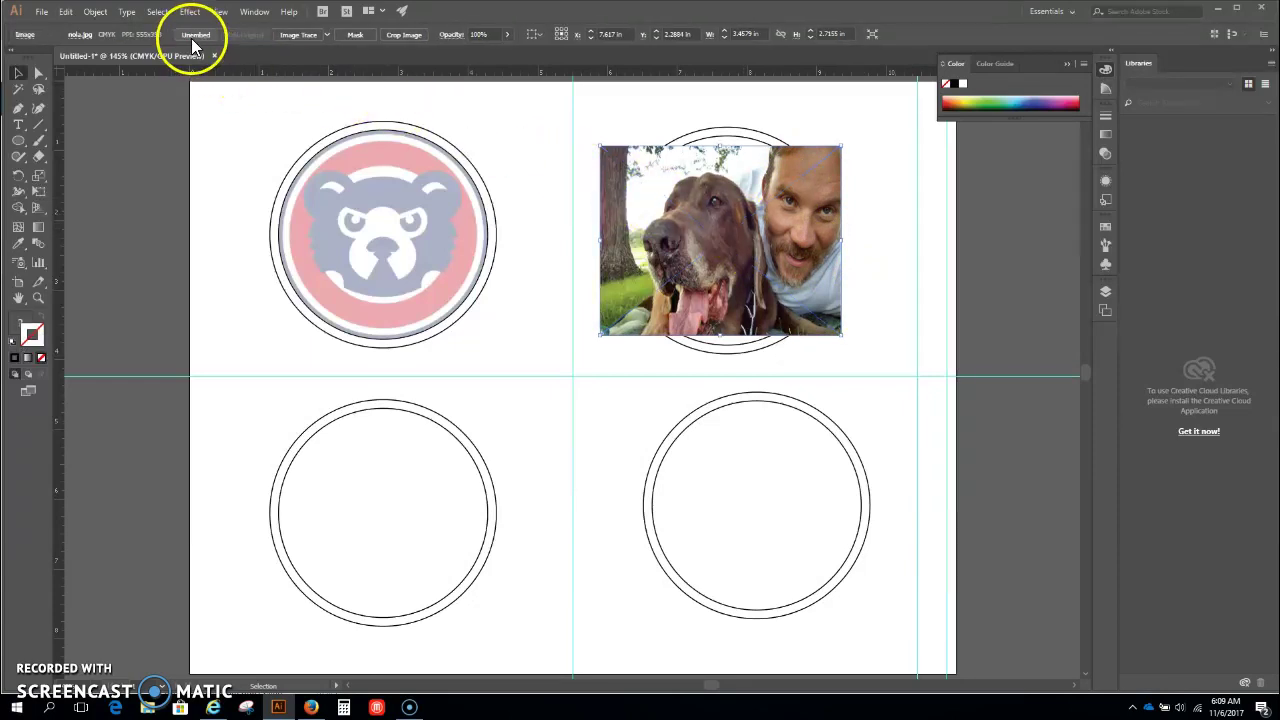
pyautogui.rightClick(758, 238)
pyautogui.moveTo(800, 350)
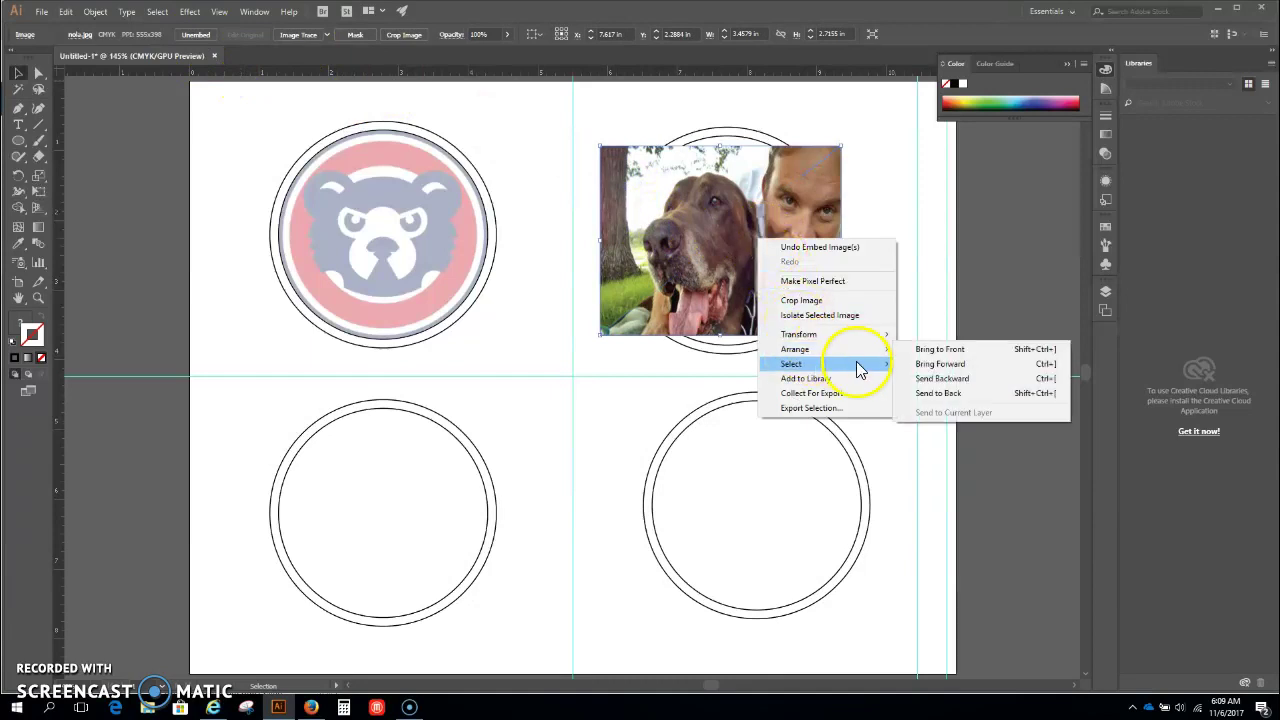
pyautogui.click(928, 393)
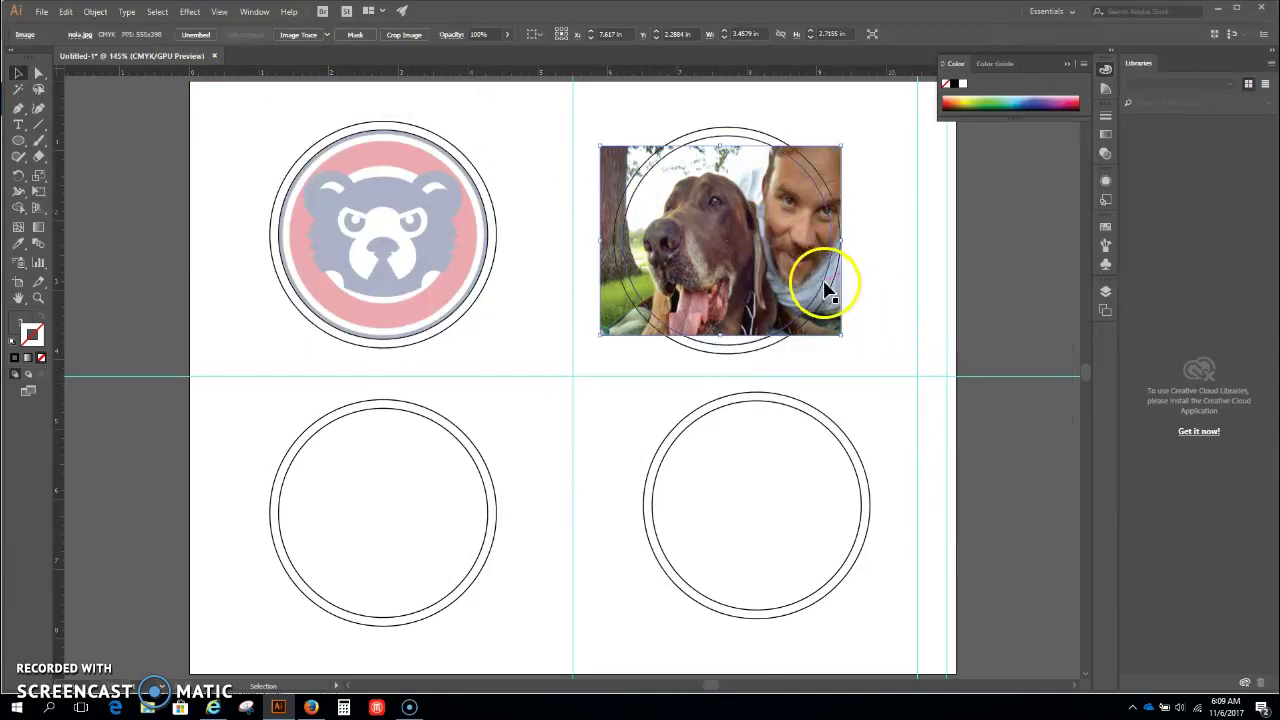
pyautogui.click(872, 276)
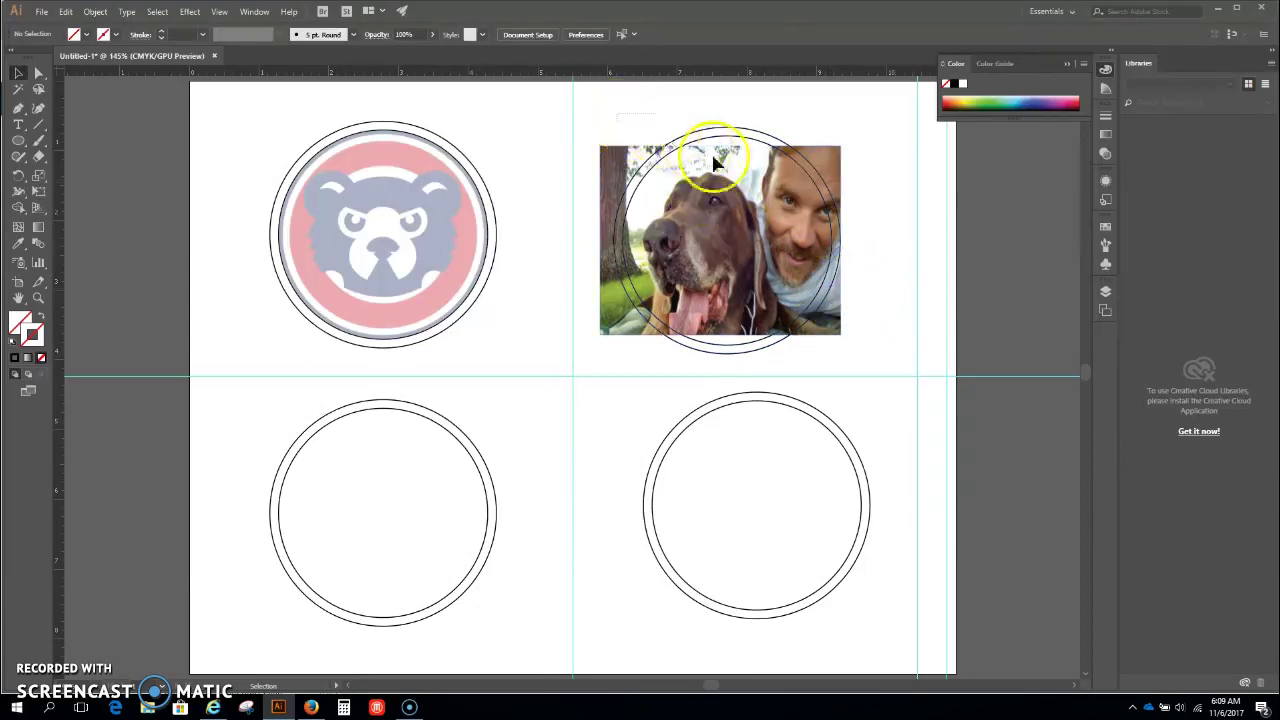
# Step: Clip the dog photo to the top-right inner circle with a clipping mask
pyautogui.moveTo(758, 180); pyautogui.dragTo(789, 194)
pyautogui.rightClick(789, 195)
pyautogui.click(848, 290)
pyautogui.click(862, 264)
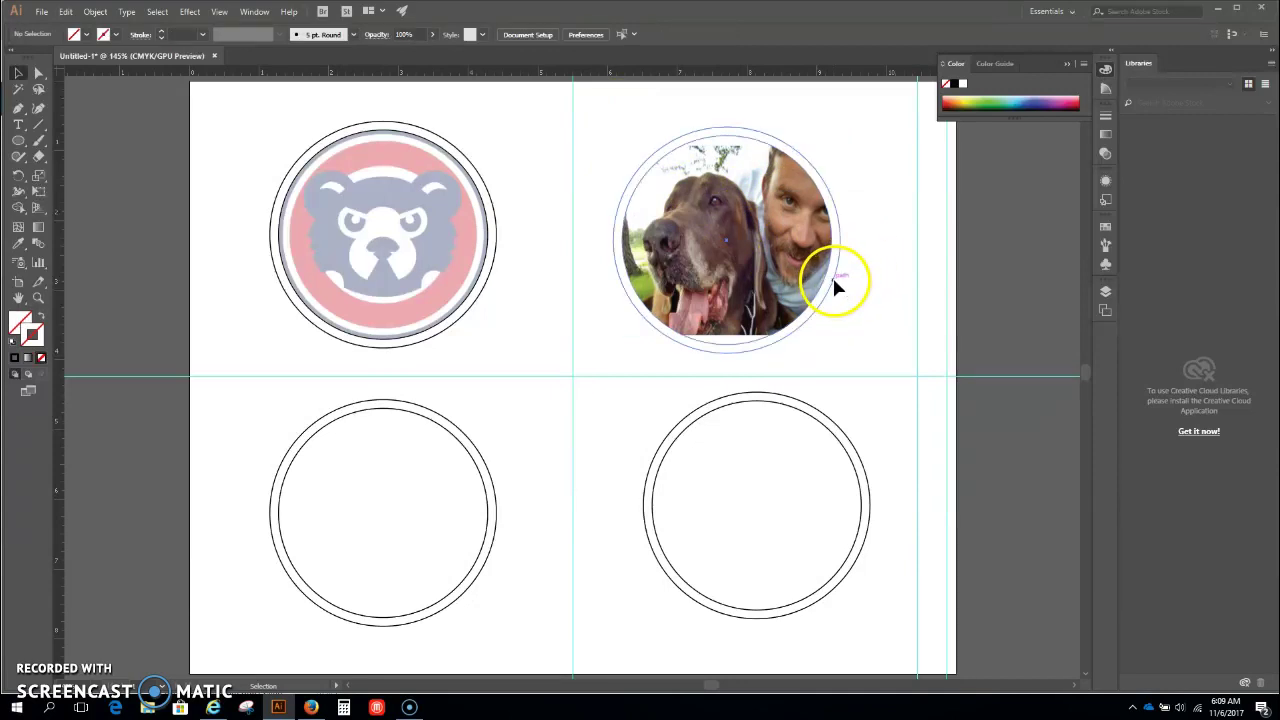
# Step: Give the dog photo's clipping circle a black outline
pyautogui.click(836, 287)
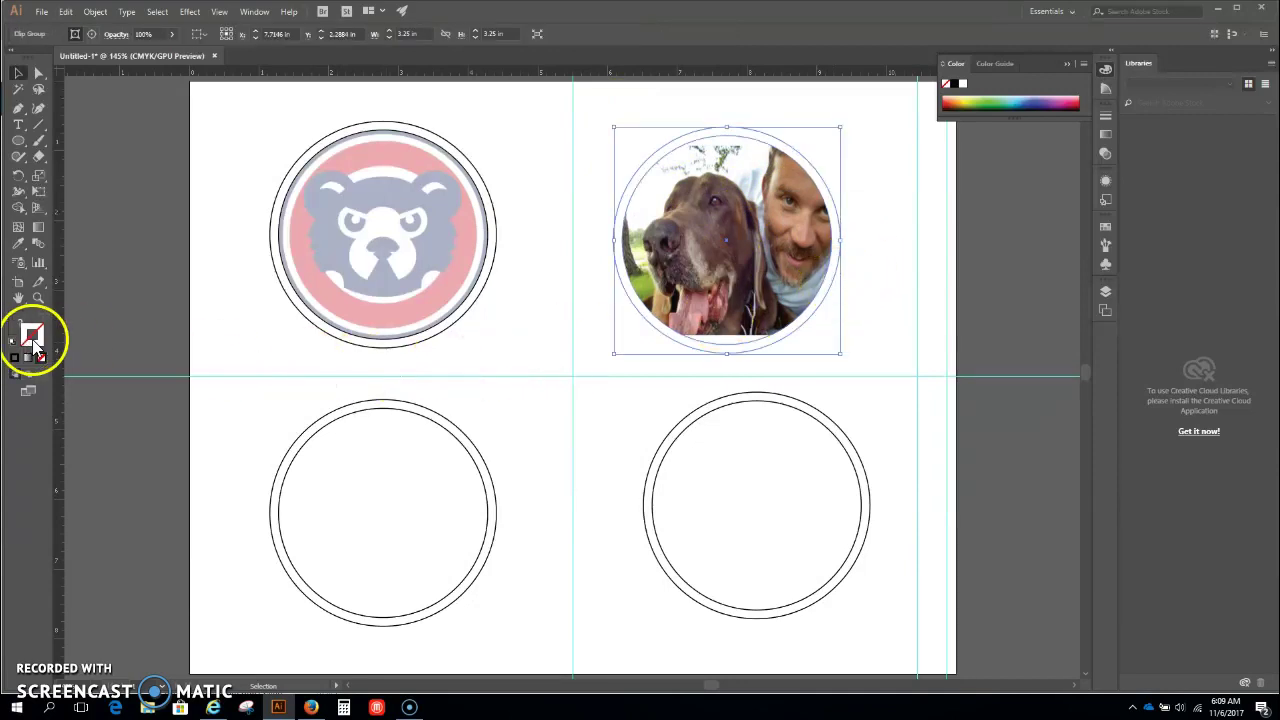
pyautogui.click(954, 89)
pyautogui.click(903, 209)
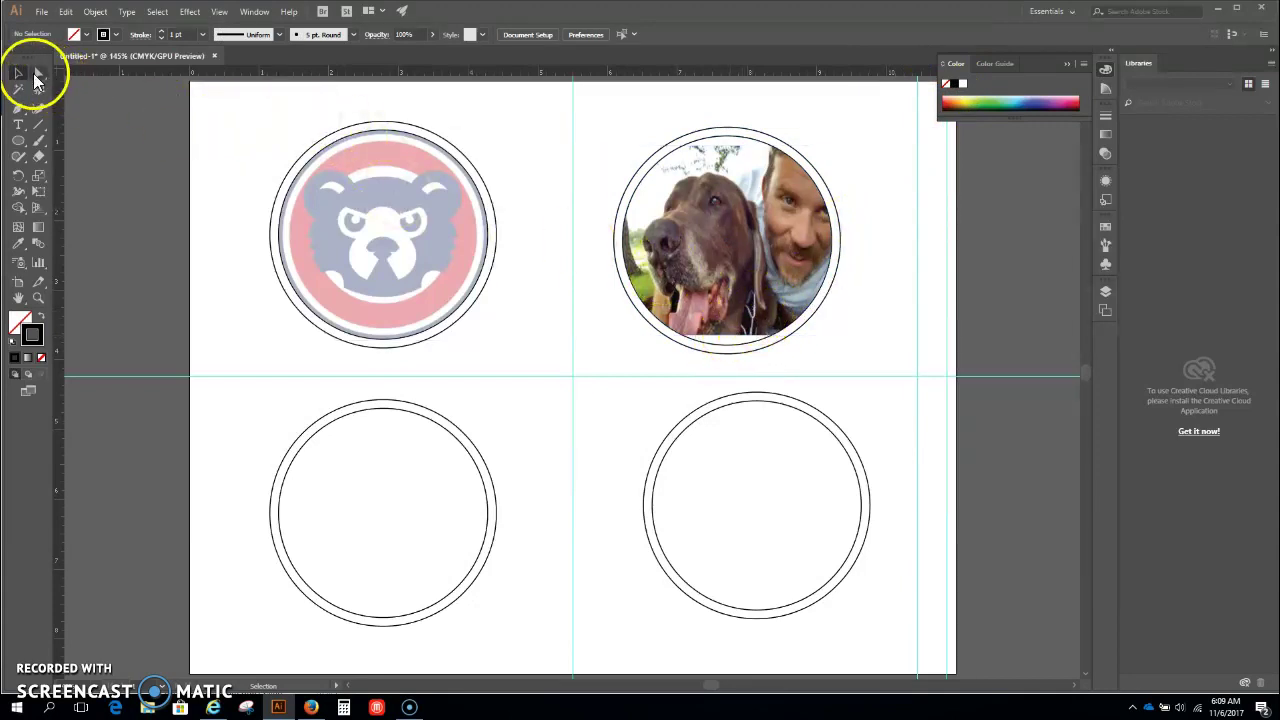
# Step: Nudge the dog photo slightly left inside its circular clip to reframe the dog and man
pyautogui.click(775, 297)
pyautogui.moveTo(775, 297); pyautogui.dragTo(765, 298)
pyautogui.click(882, 217)
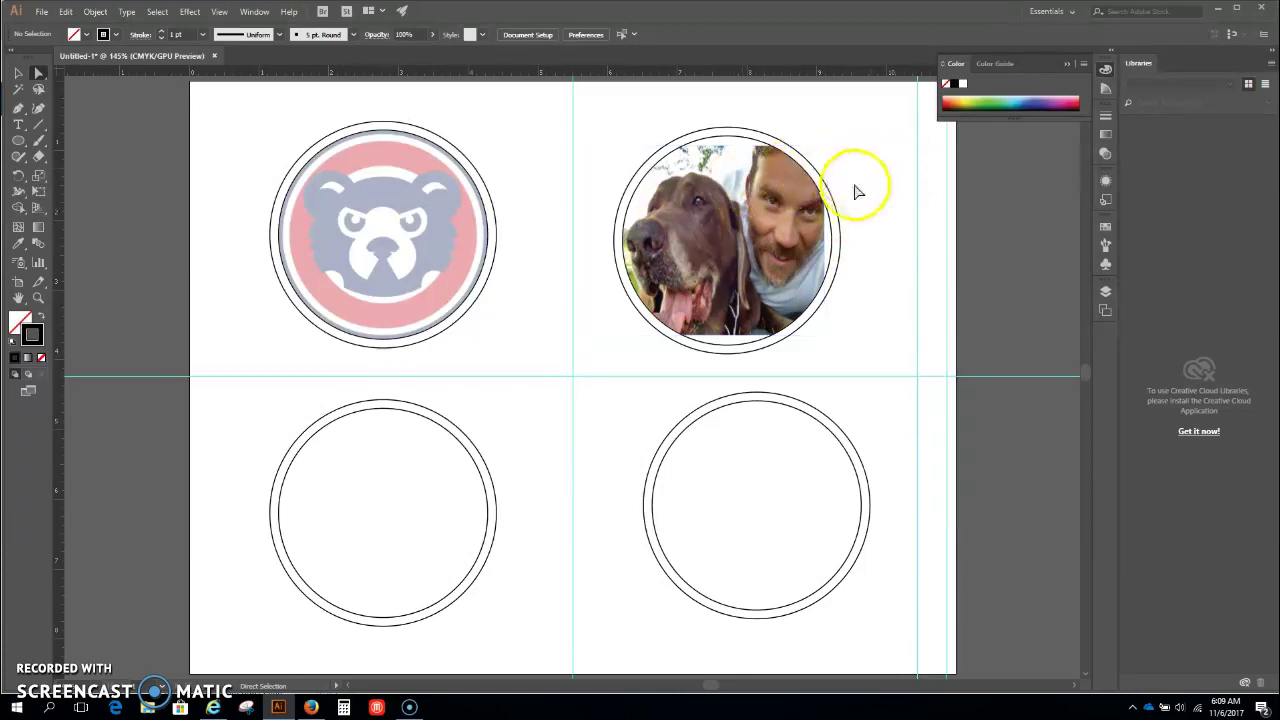
pyautogui.click(777, 217)
pyautogui.moveTo(766, 233); pyautogui.dragTo(761, 232)
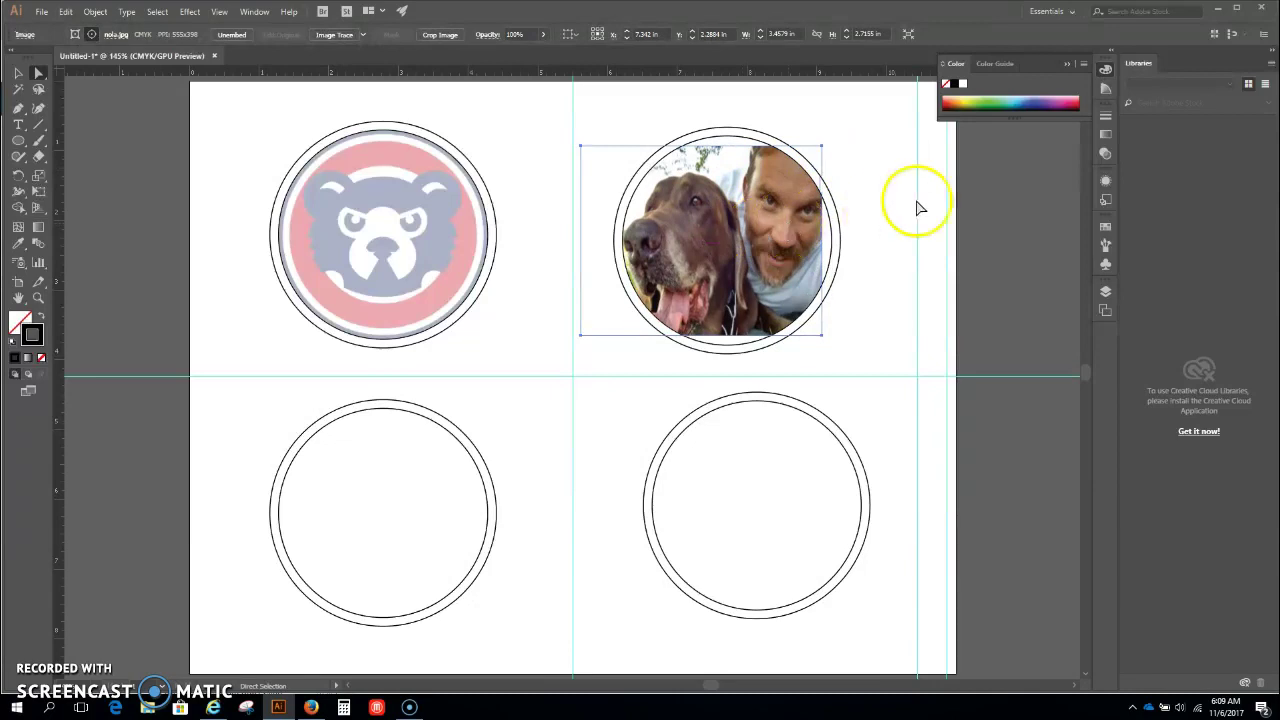
pyautogui.click(916, 190)
pyautogui.click(773, 275)
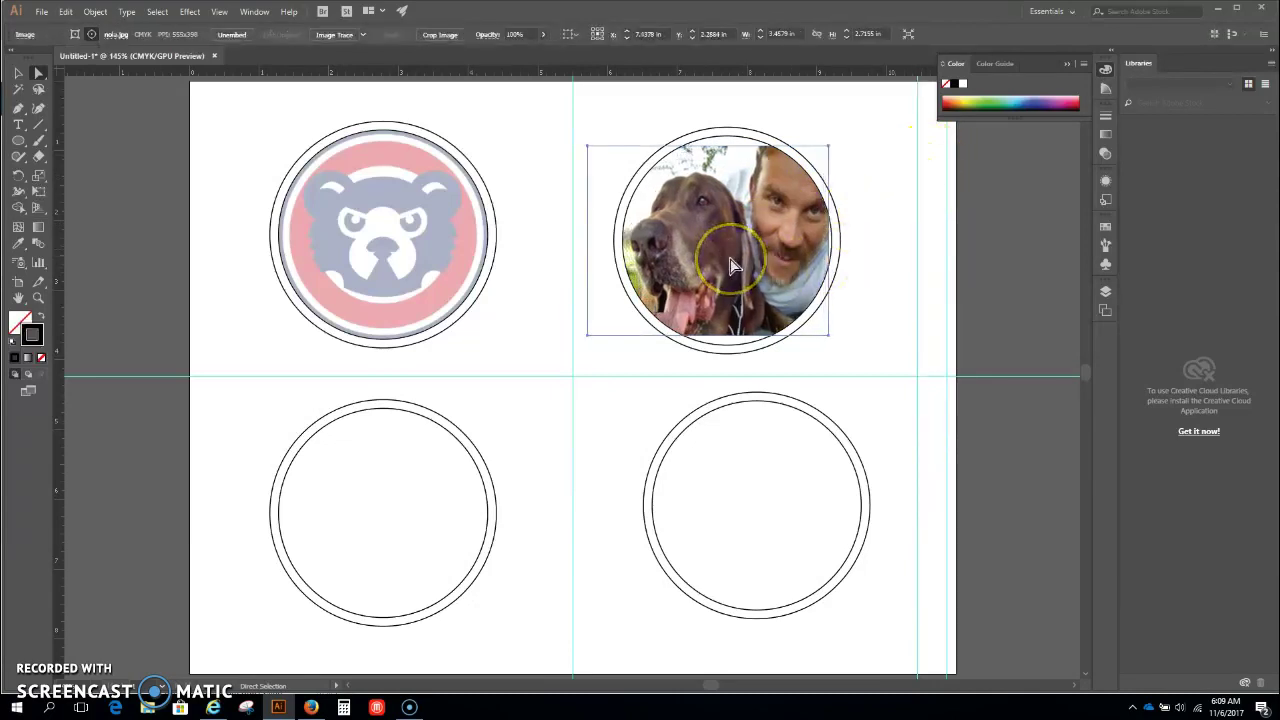
pyautogui.moveTo(731, 265); pyautogui.dragTo(728, 267)
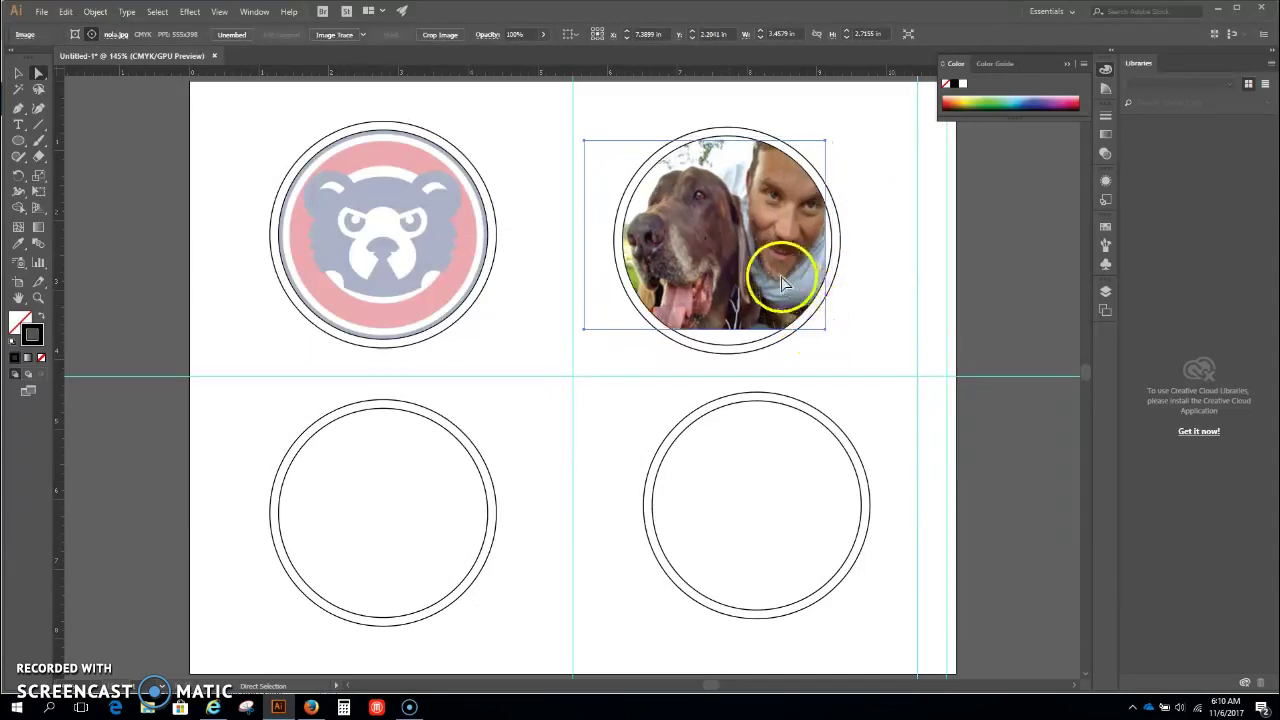
pyautogui.rightClick(741, 248)
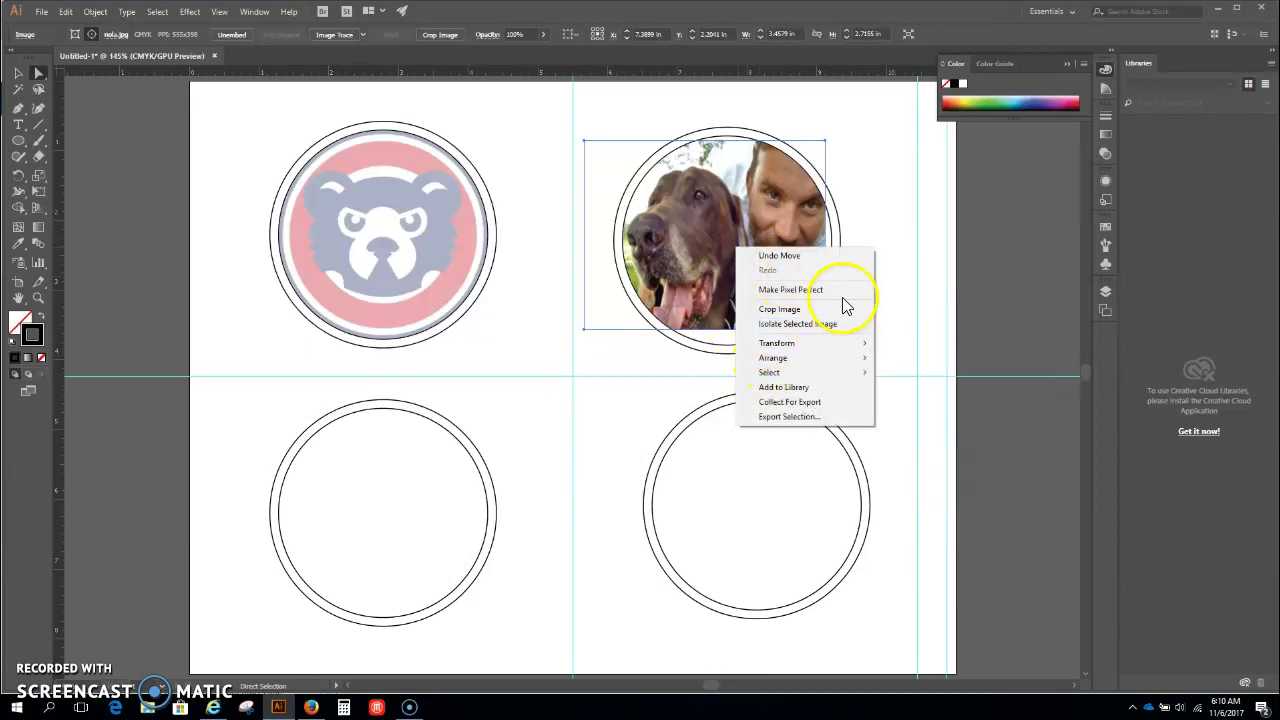
pyautogui.click(887, 255)
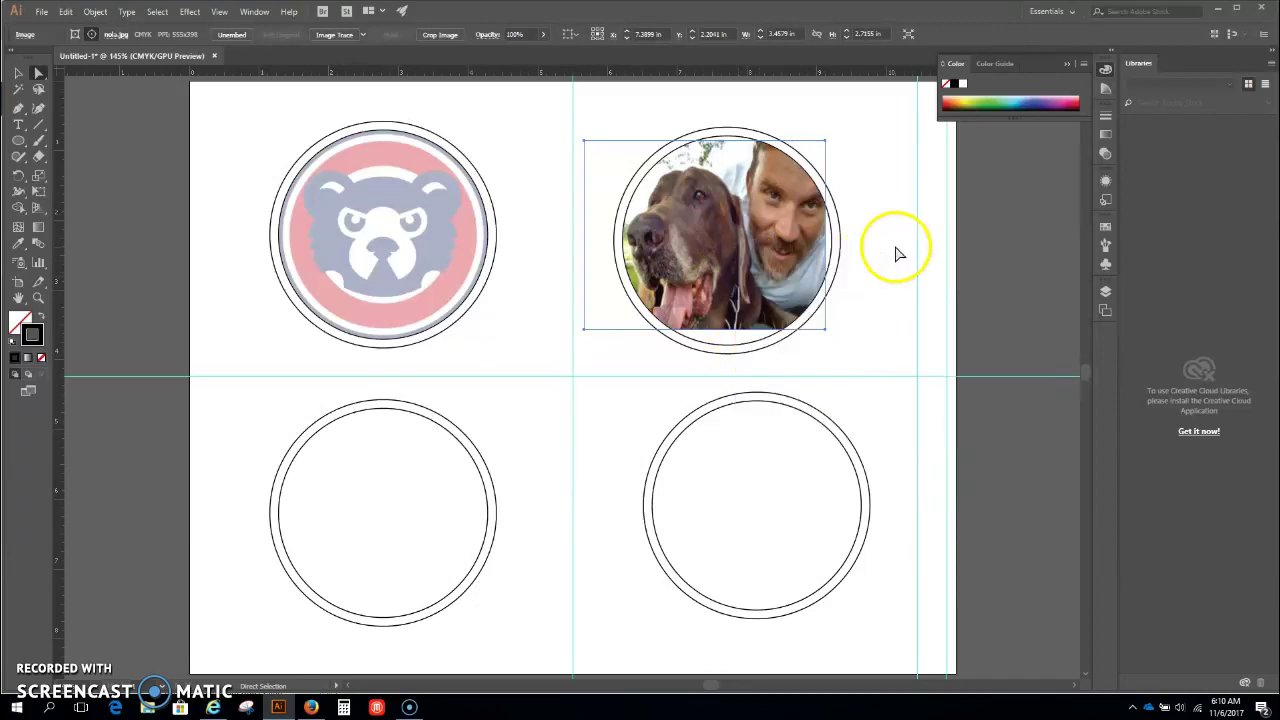
pyautogui.rightClick(771, 268)
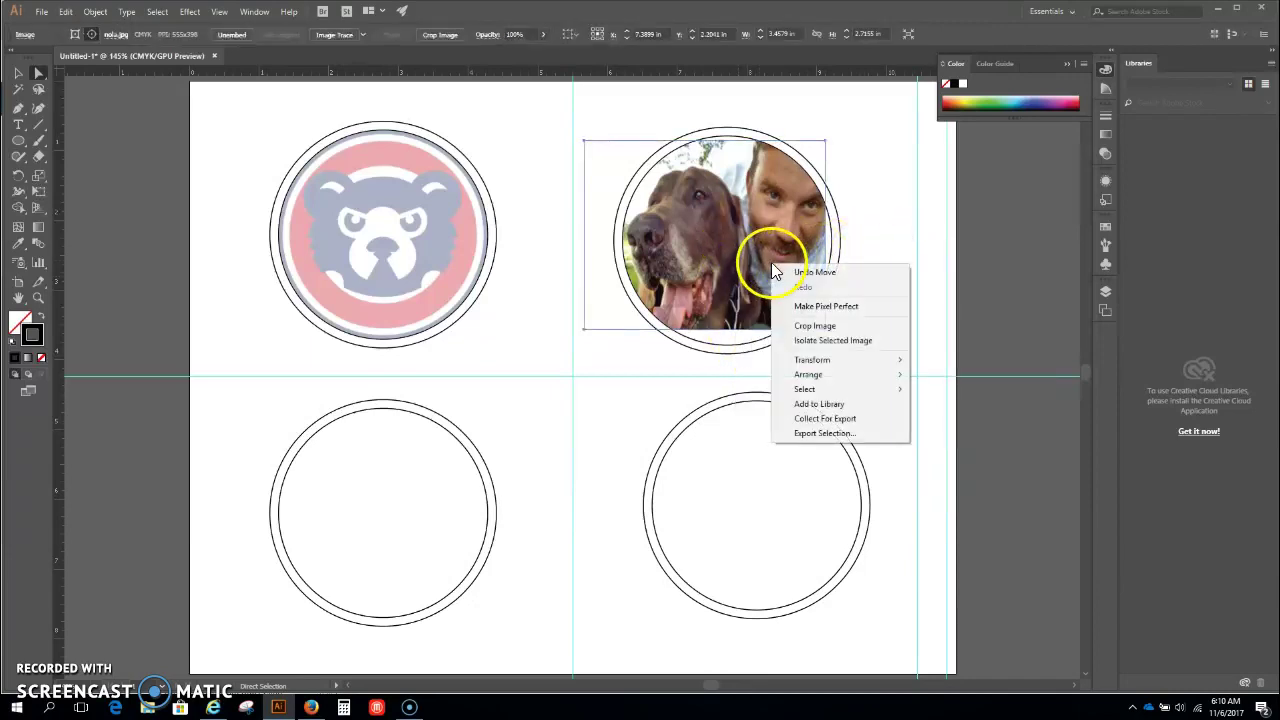
pyautogui.click(18, 77)
pyautogui.rightClick(701, 270)
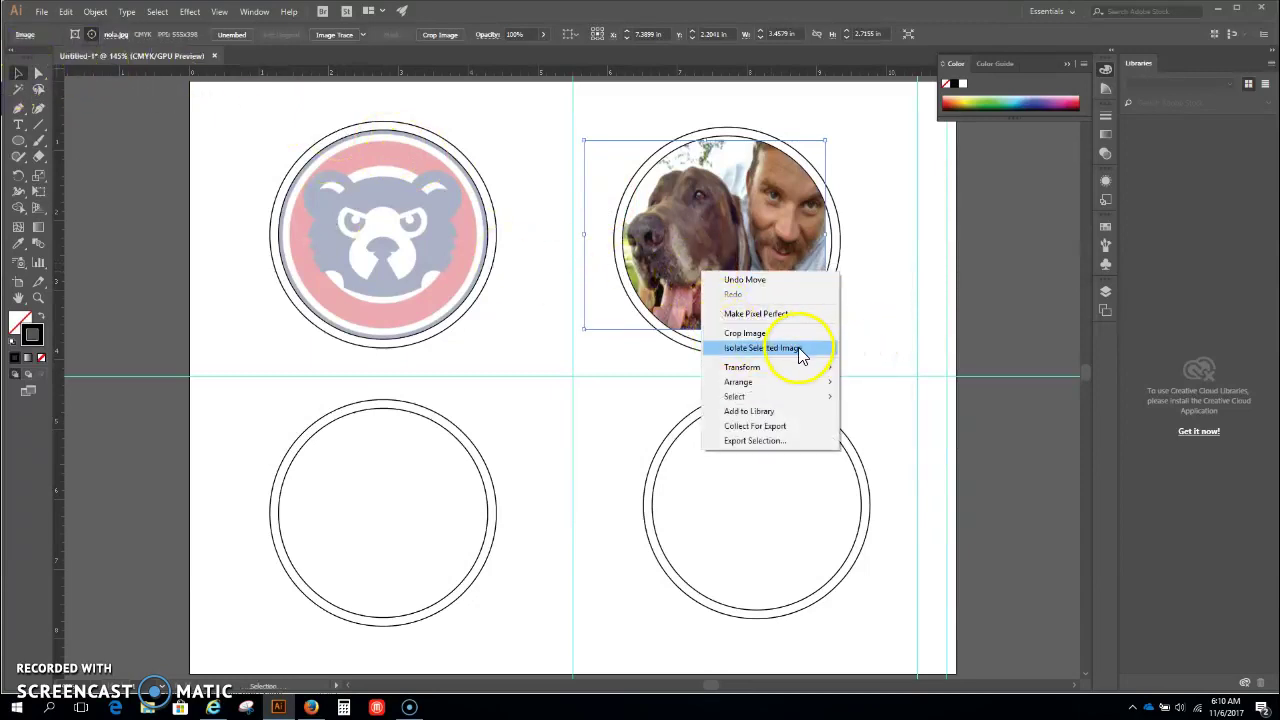
pyautogui.click(886, 293)
pyautogui.click(886, 290)
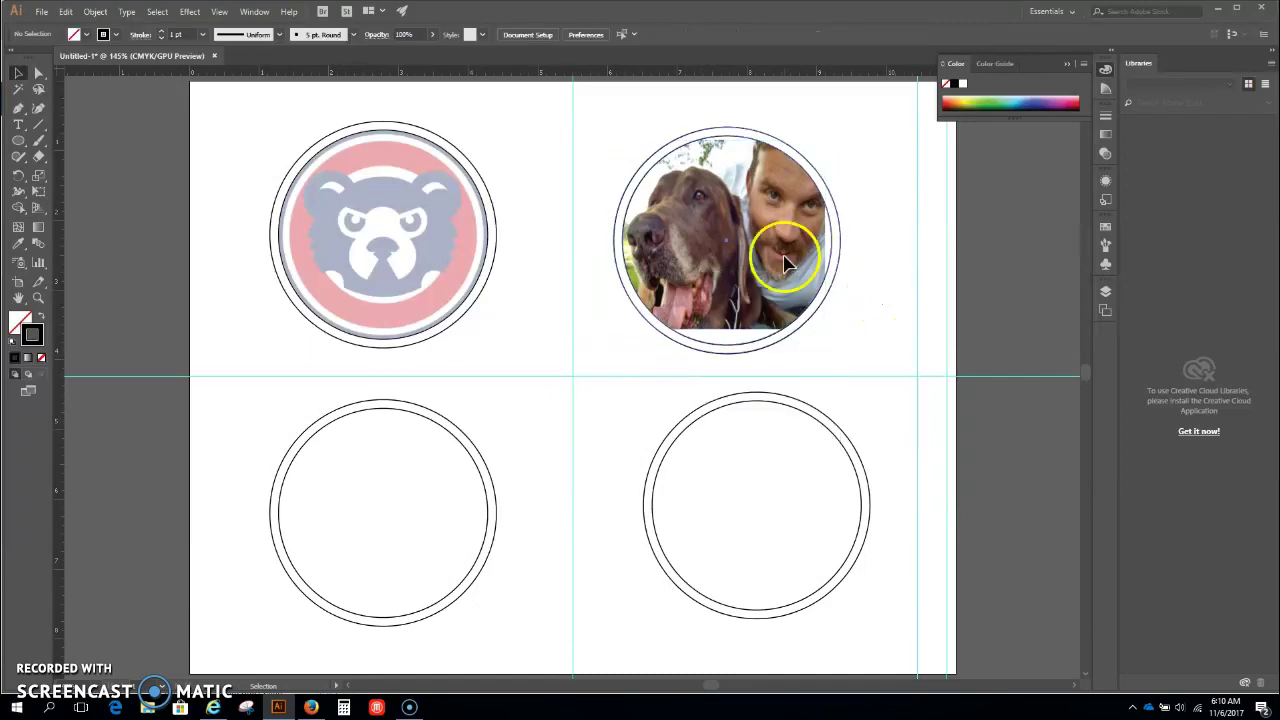
pyautogui.click(785, 262)
pyautogui.rightClick(785, 260)
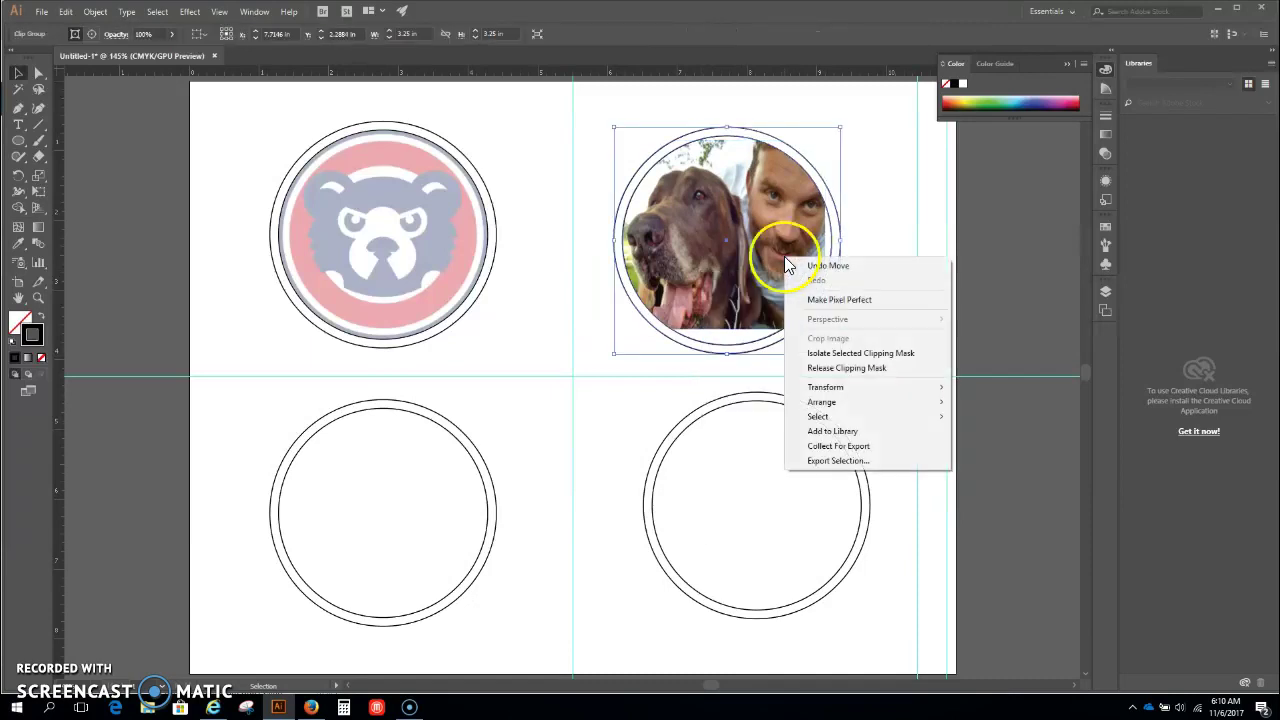
pyautogui.click(845, 368)
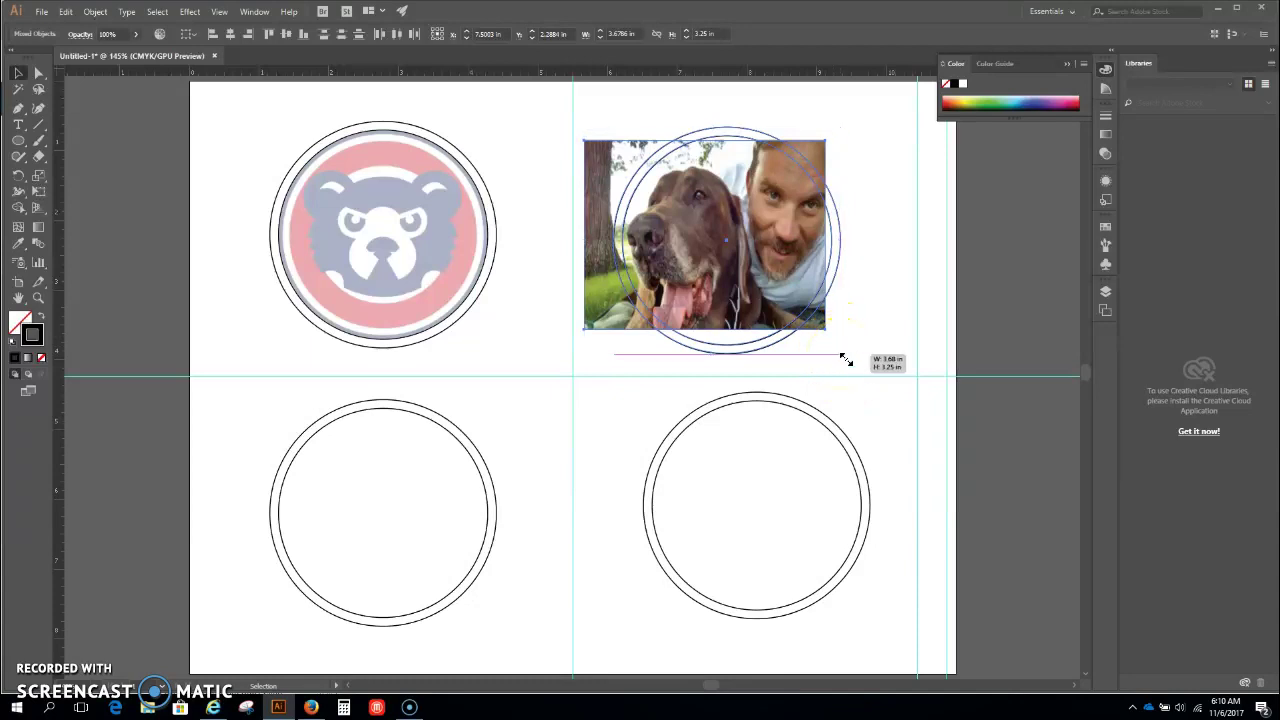
pyautogui.moveTo(846, 361)
pyautogui.mouseDown()
pyautogui.moveTo(857, 377)
pyautogui.moveTo(851, 357)
pyautogui.mouseUp()
pyautogui.click(888, 337)
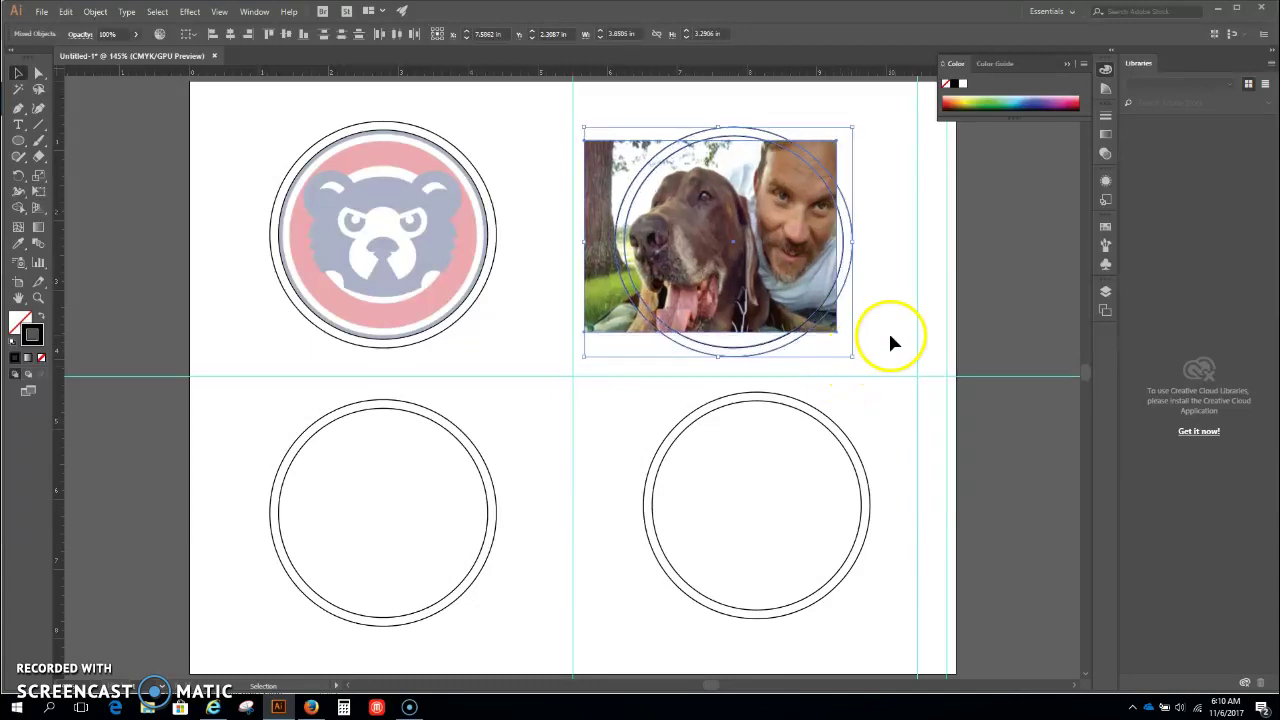
pyautogui.click(829, 286)
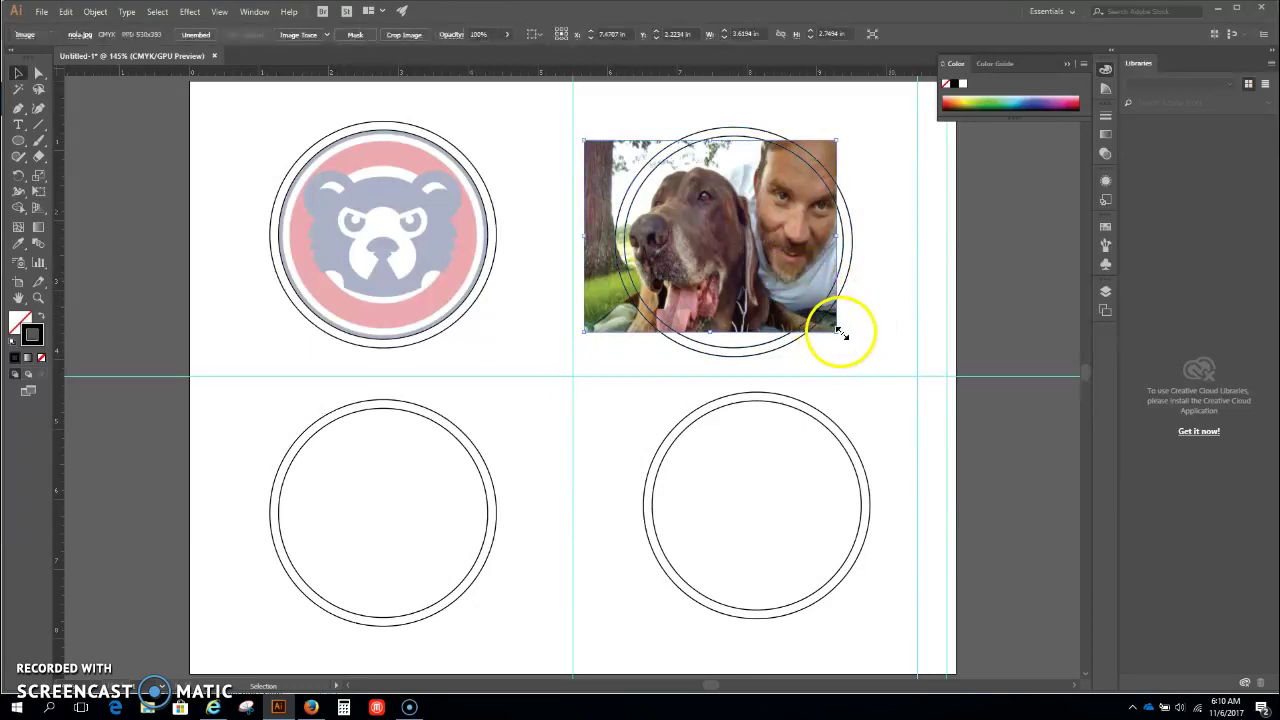
pyautogui.hotkey('ctrl', 'z')
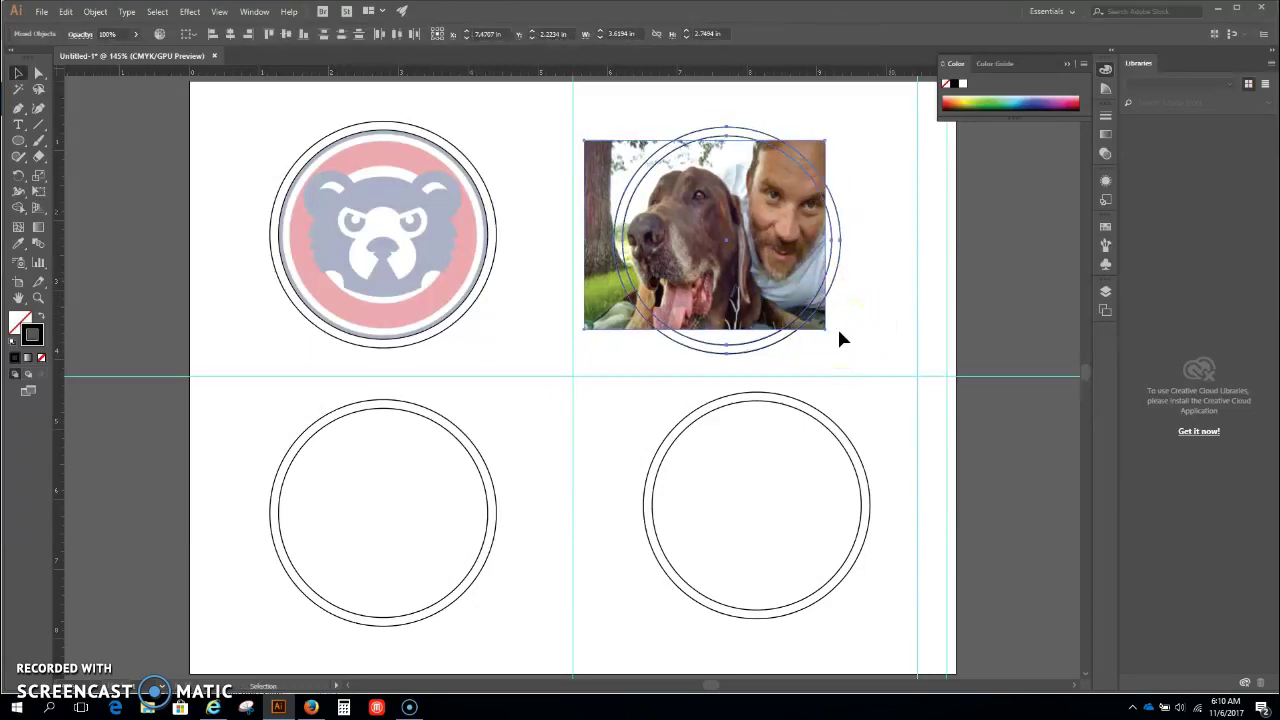
pyautogui.click(827, 321)
pyautogui.moveTo(841, 357)
pyautogui.mouseDown()
pyautogui.moveTo(880, 371)
pyautogui.moveTo(842, 355)
pyautogui.mouseUp()
pyautogui.hotkey('ctrl', '7')
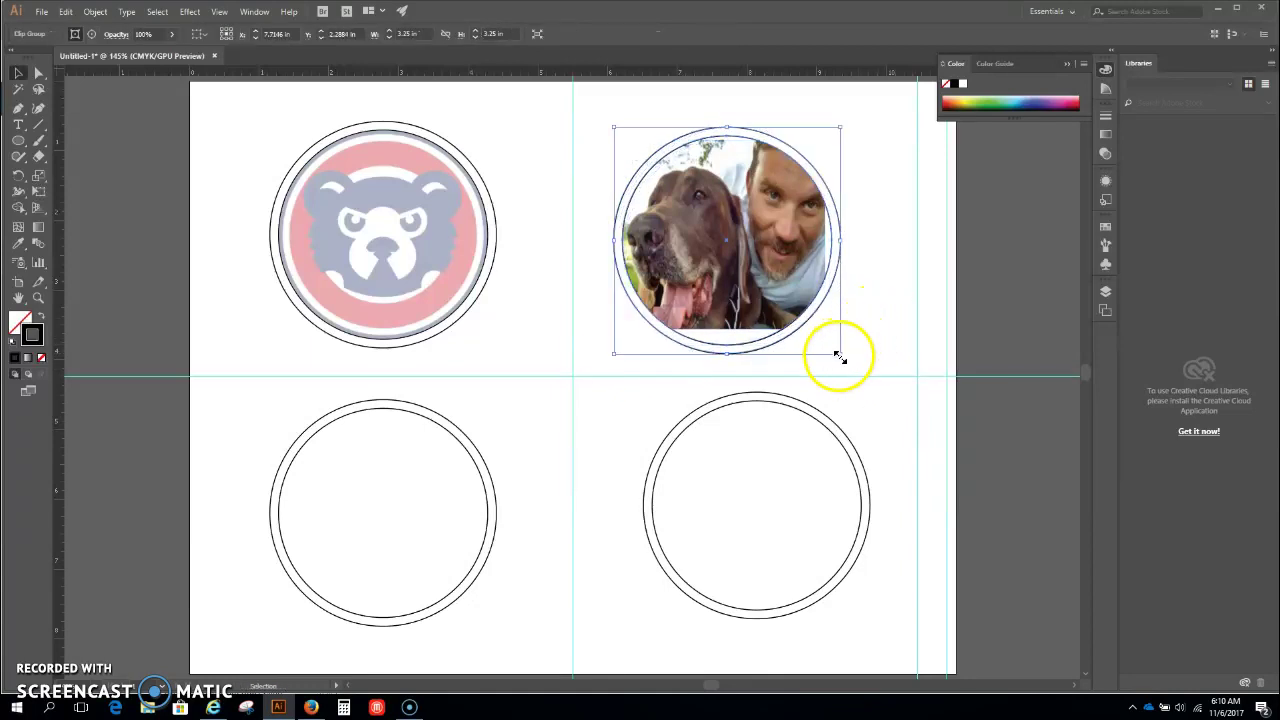
pyautogui.moveTo(838, 357); pyautogui.dragTo(866, 347)
pyautogui.click(886, 250)
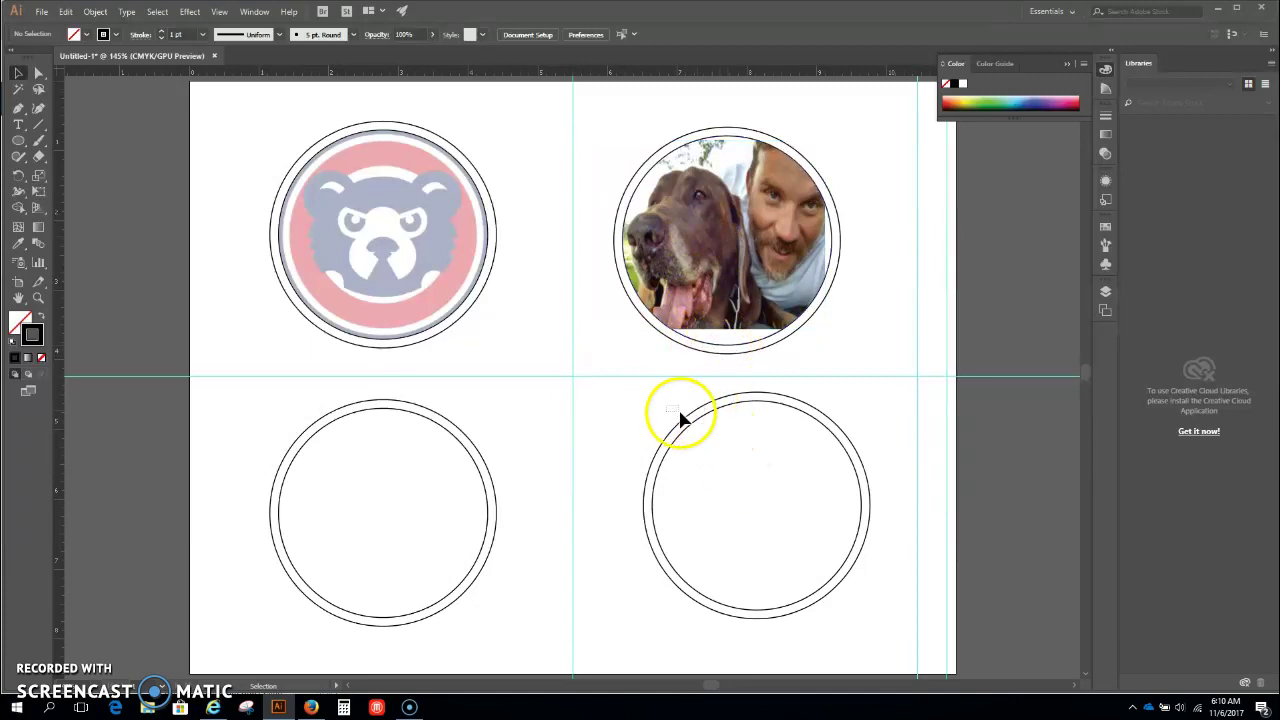
# Step: Ungroup the bottom-right double ring and fill its inner circle with the dark blue swatch
pyautogui.click(698, 447)
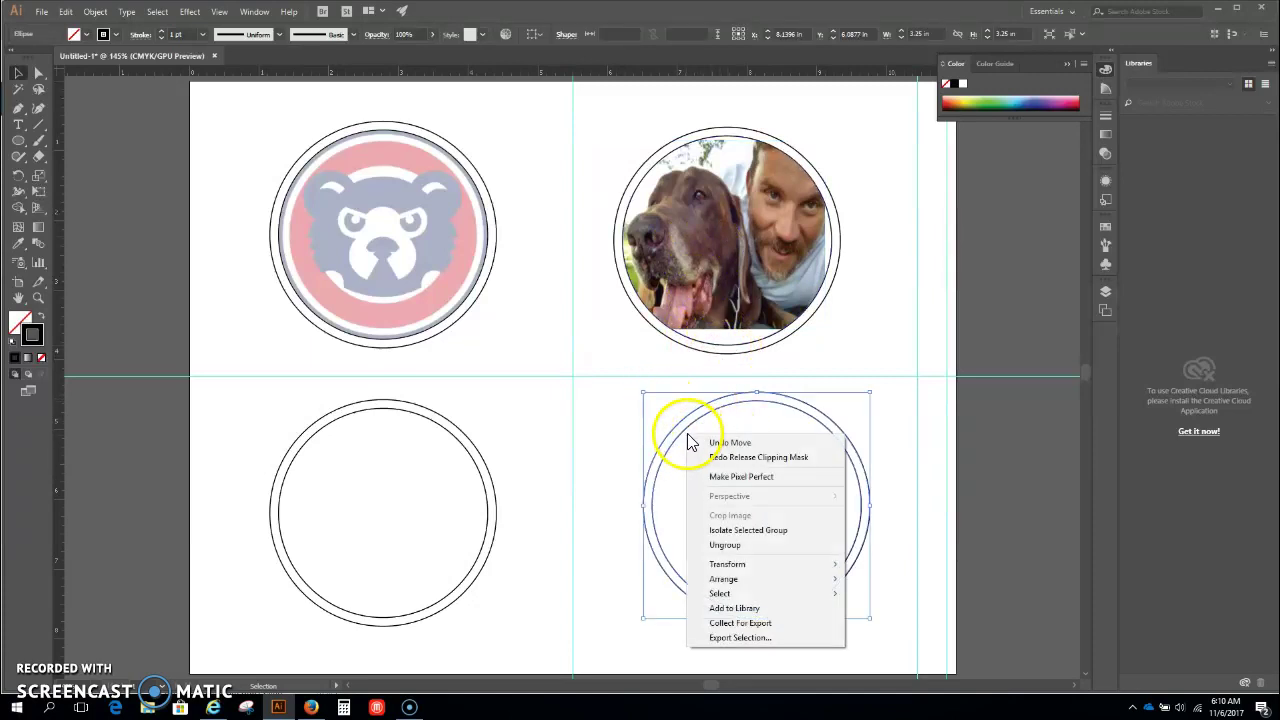
pyautogui.rightClick(685, 429)
pyautogui.click(724, 547)
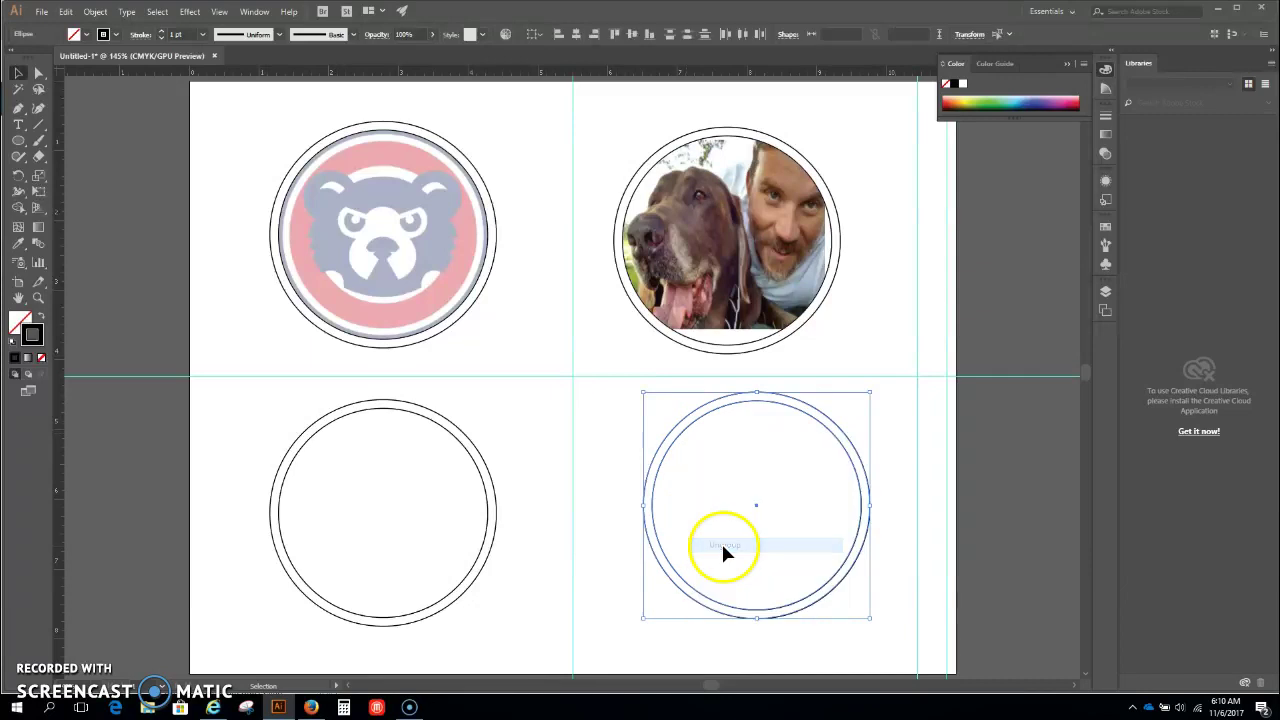
pyautogui.click(882, 500)
pyautogui.click(860, 525)
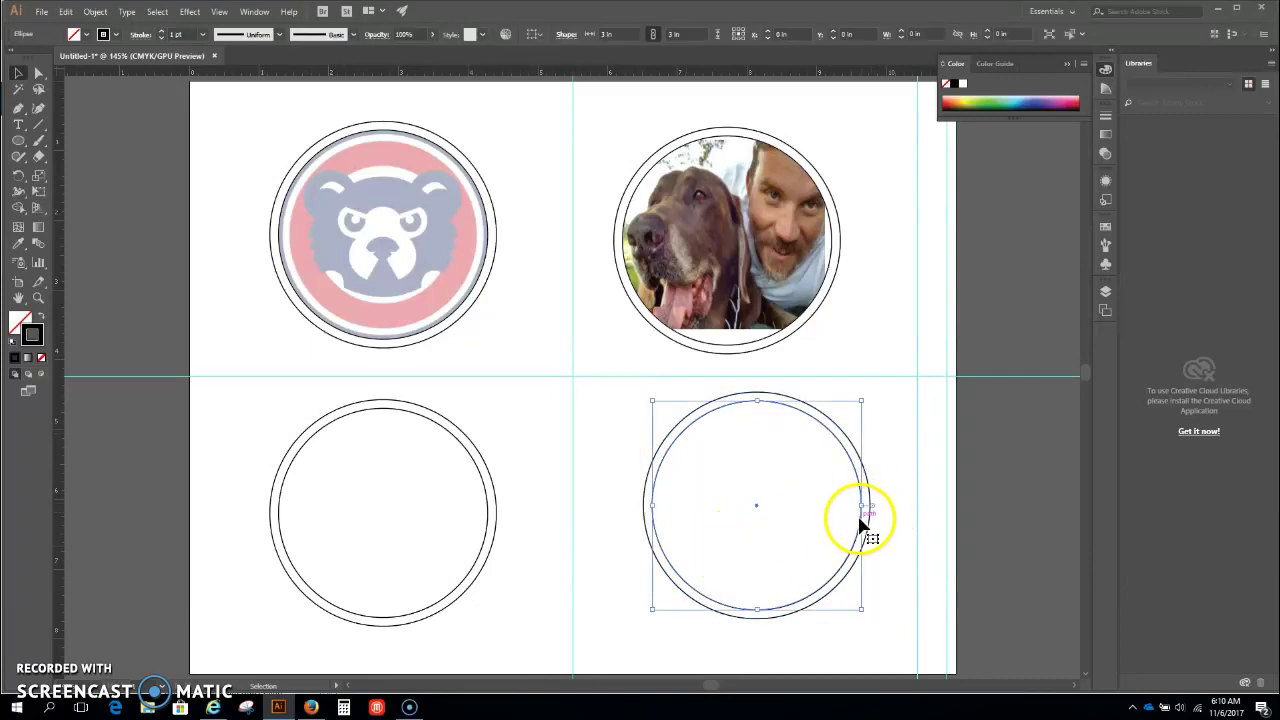
pyautogui.click(86, 38)
pyautogui.click(87, 60)
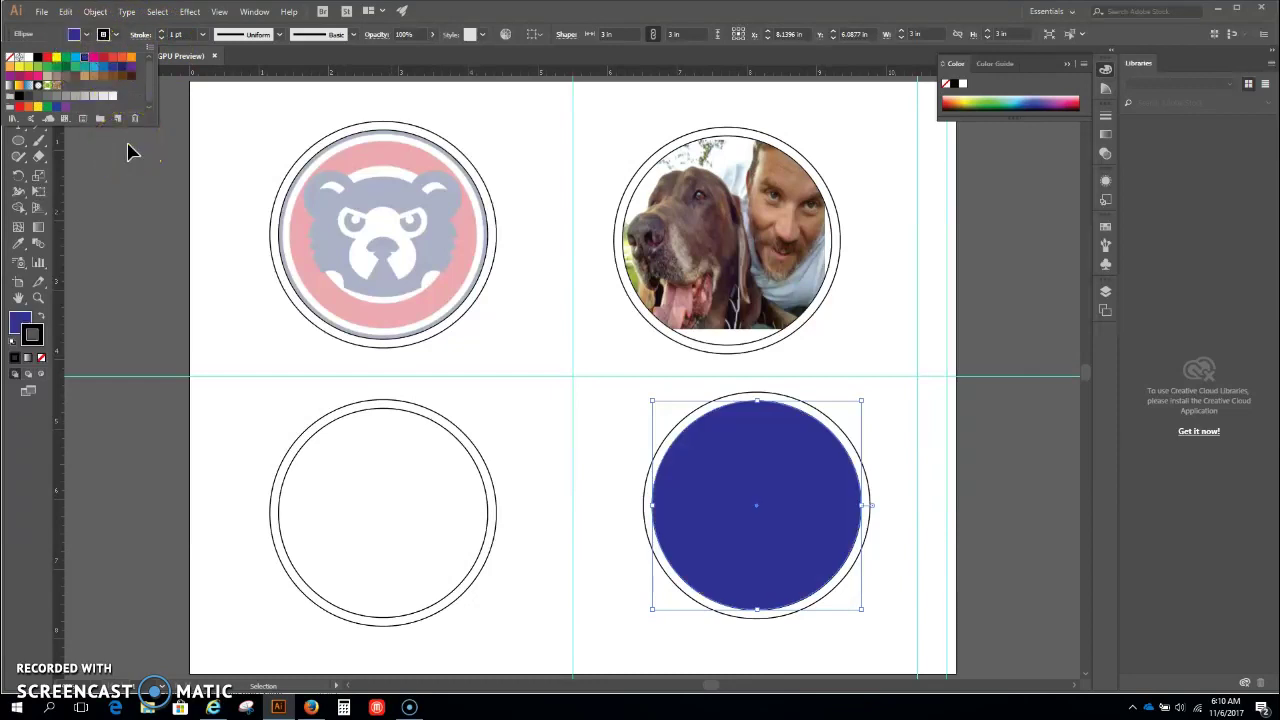
# Step: Place the 'family poland' image from Pictures onto the artboard
pyautogui.click(518, 412)
pyautogui.click(38, 13)
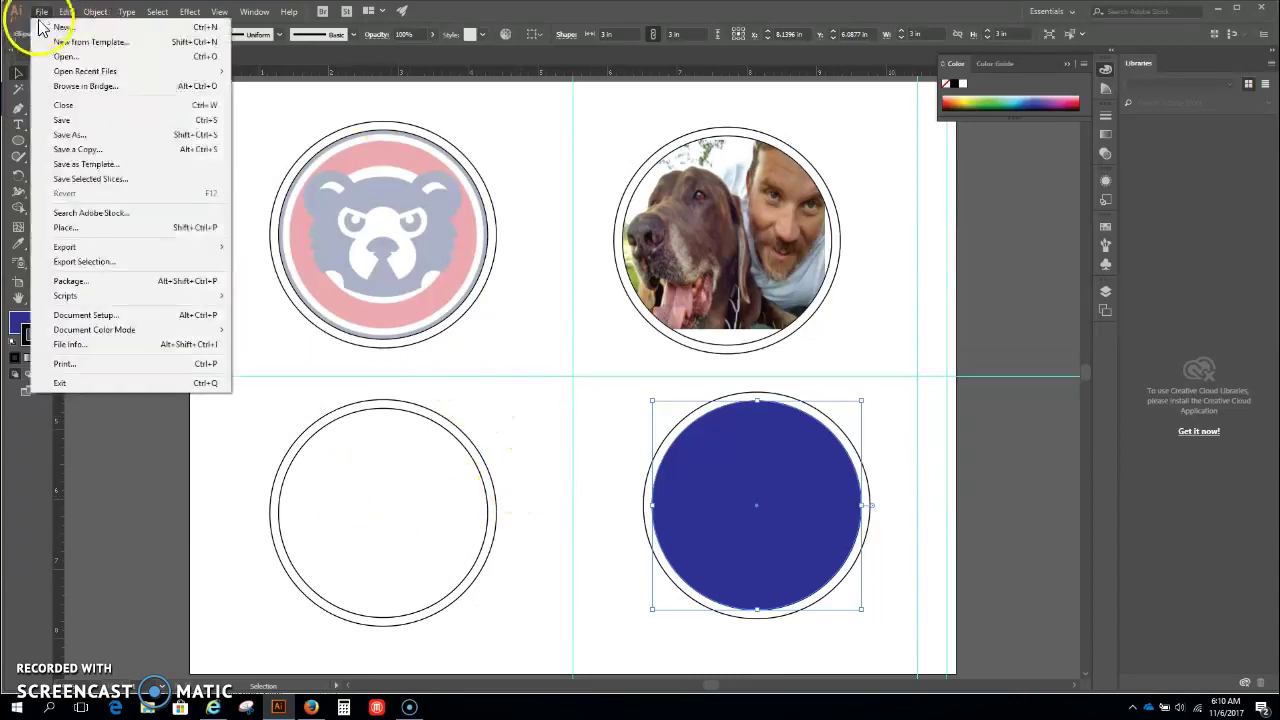
pyautogui.click(73, 229)
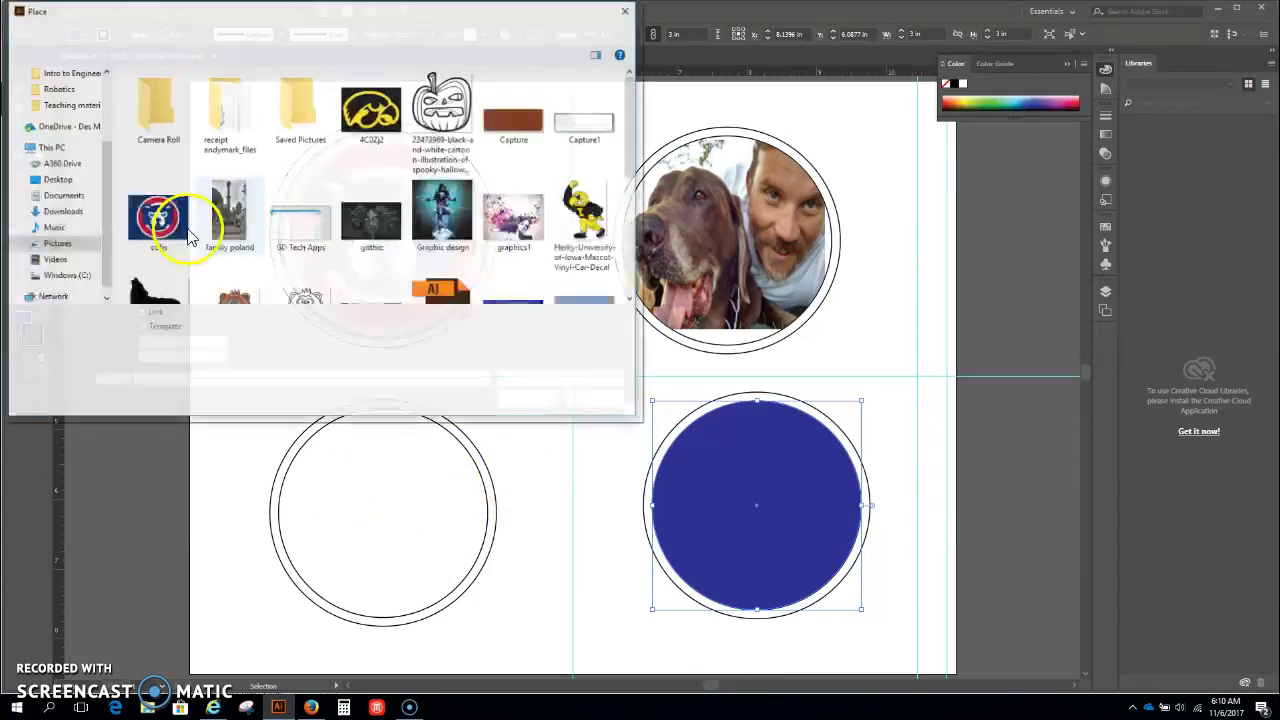
pyautogui.scroll(-3, 343, 200)
pyautogui.scroll(-1, 356, 195)
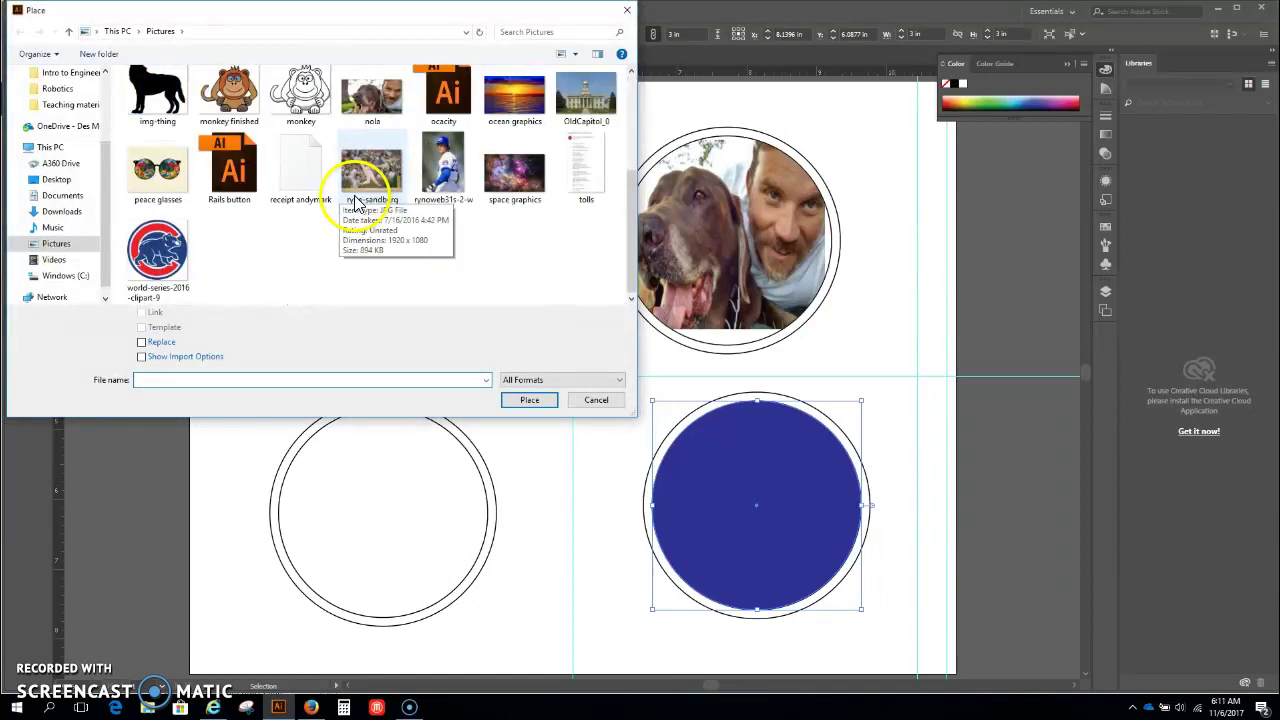
pyautogui.scroll(3, 365, 205)
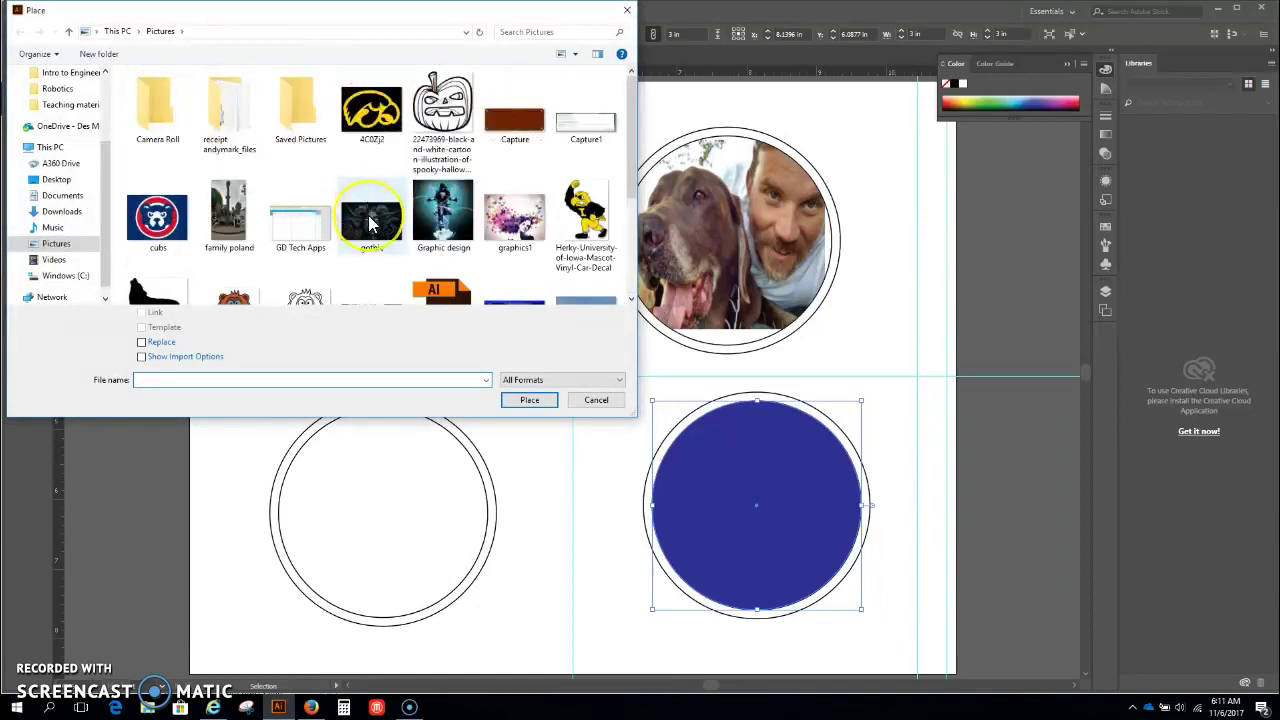
pyautogui.scroll(-2, 365, 200)
pyautogui.scroll(2, 340, 205)
pyautogui.doubleClick(218, 222)
pyautogui.click(270, 406)
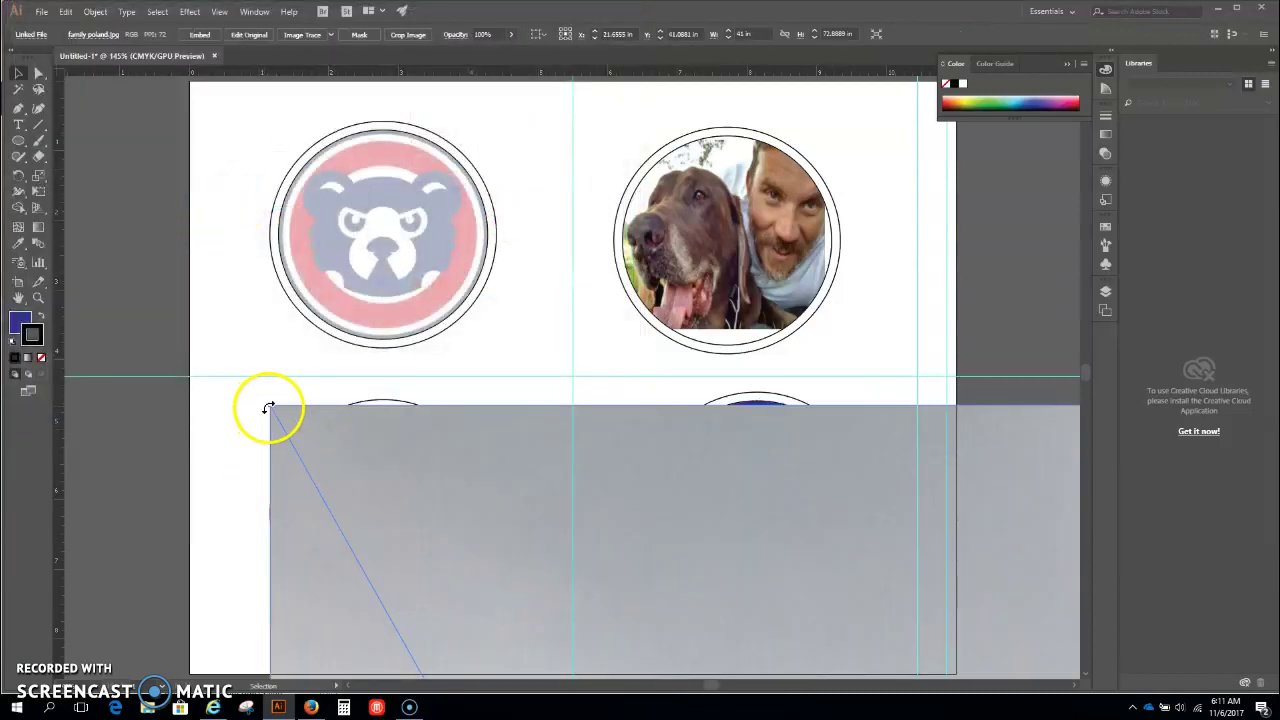
# Step: Zoom out and shrink the oversized family photo, moving it beside the page
pyautogui.moveTo(270, 405); pyautogui.dragTo(179, 130)
pyautogui.hotkey('ctrl', 'z')
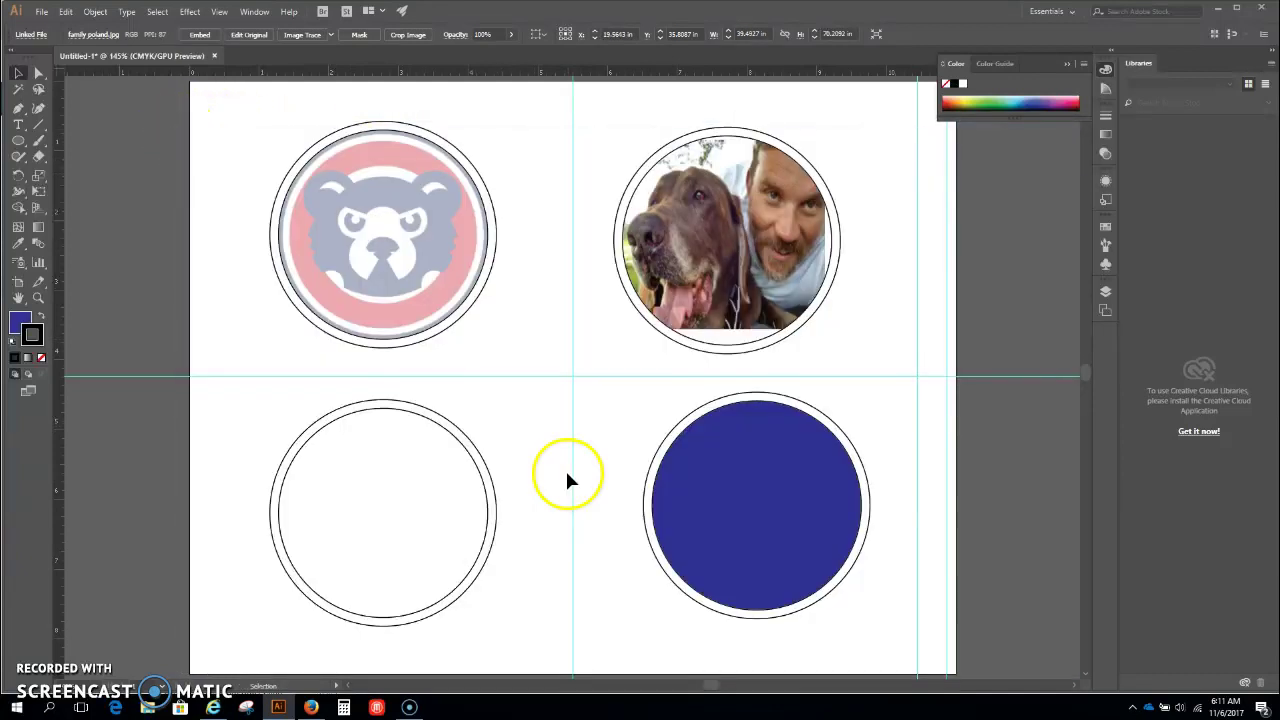
pyautogui.scroll(-3, 616, 508)
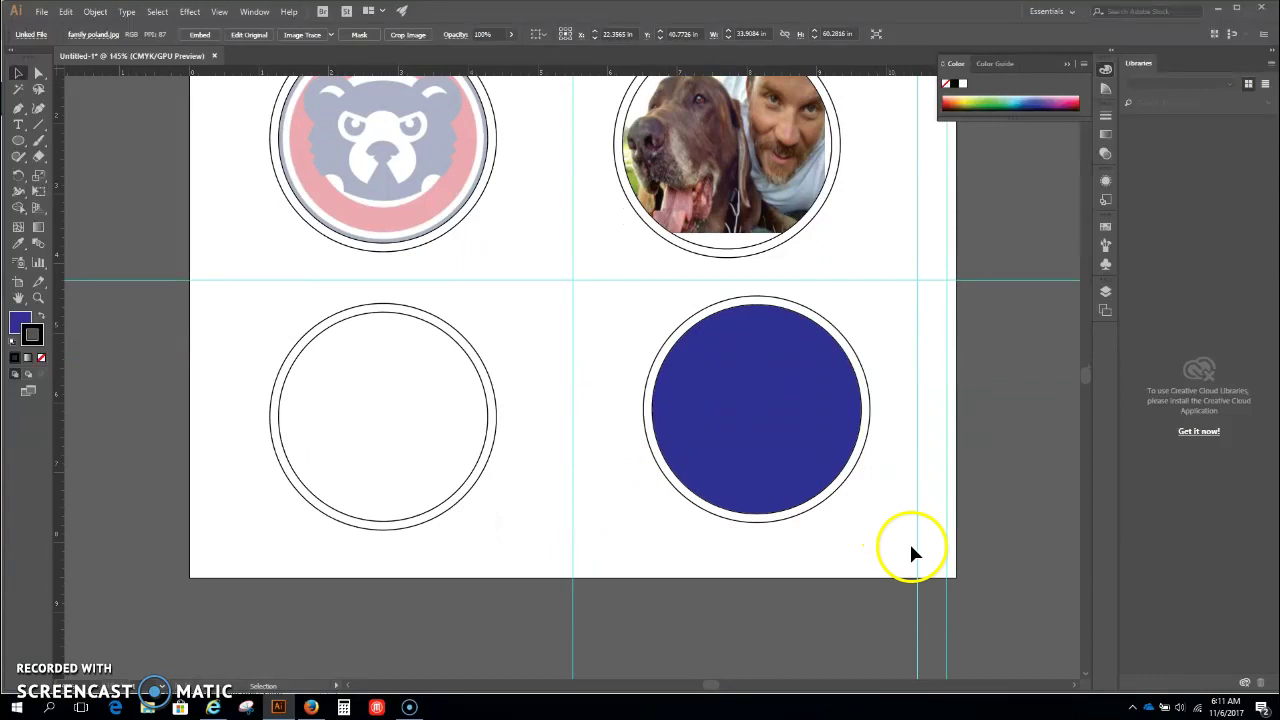
pyautogui.hotkey('ctrl', '-')
pyautogui.hotkey('ctrl', '-')
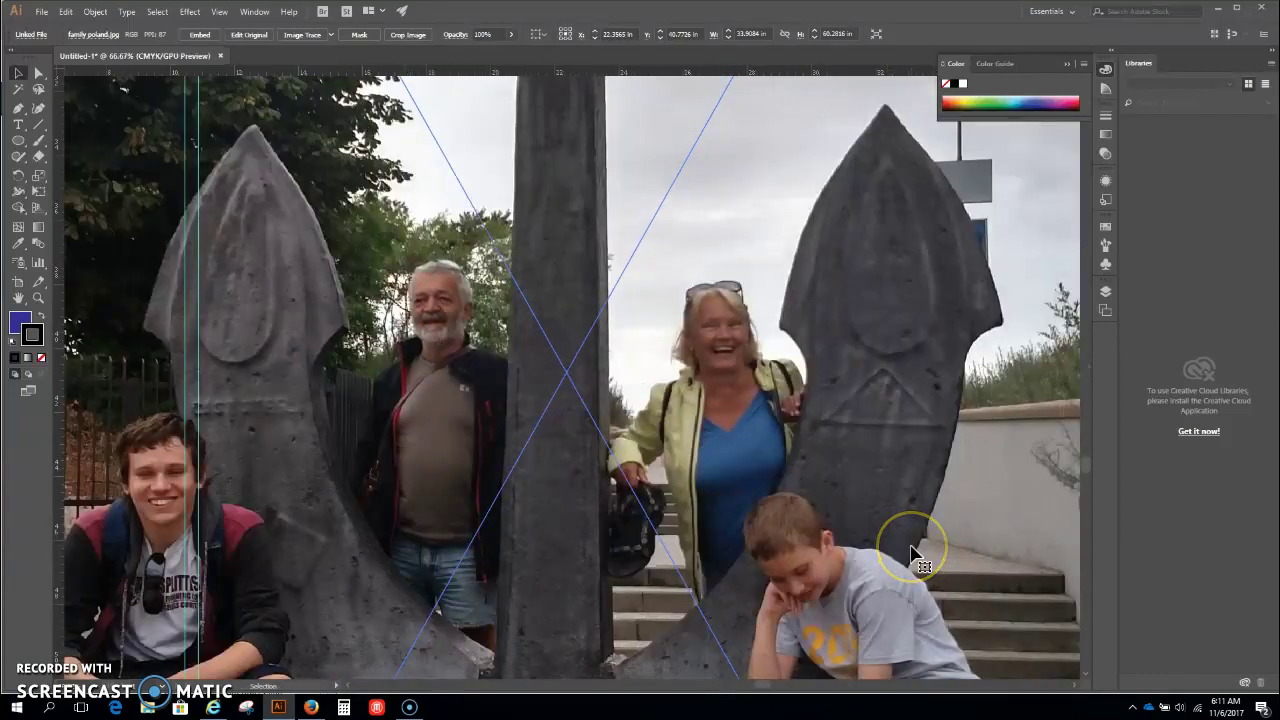
pyautogui.hotkey('ctrl', '-')
pyautogui.hotkey('ctrl', '-')
pyautogui.hotkey('ctrl', '-')
pyautogui.hotkey('ctrl', '-')
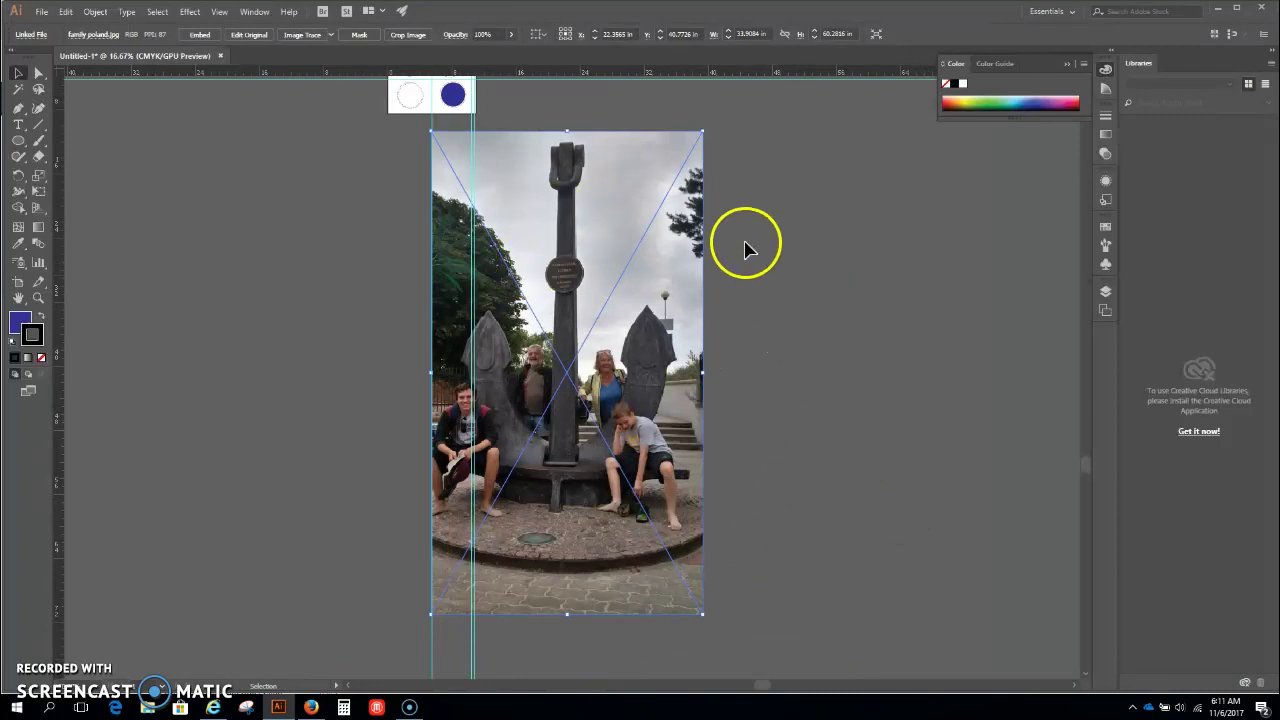
pyautogui.moveTo(707, 133); pyautogui.dragTo(416, 169)
pyautogui.scroll(3, 416, 169)
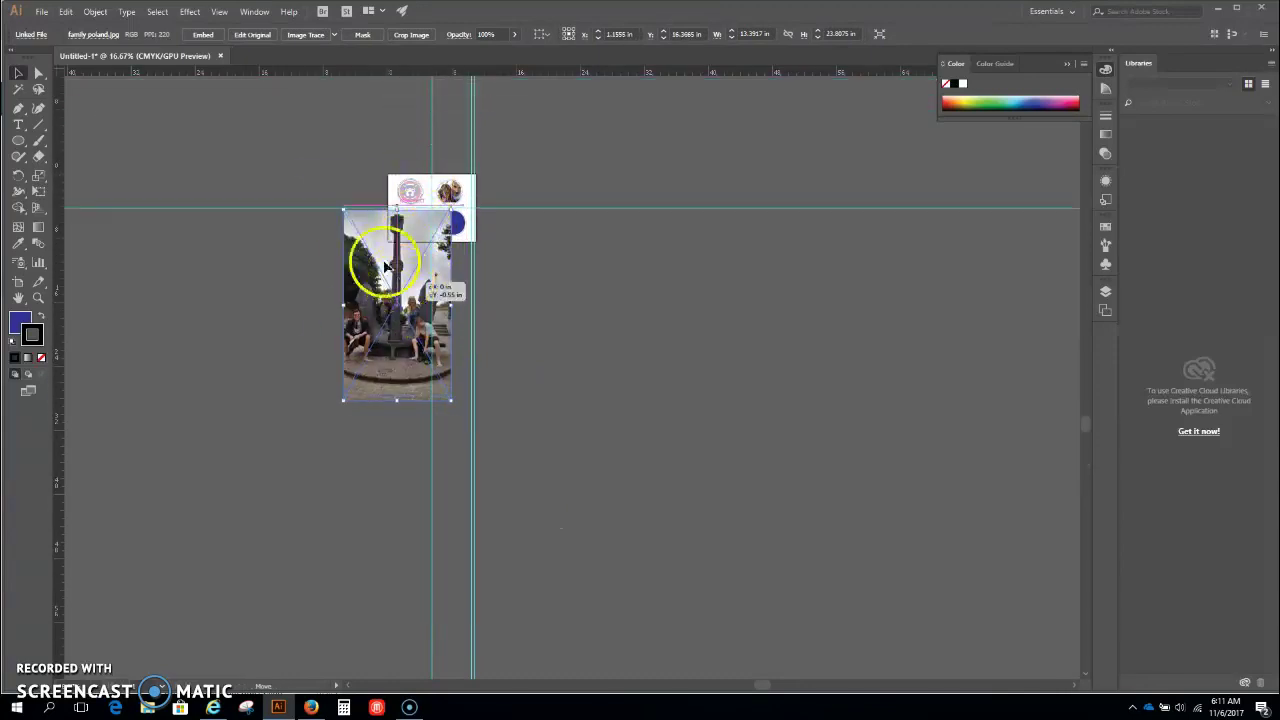
pyautogui.moveTo(357, 243); pyautogui.dragTo(398, 228)
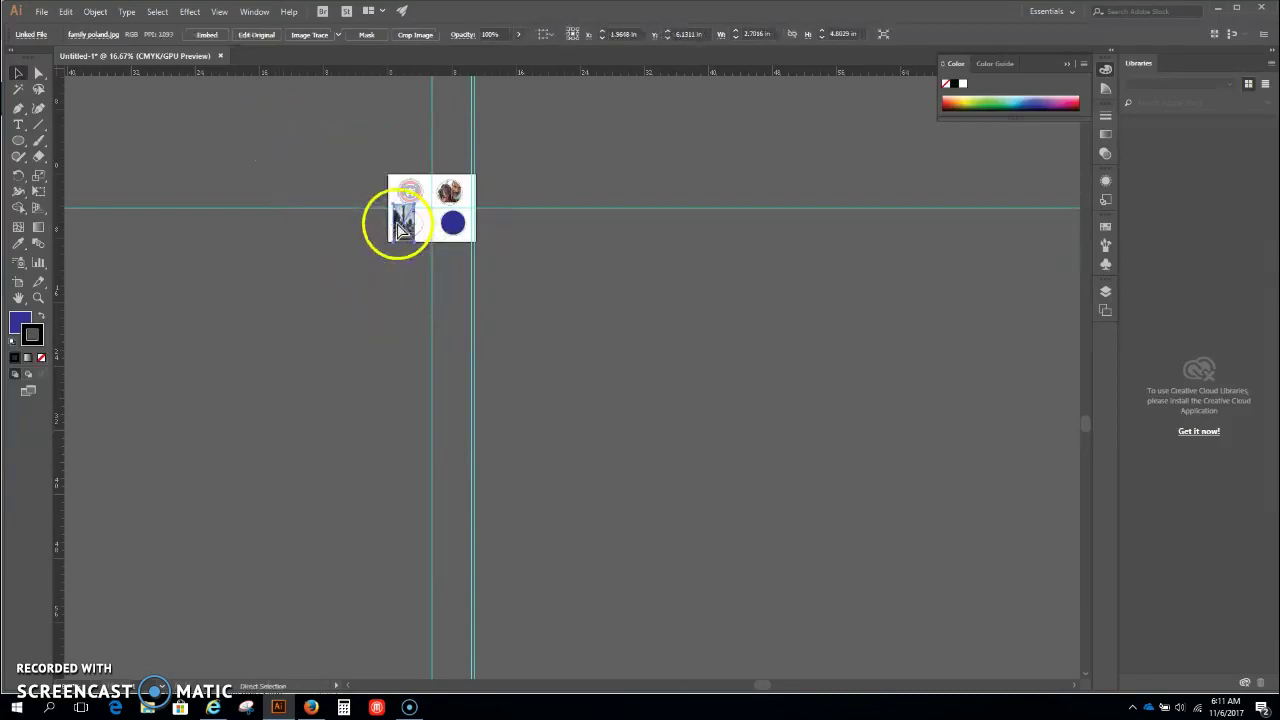
# Step: Resize the family photo to about 3.42 in wide and center it over the bottom-left ring
pyautogui.hotkey('ctrl', '0')
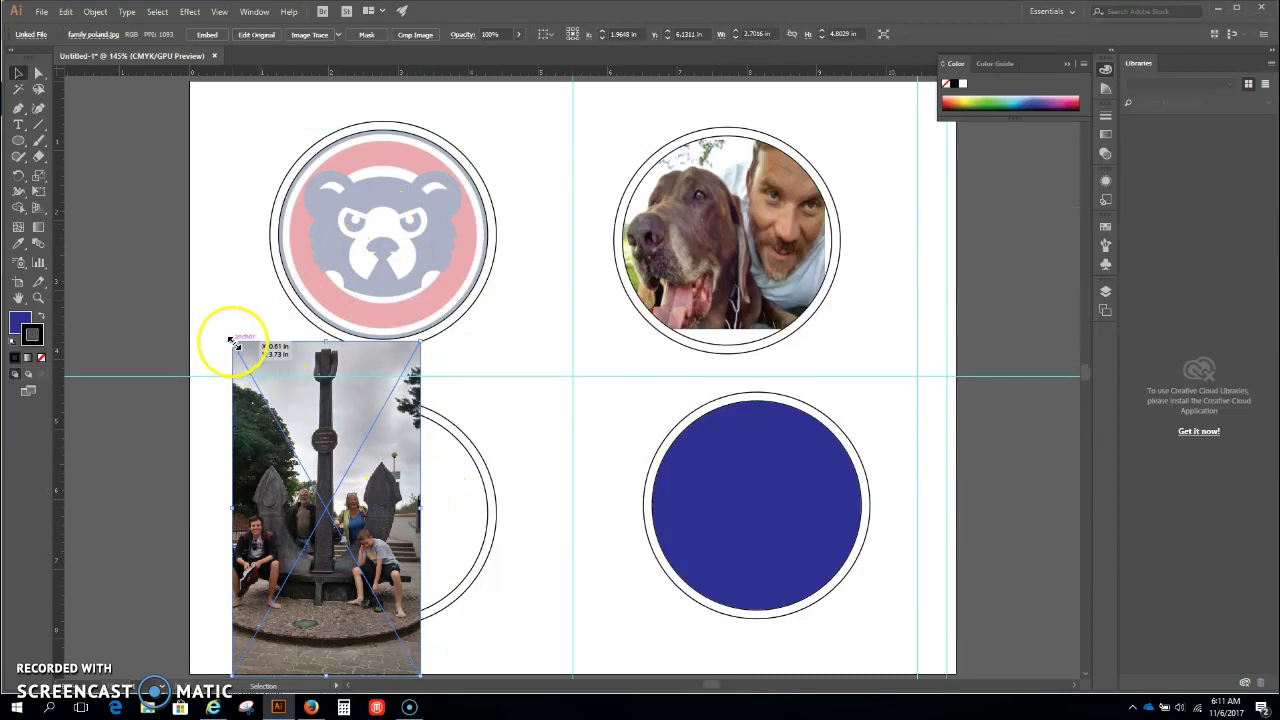
pyautogui.moveTo(233, 343); pyautogui.dragTo(271, 412)
pyautogui.moveTo(340, 527); pyautogui.dragTo(383, 486)
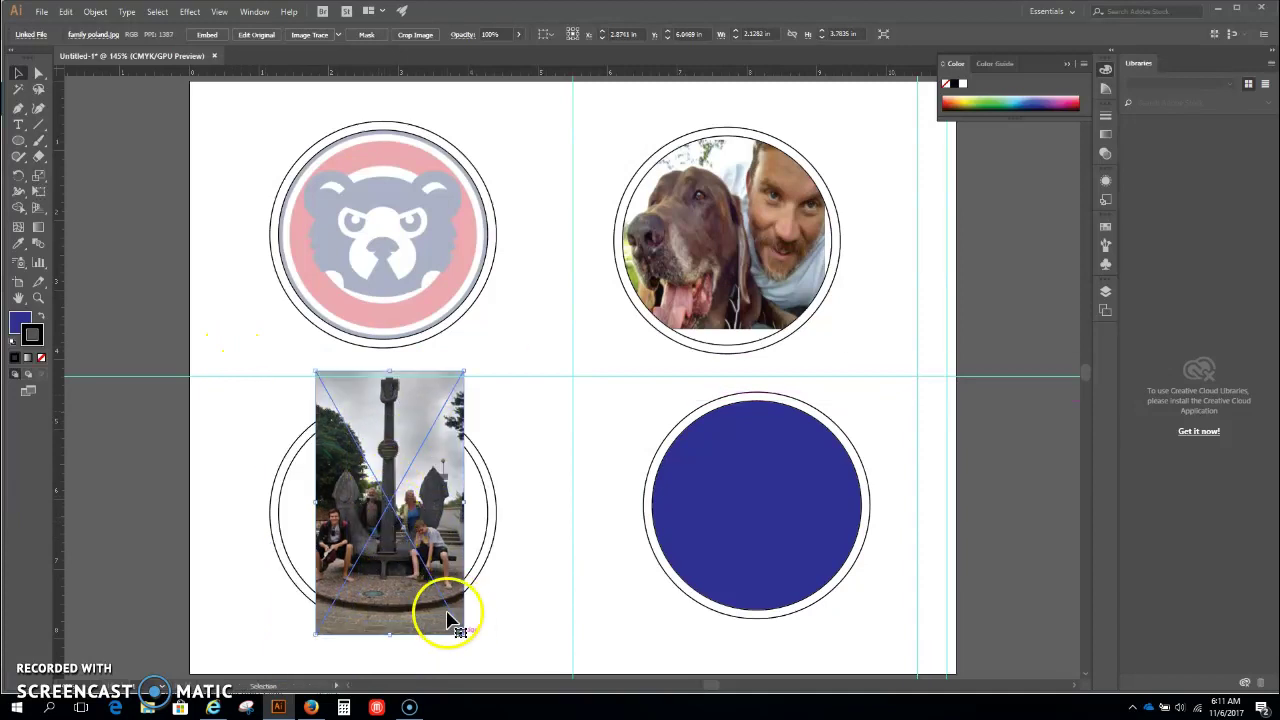
pyautogui.scroll(-1, 450, 610)
pyautogui.scroll(-2, 455, 607)
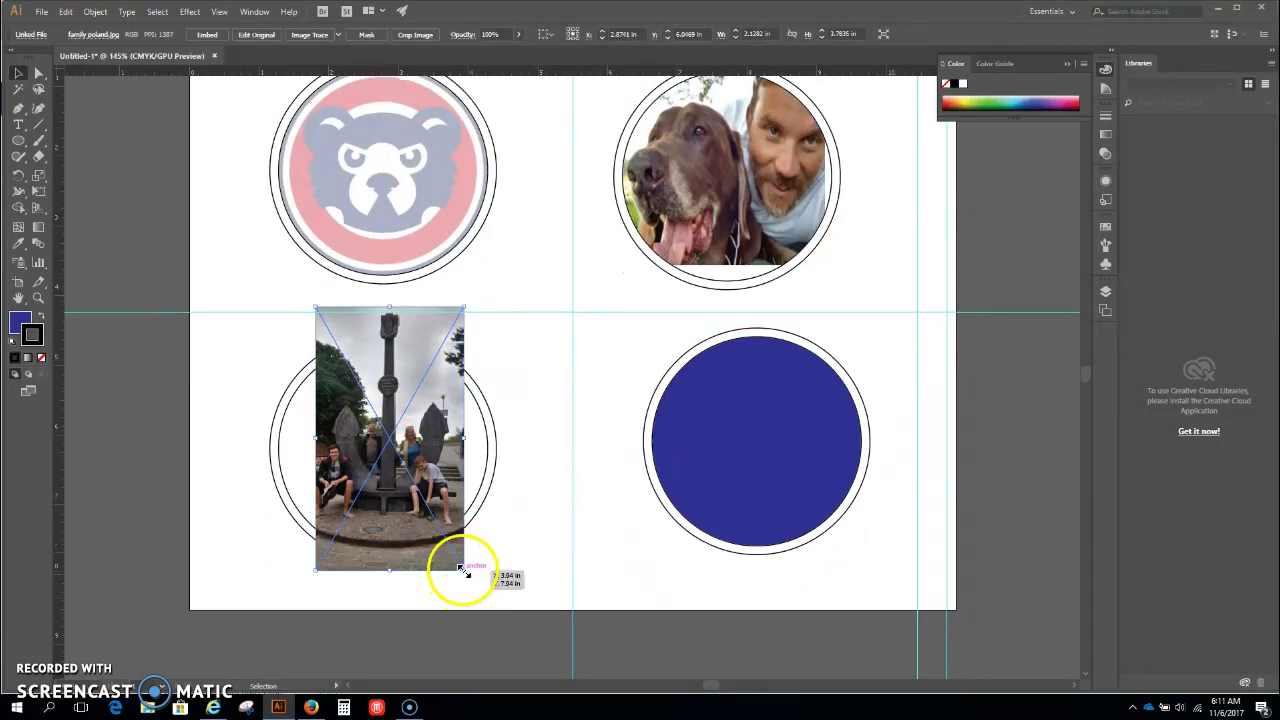
pyautogui.moveTo(463, 570); pyautogui.dragTo(555, 600)
pyautogui.moveTo(500, 510); pyautogui.dragTo(456, 431)
# Step: Send the family photo behind the bottom-left circles
pyautogui.scroll(-2, 495, 388)
pyautogui.scroll(3, 491, 378)
pyautogui.rightClick(470, 335)
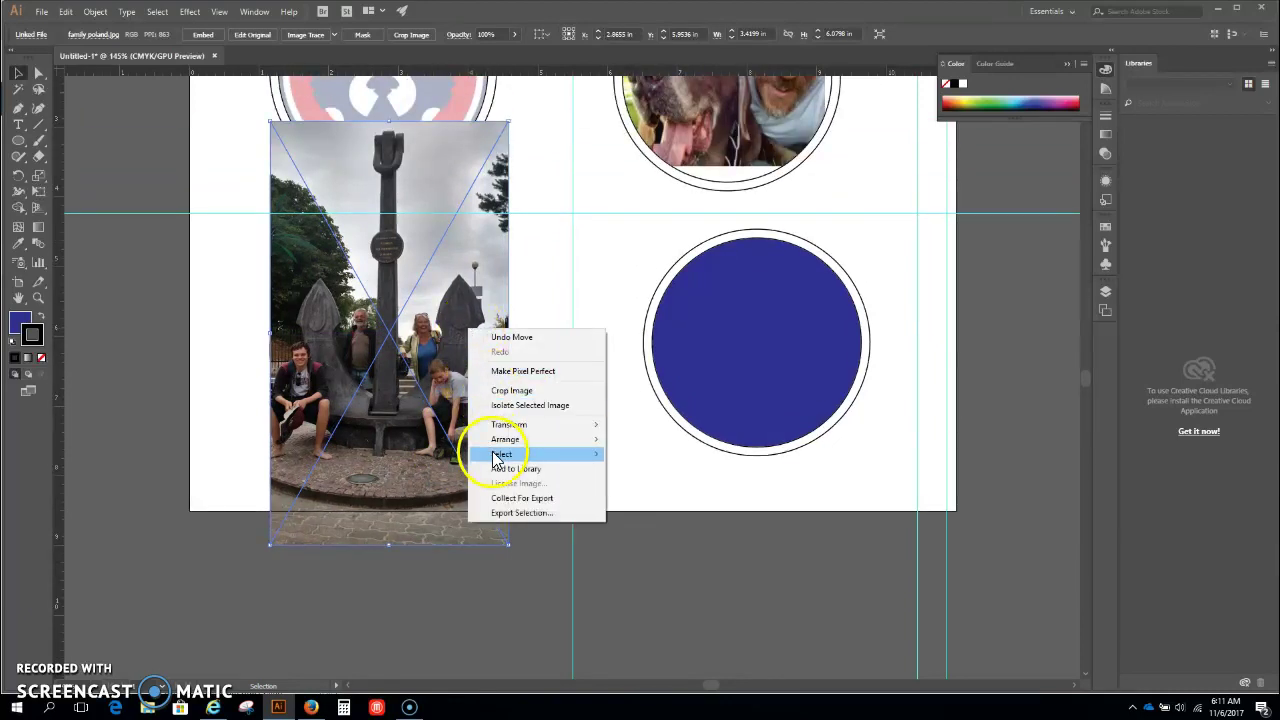
pyautogui.moveTo(595, 440)
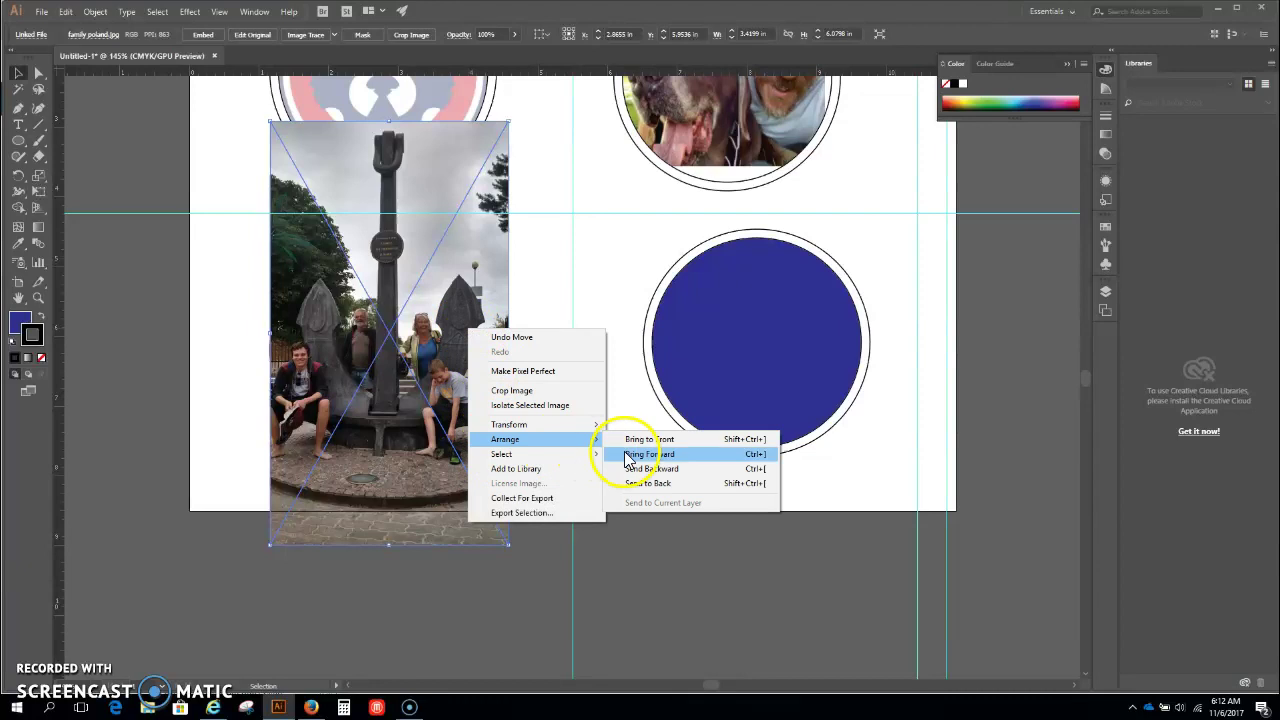
pyautogui.click(642, 485)
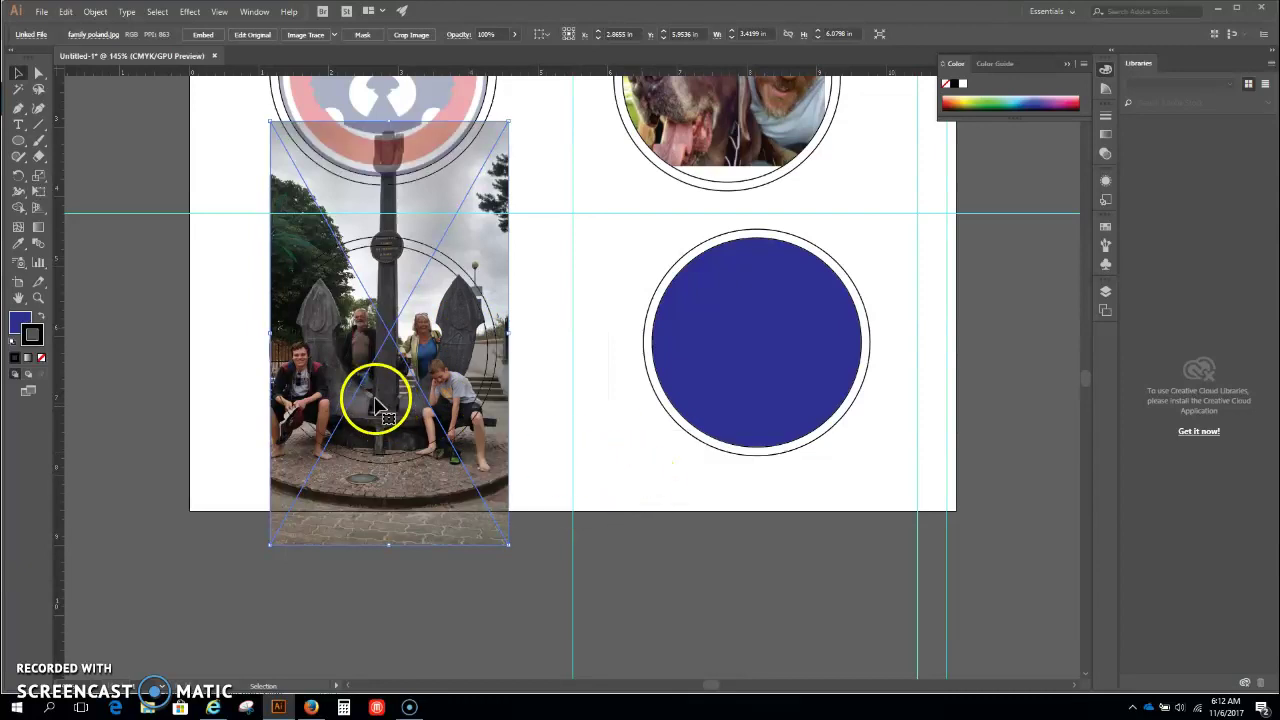
pyautogui.click(258, 340)
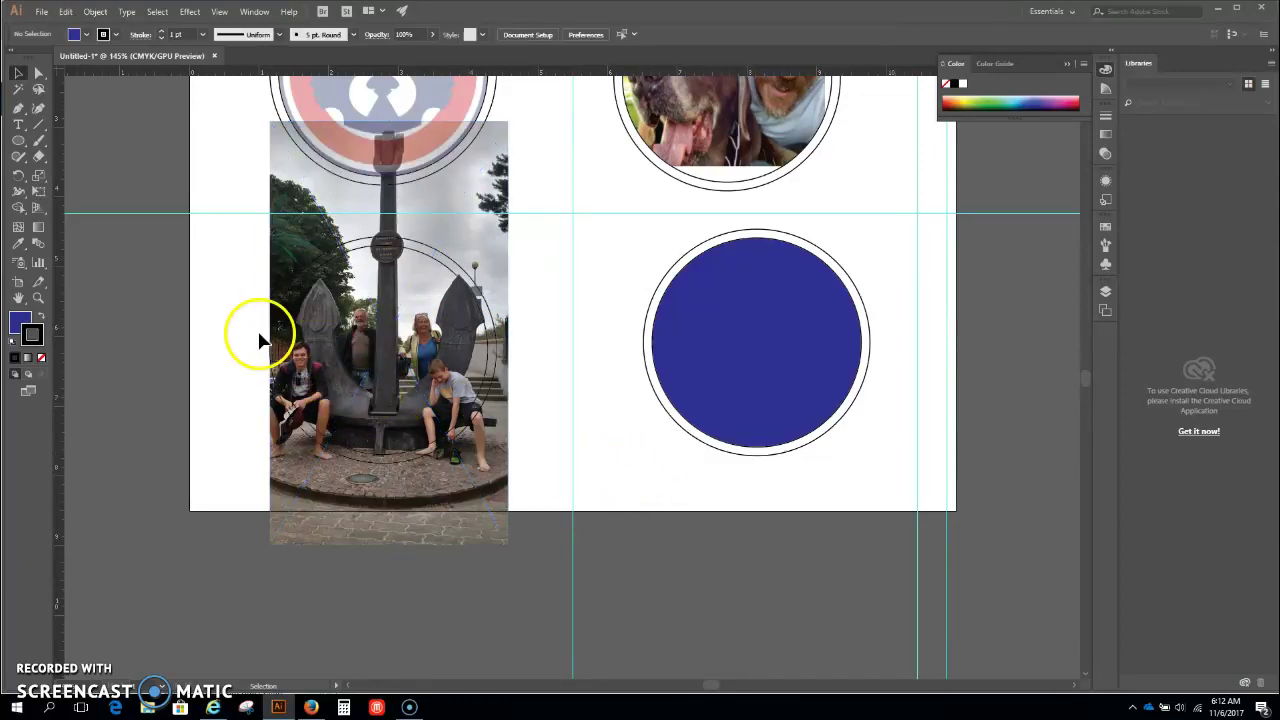
# Step: Clip the family photo to the bottom-left inner circle
pyautogui.click(314, 355)
pyautogui.rightClick(314, 355)
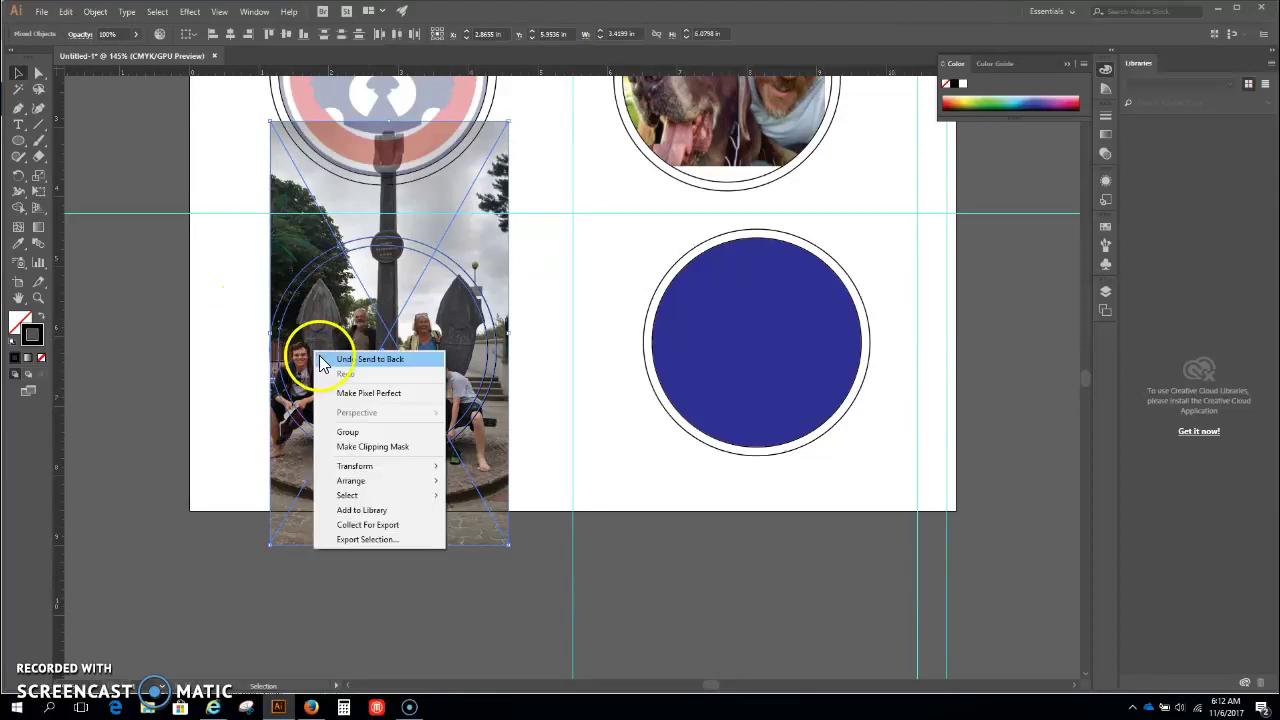
pyautogui.click(350, 452)
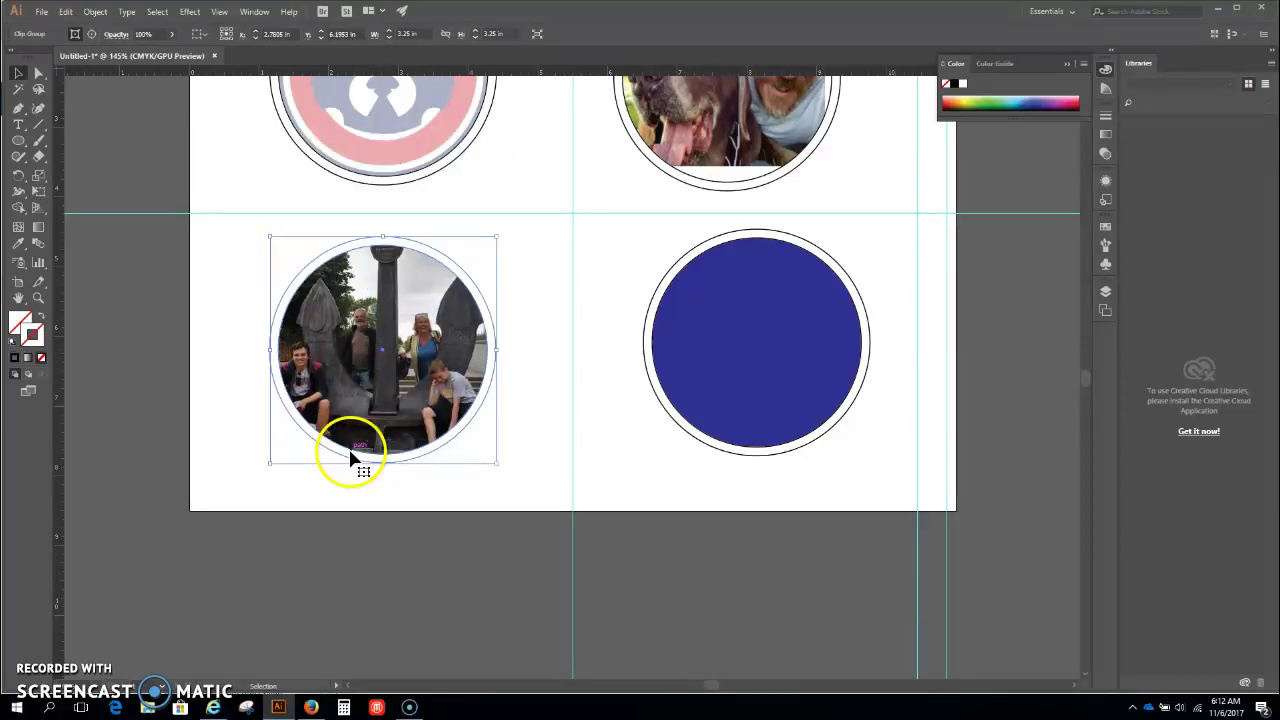
pyautogui.click(505, 466)
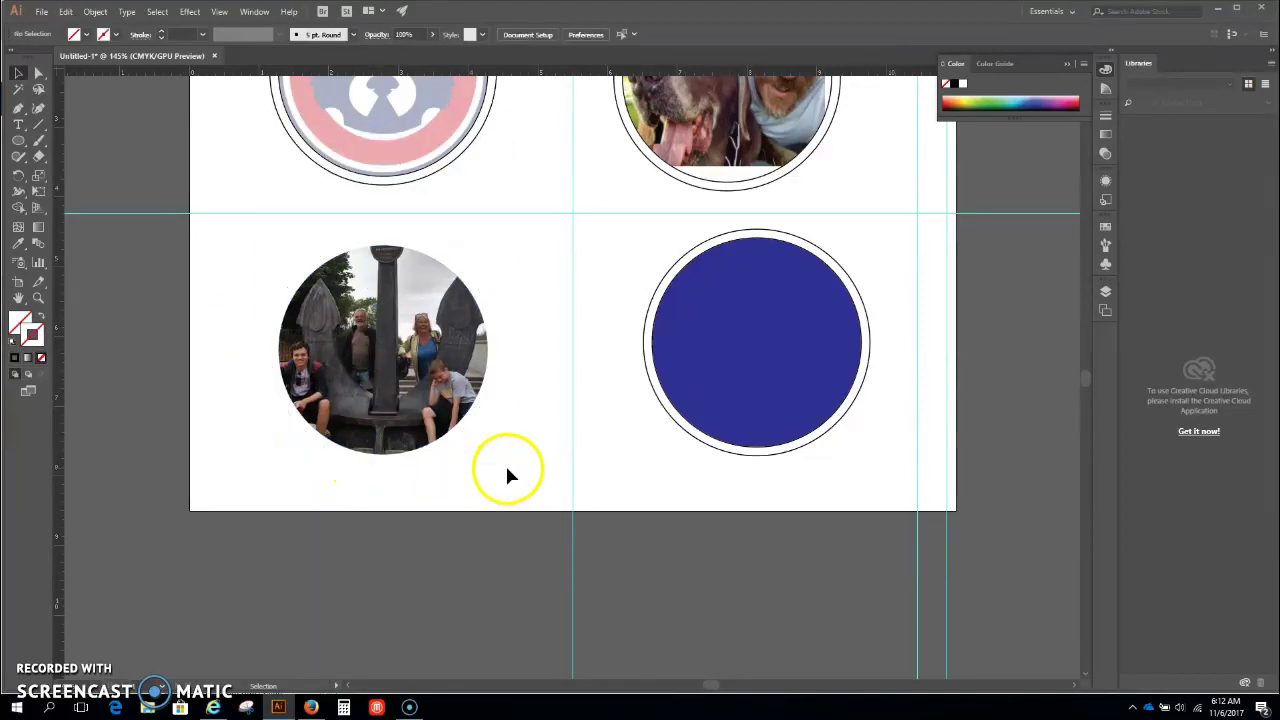
# Step: Give the family photo's clipping circle a black outline
pyautogui.click(487, 399)
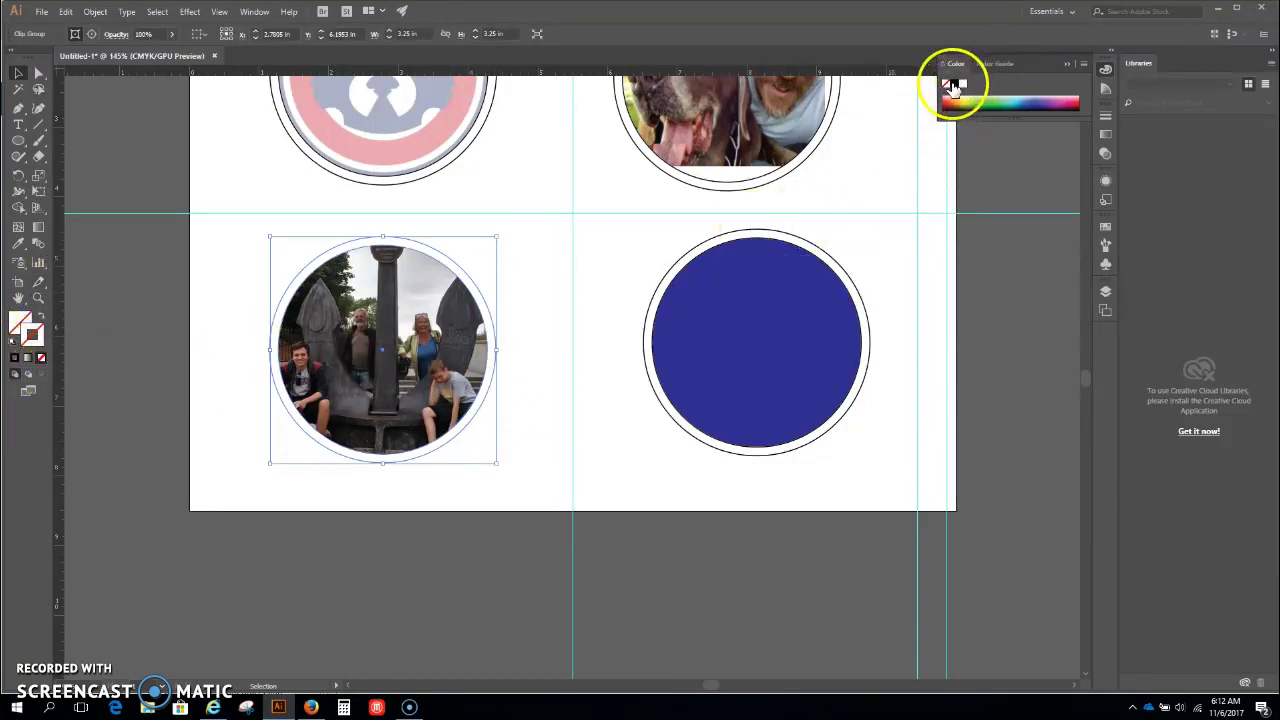
pyautogui.click(952, 87)
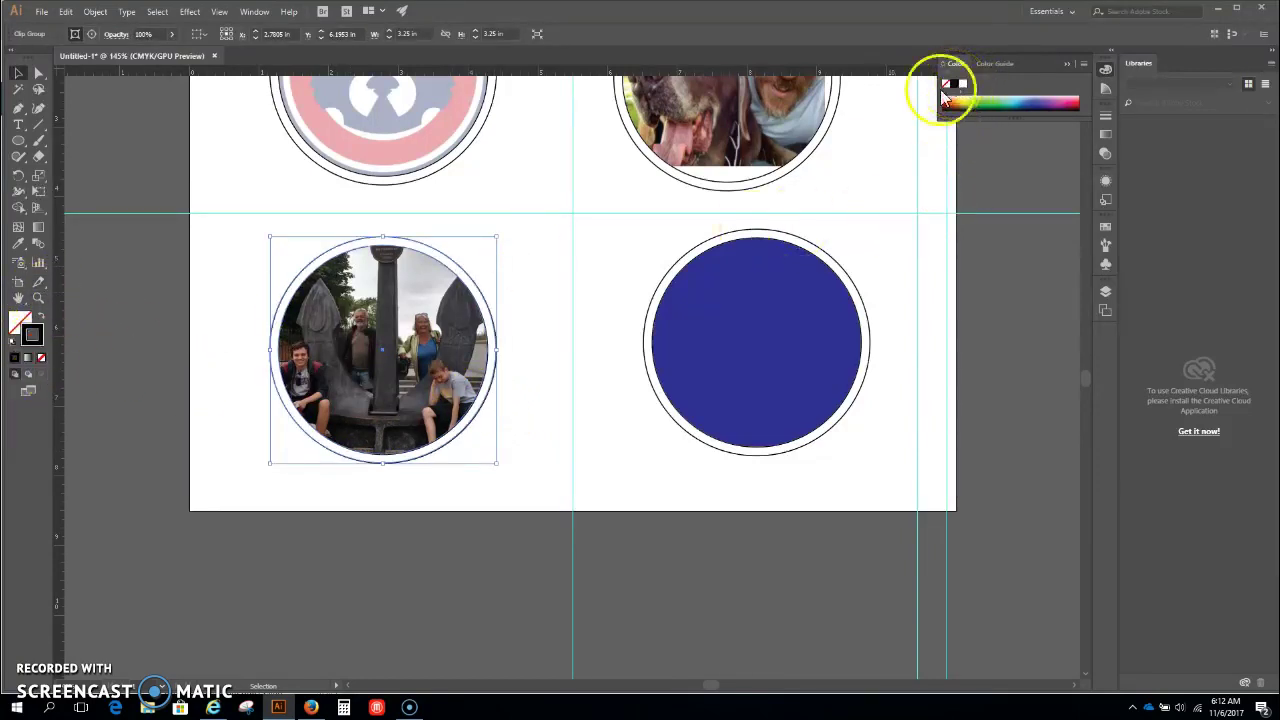
pyautogui.click(536, 292)
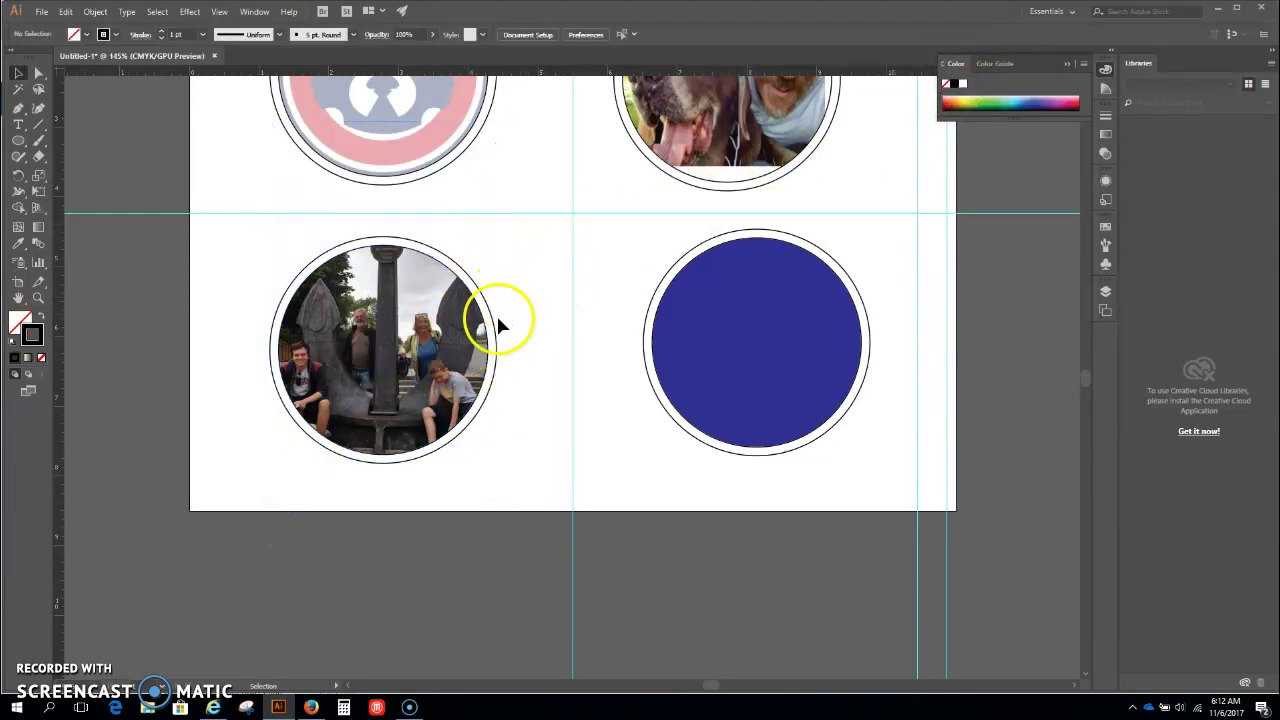
# Step: With Direct Selection, shift the family photo slightly within its circular clip, then deselect
pyautogui.scroll(3, 500, 323)
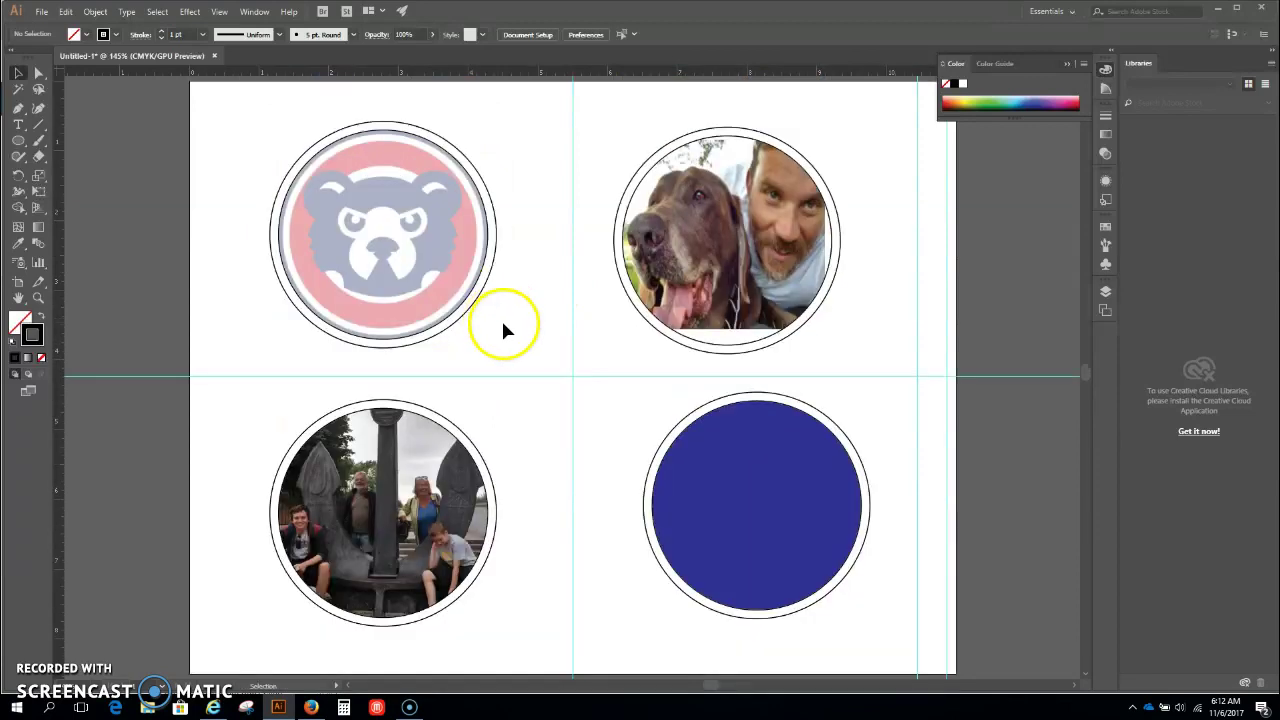
pyautogui.scroll(-1, 503, 329)
pyautogui.scroll(-1, 503, 336)
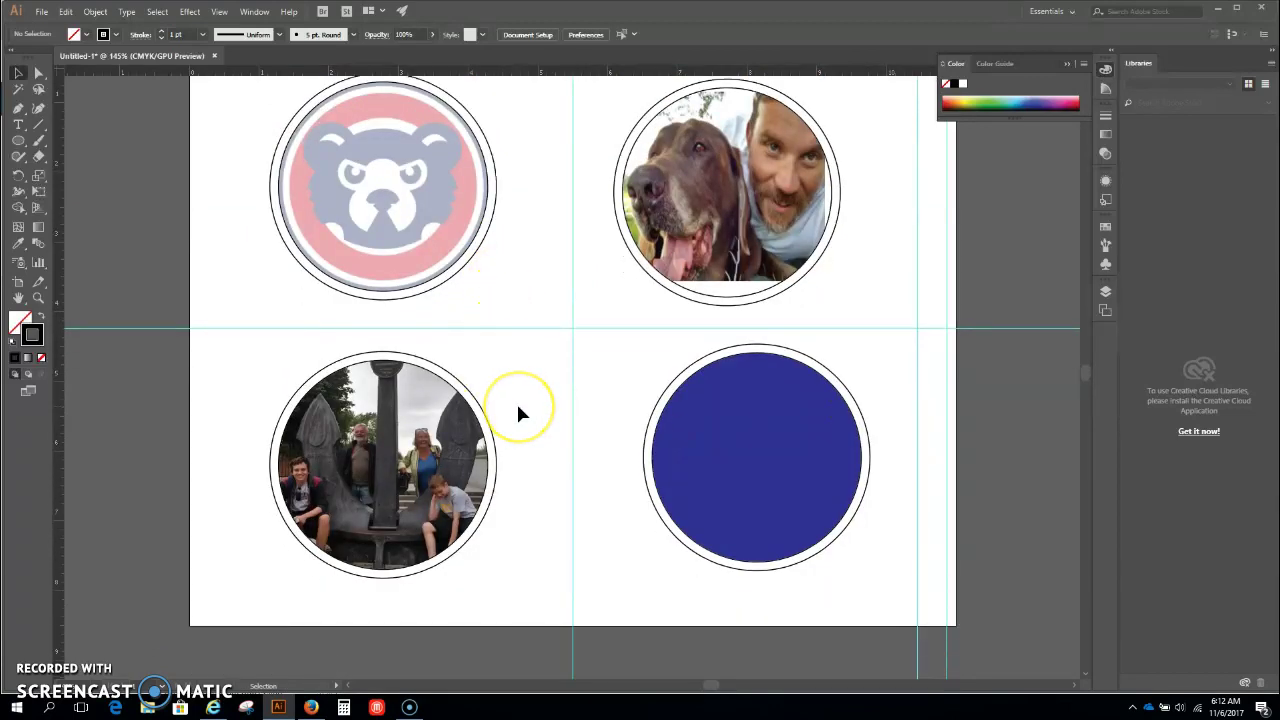
pyautogui.click(337, 443)
pyautogui.click(137, 149)
pyautogui.click(40, 73)
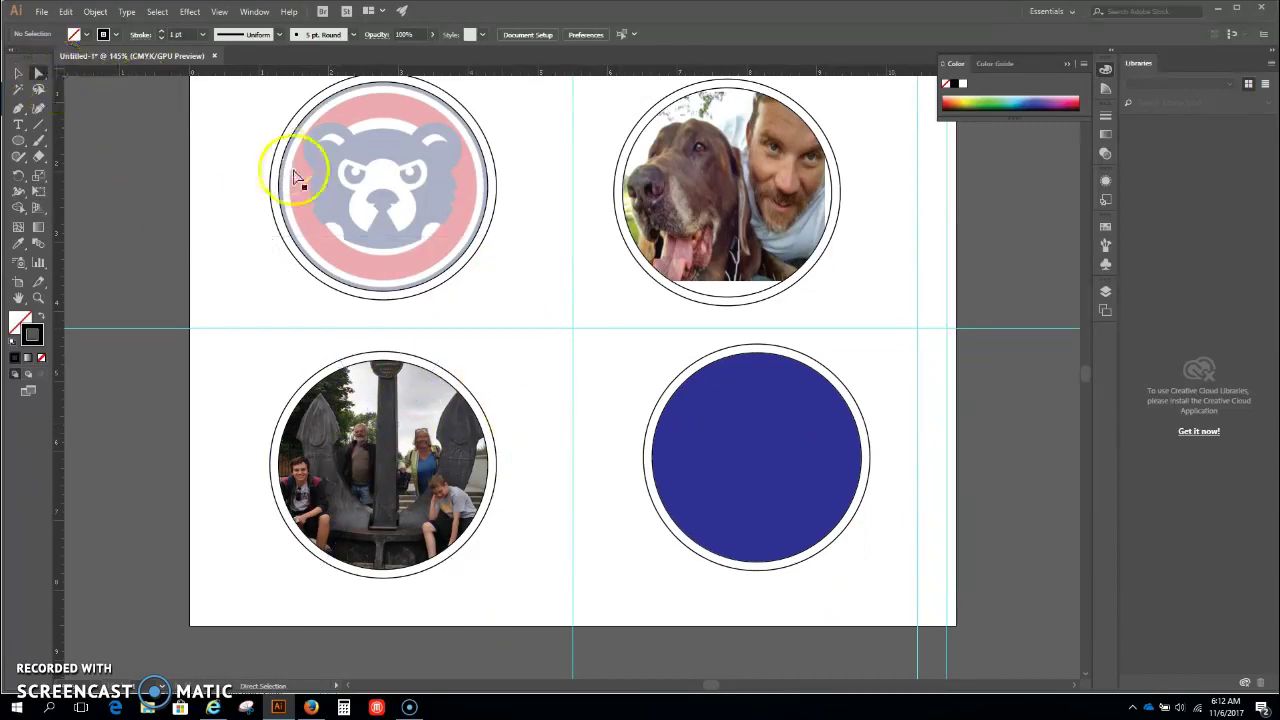
pyautogui.click(360, 385)
pyautogui.moveTo(372, 440)
pyautogui.mouseDown()
pyautogui.moveTo(343, 443)
pyautogui.moveTo(378, 452)
pyautogui.mouseUp()
pyautogui.click(232, 424)
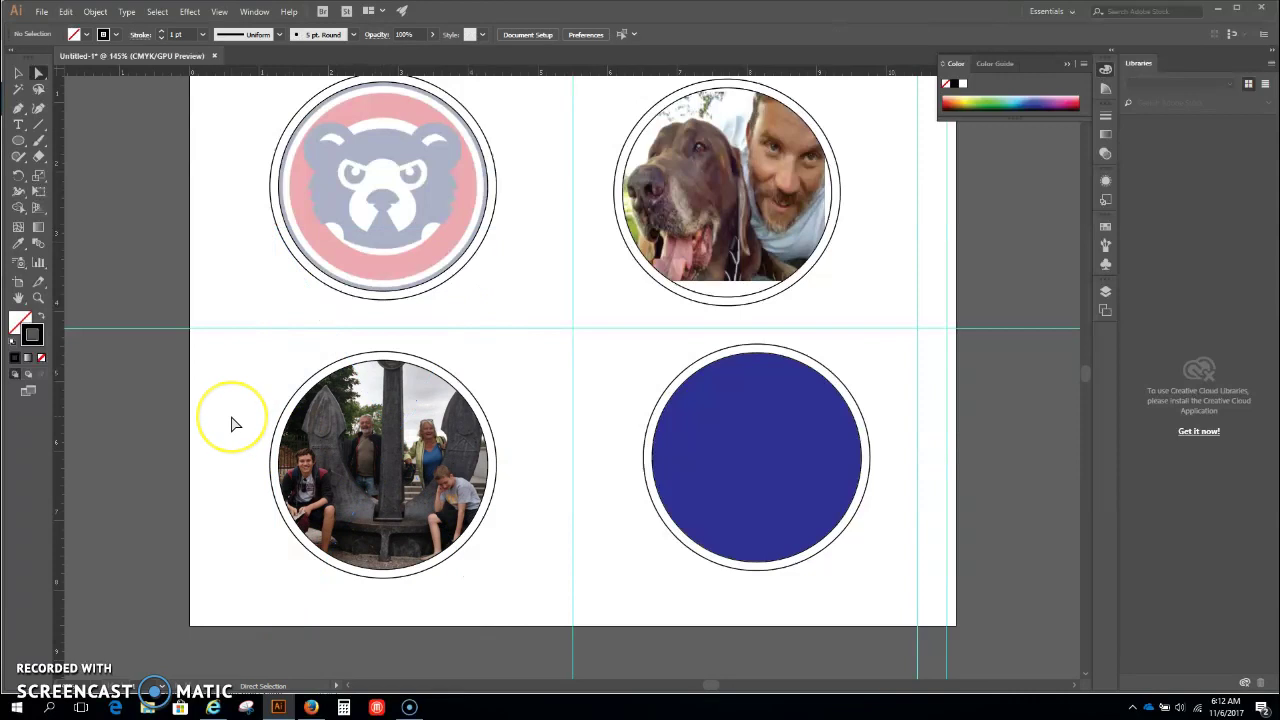